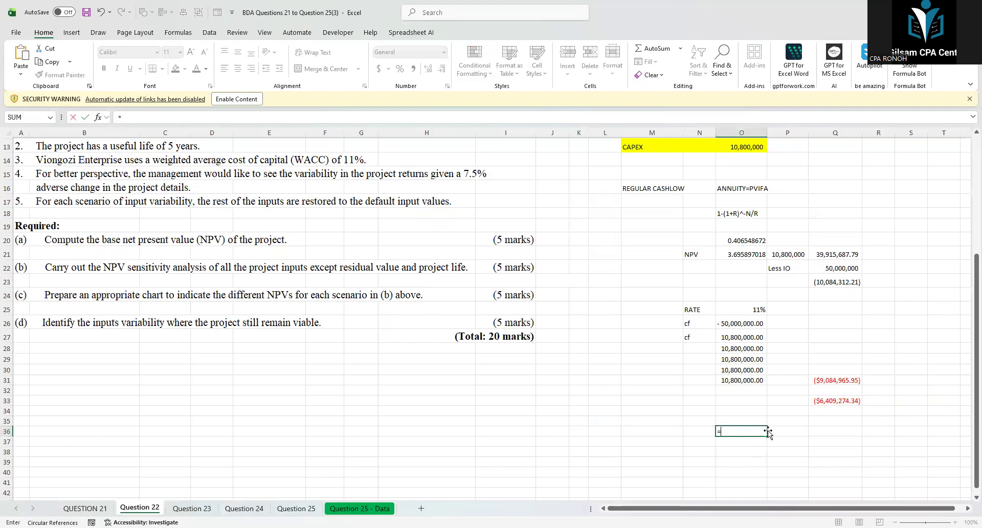
Copy the project cash flows in O26:O31 to the empty area starting at M35
type("IRR(")
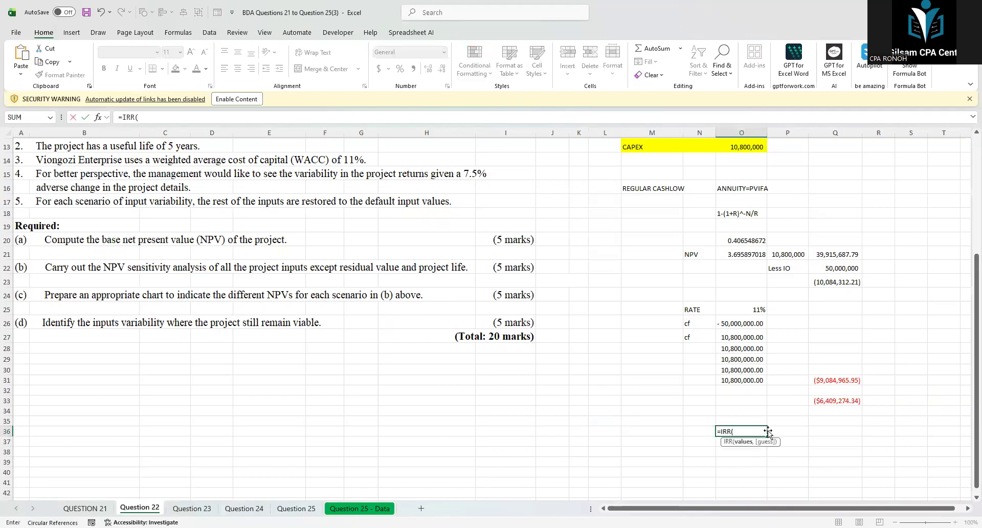
key("Escape")
left_click_drag(739, 327, 731, 379)
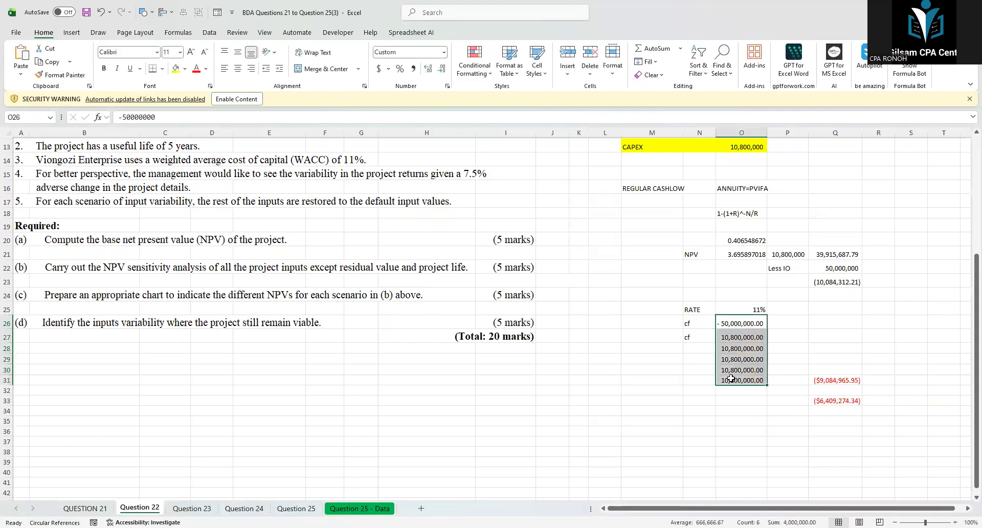
key("ctrl+c")
left_click(660, 421)
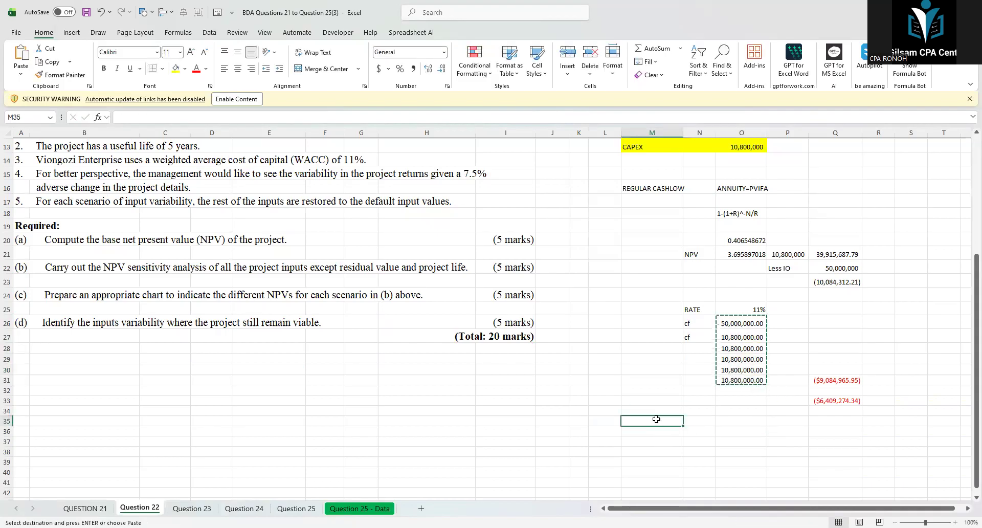
key("ctrl+v")
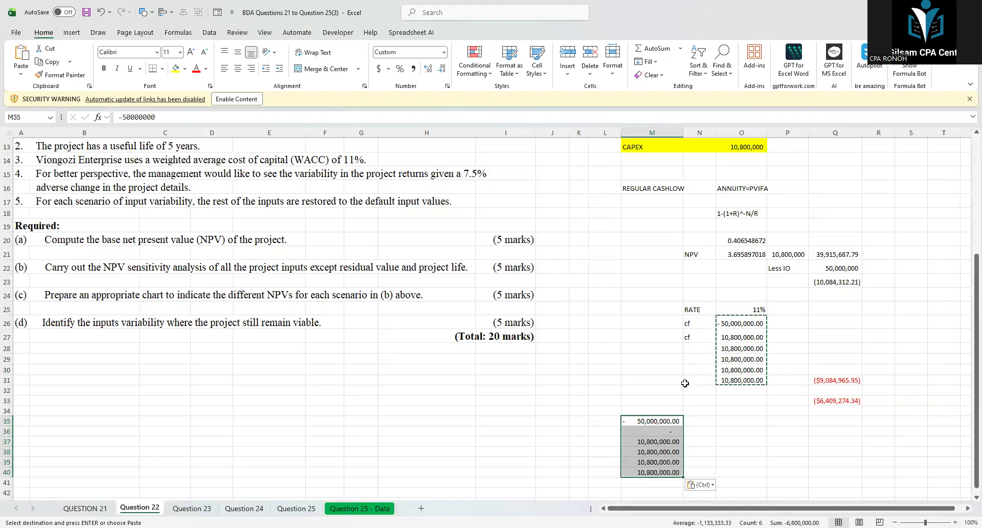
Correct the copied cash flow in M36 by copying the 10,800,000 value from M37 into it
left_click(656, 441)
key("ctrl+c")
left_click(657, 431)
key("ctrl+v")
left_click(725, 428)
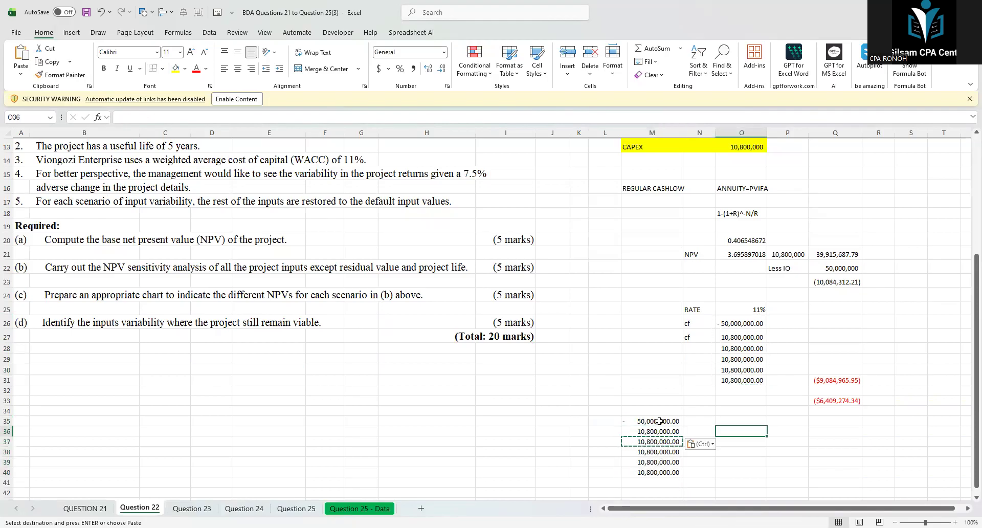
Calculate the internal rate of return in M43 with IRR over M35:M40, using the 11% rate in O25 as the guess
left_click_drag(657, 420, 657, 462)
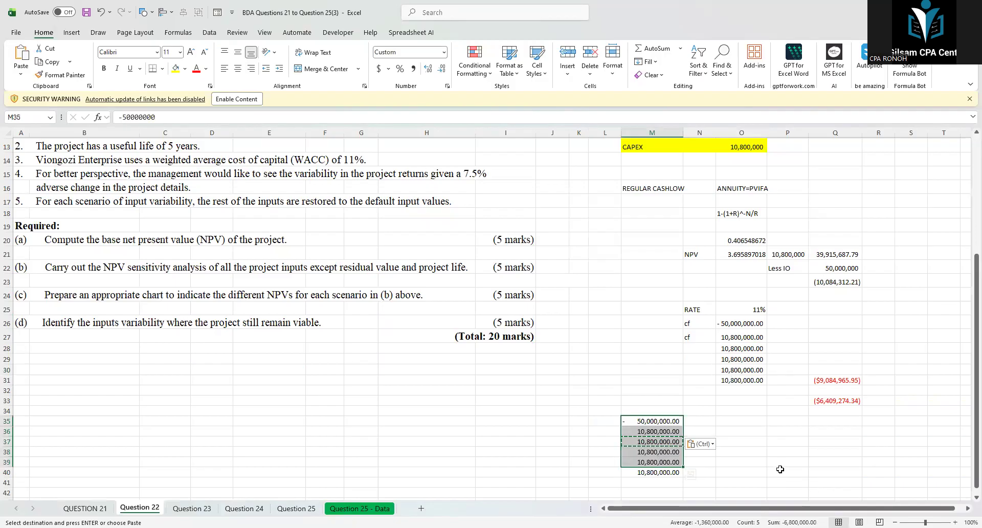
scroll(655, 445, "down", 2)
left_click(642, 440)
type("=")
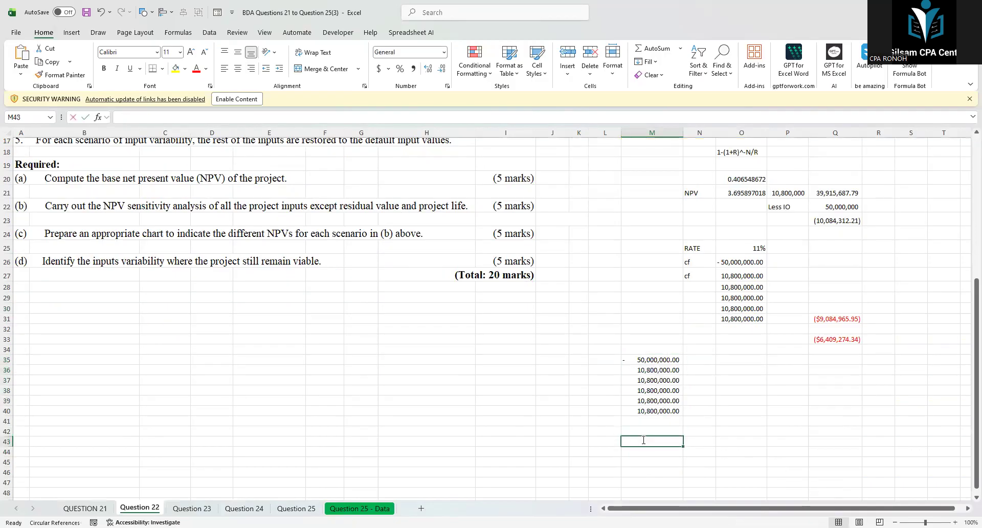
type("IR")
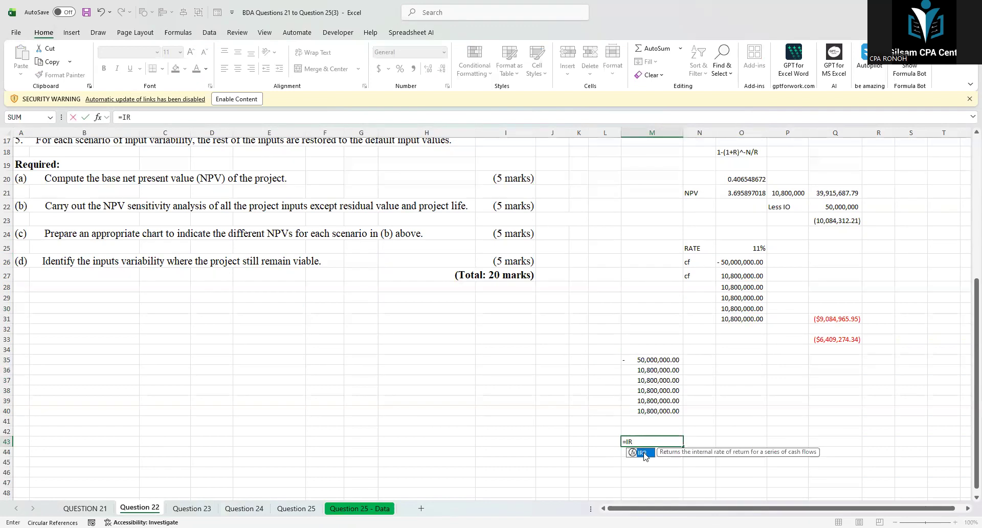
double_click(643, 452)
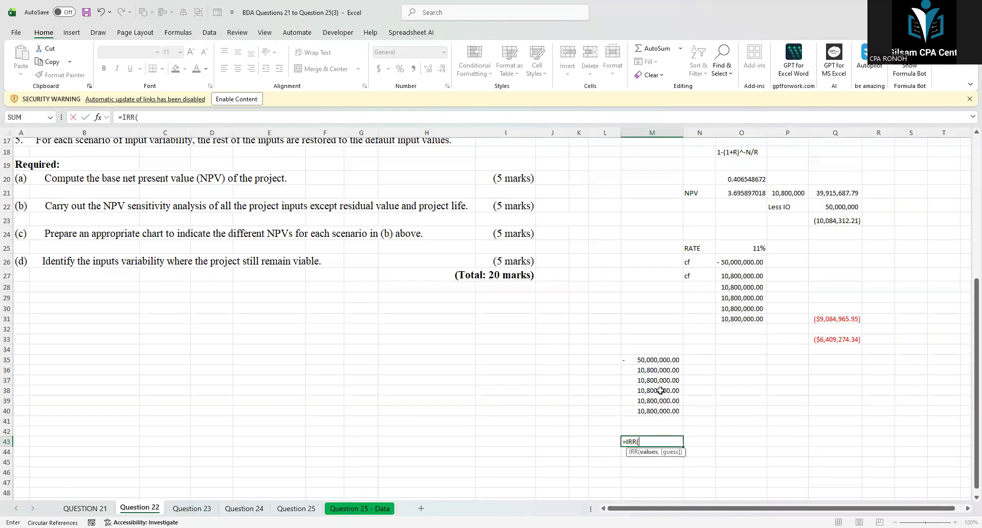
type(".")
key("BackSpace")
left_click_drag(657, 360, 657, 405)
type(",")
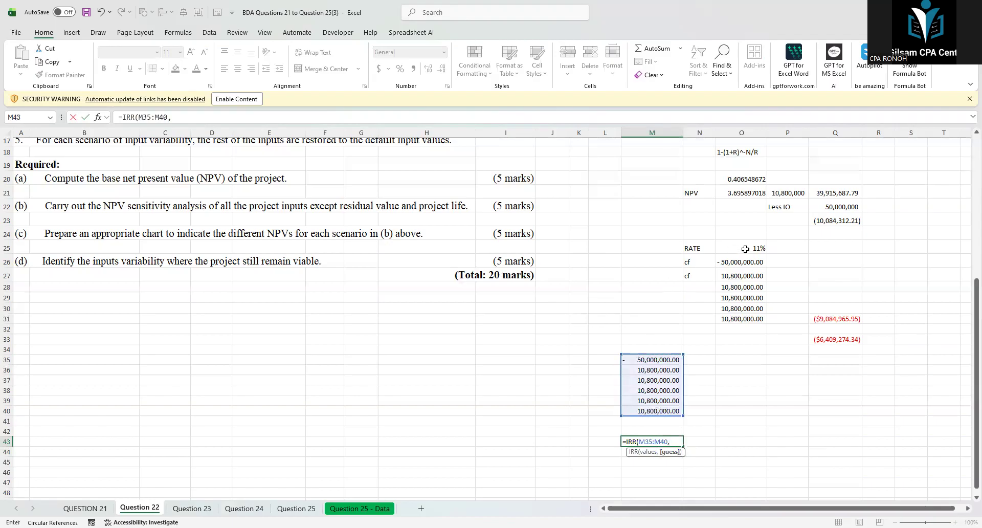
key("Return")
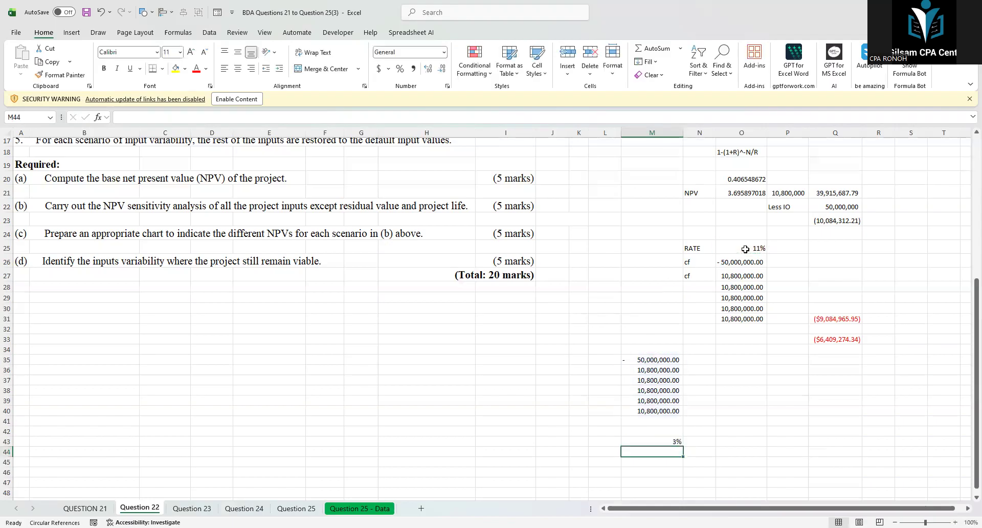
Review the IRR formula in M43 and the cells it references
left_click(659, 438)
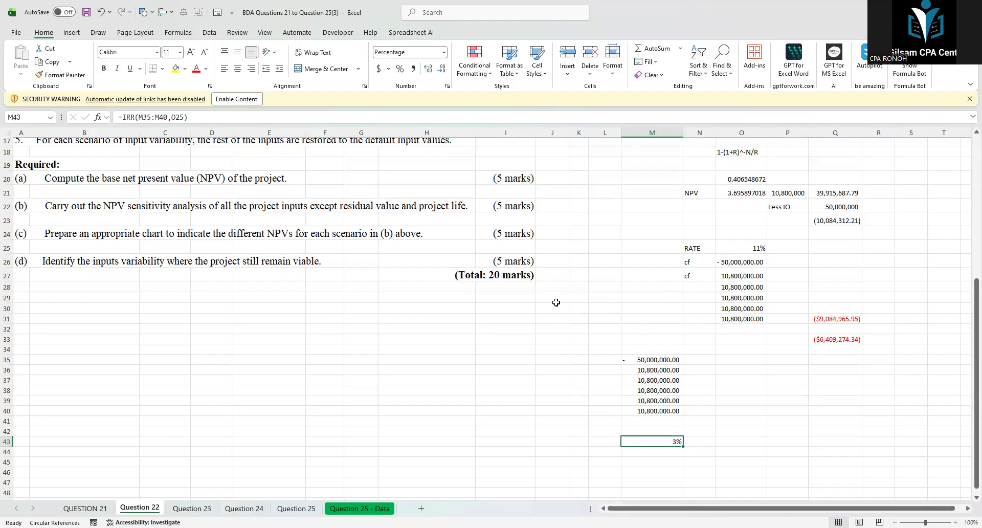
scroll(470, 268, "up", 1)
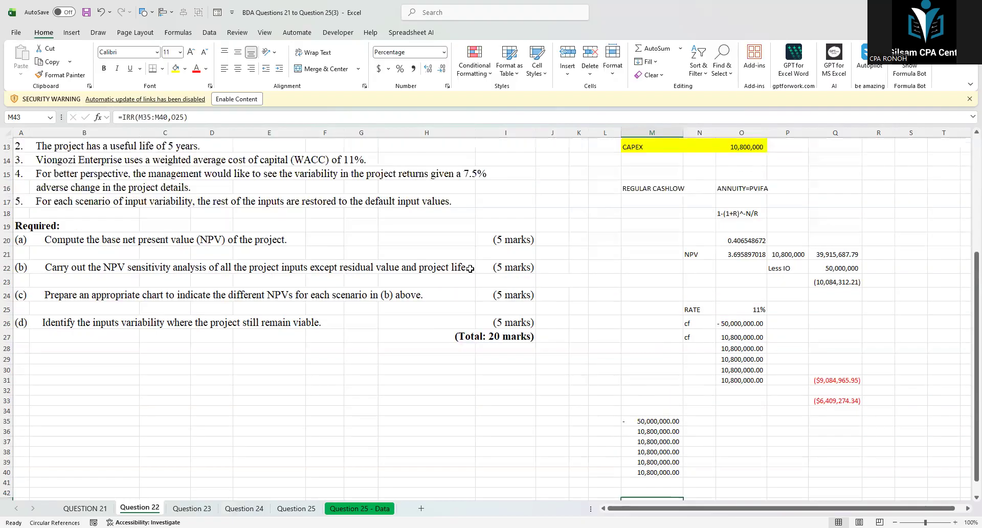
scroll(800, 395, "down", 1)
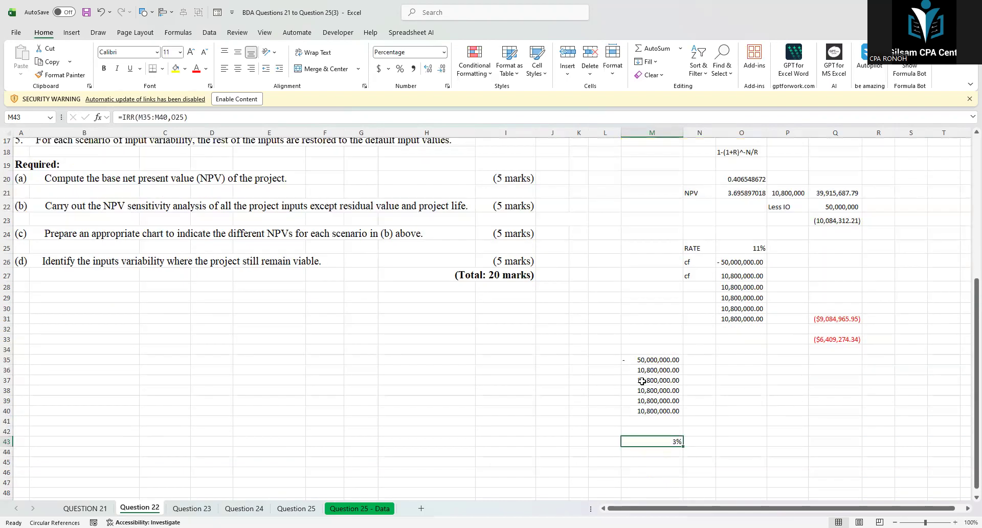
left_click(207, 114)
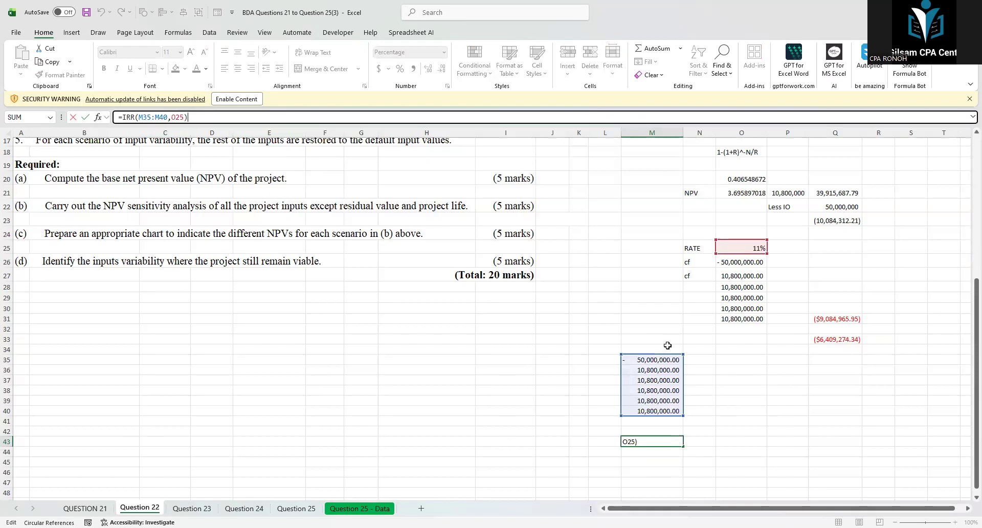
key("Return")
Highlight the initial outlay in M35 with yellow fill
left_click(632, 359)
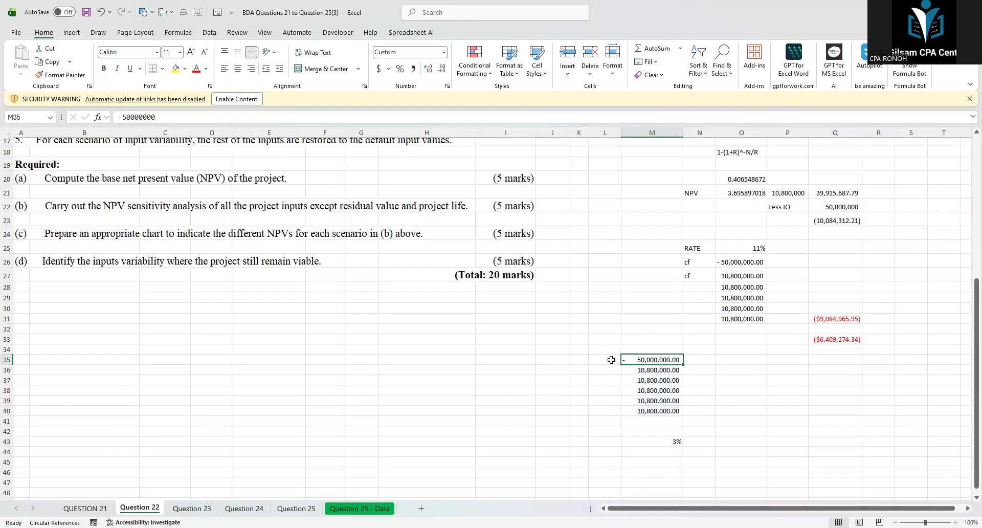
left_click(175, 70)
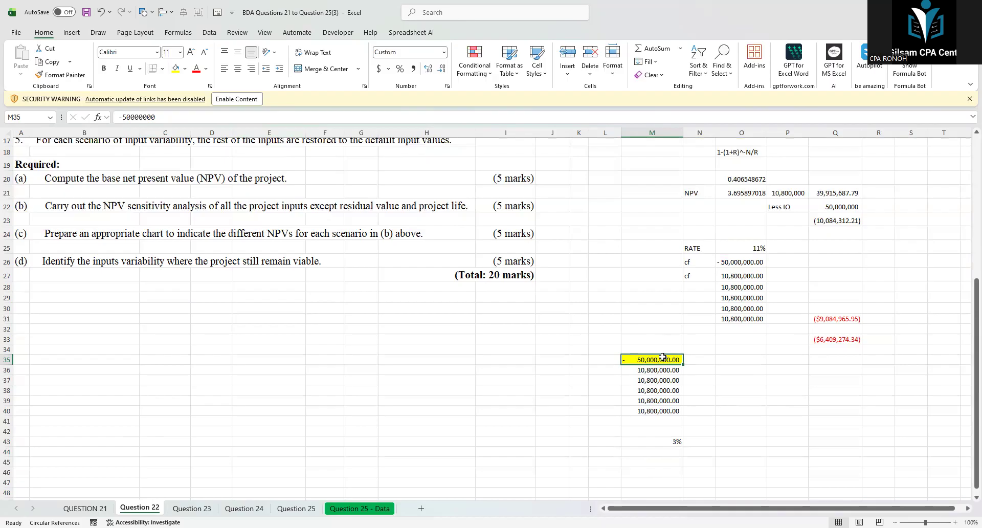
Examine the additional information and requirement (c) about charting the different NPVs on the Question 22 sheet
scroll(574, 255, "up", 5)
scroll(574, 255, "down", 3)
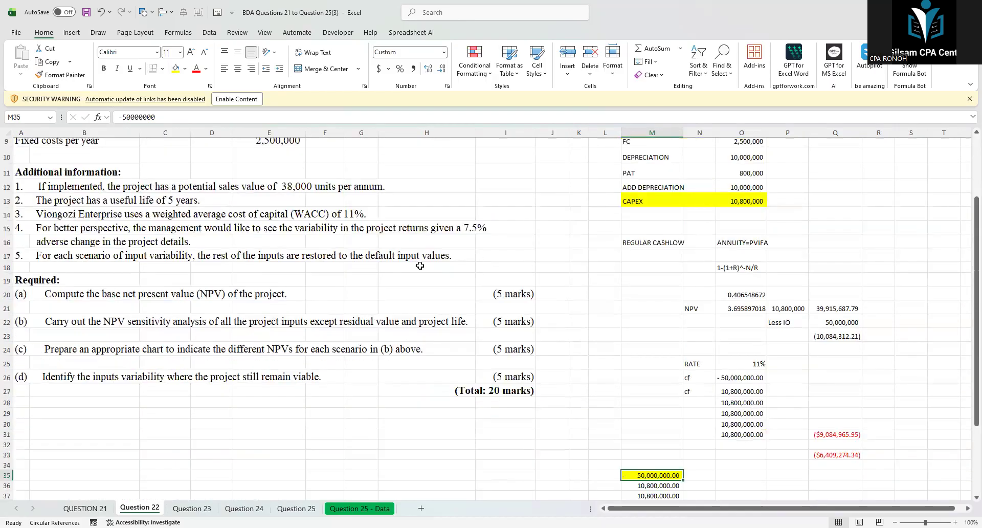
left_click_drag(85, 351, 404, 351)
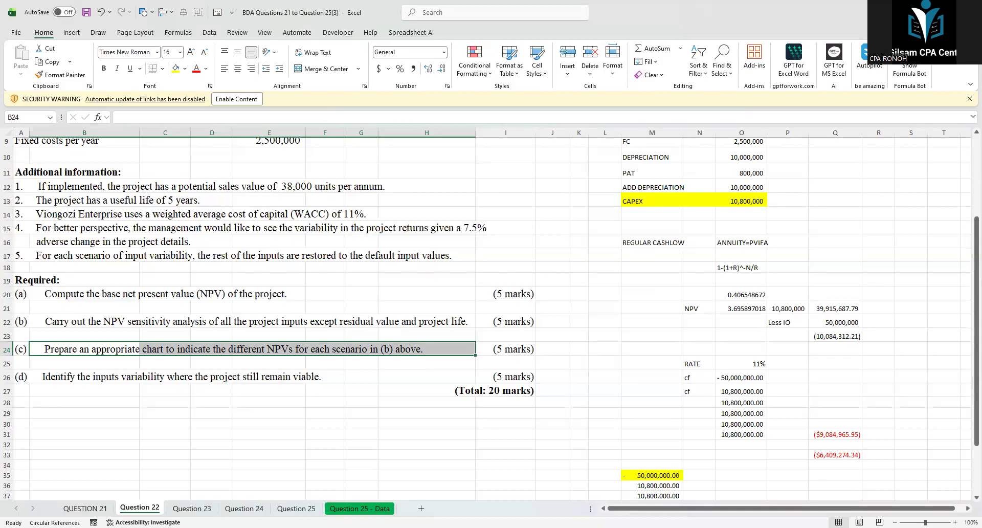
key("alt+Tab")
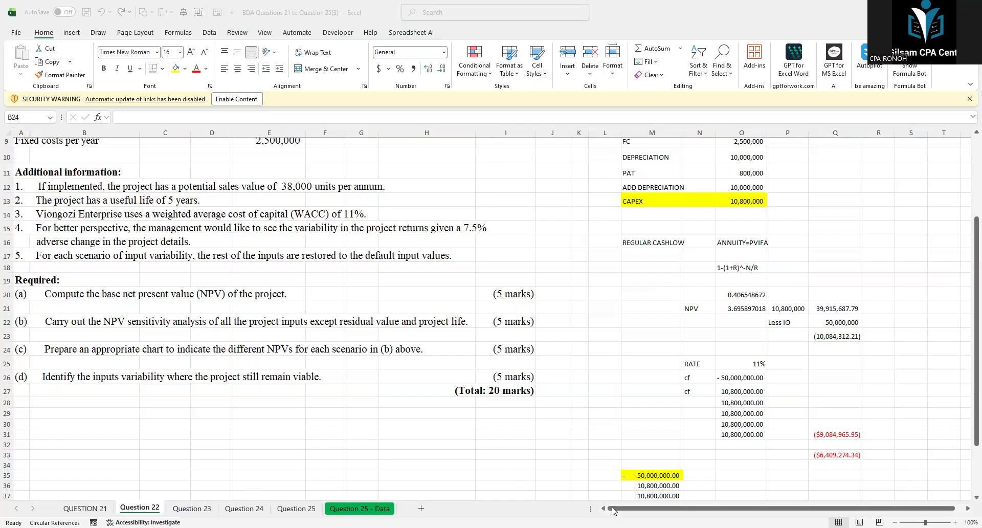
left_click(404, 527)
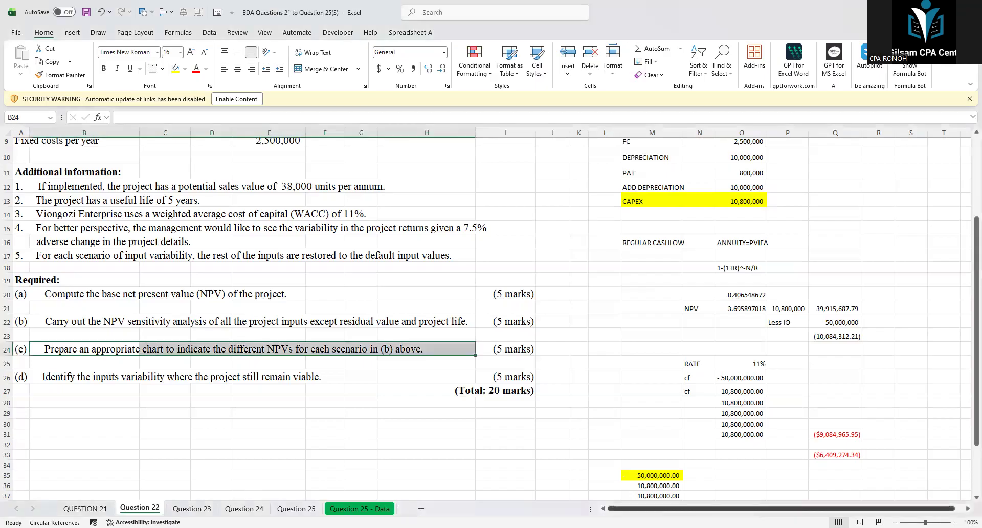
Insert a new blank worksheet next to the Question 22 sheet
key("shift+F11")
left_click(190, 185)
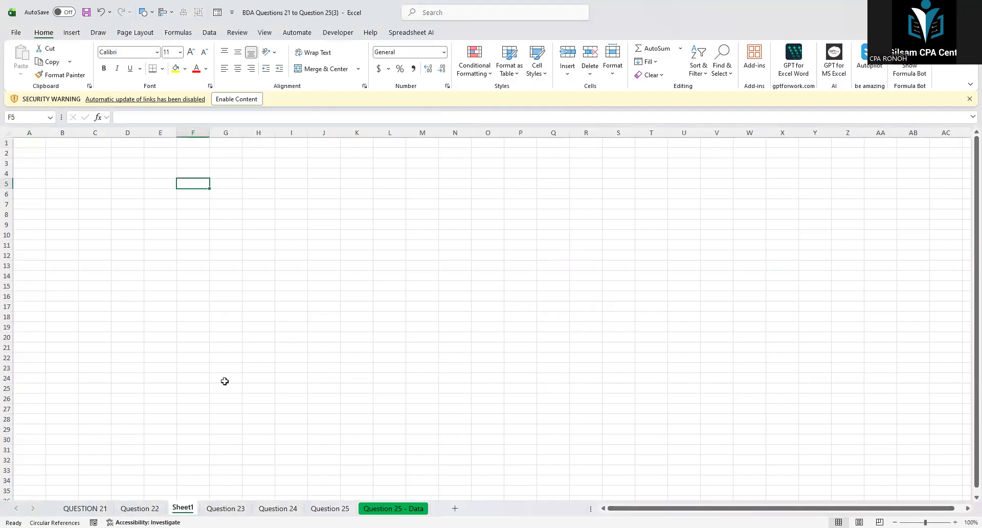
left_click_drag(262, 237, 297, 277)
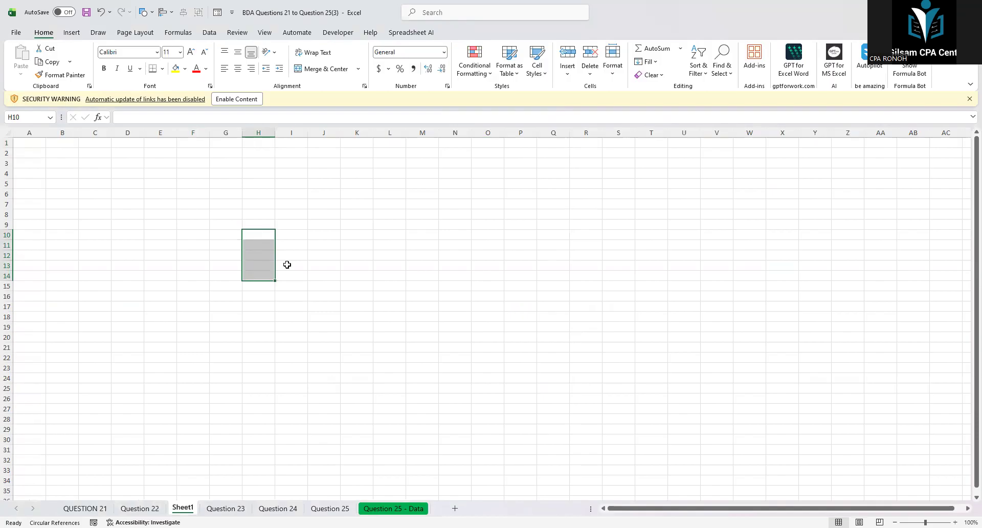
left_click(287, 265)
Examine the Question 23 sheet's requirements, its part (a) statistics and the part (b) quantity and production cost data
left_click(236, 509)
left_click(117, 357)
scroll(108, 268, "up", 1)
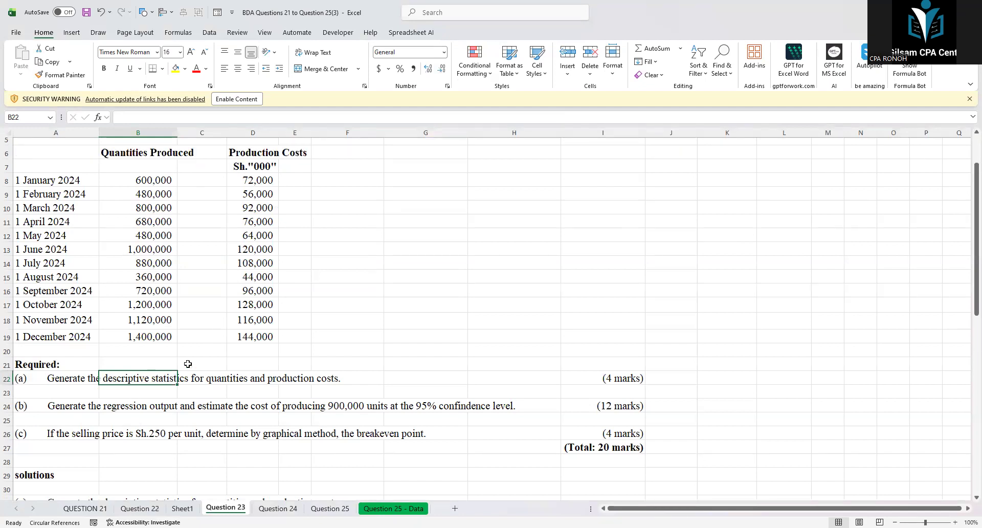
scroll(193, 346, "down", 2)
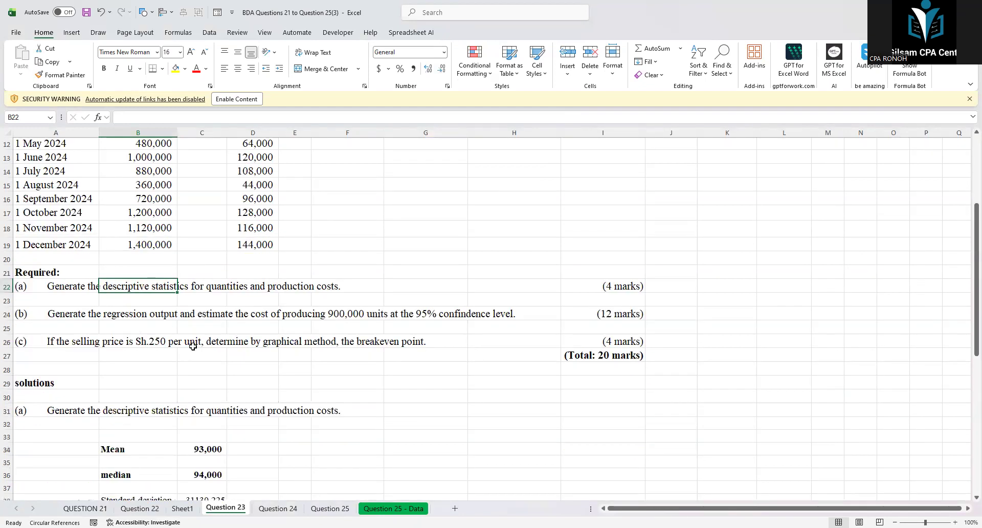
scroll(193, 347, "down", 3)
scroll(193, 346, "down", 3)
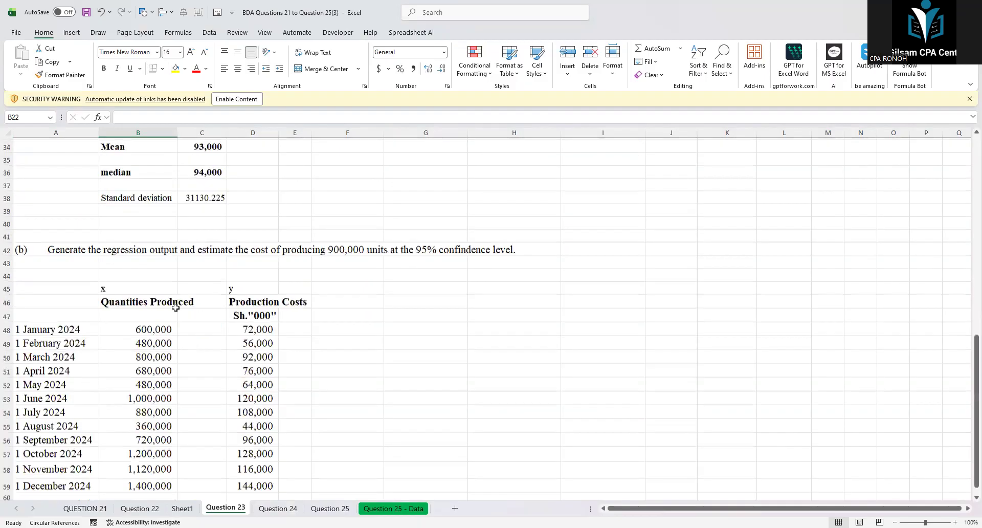
scroll(188, 304, "down", 1)
left_click_drag(252, 267, 253, 418)
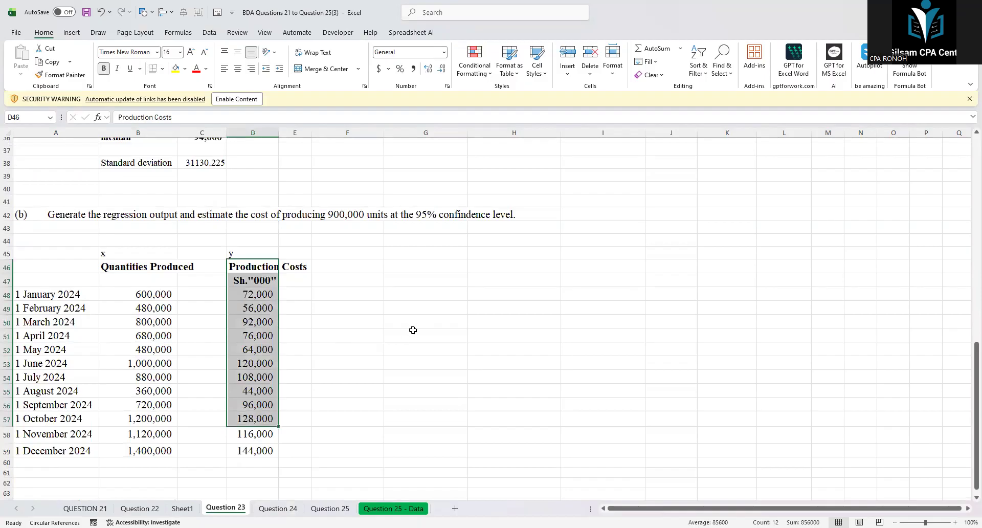
scroll(412, 330, "up", 1)
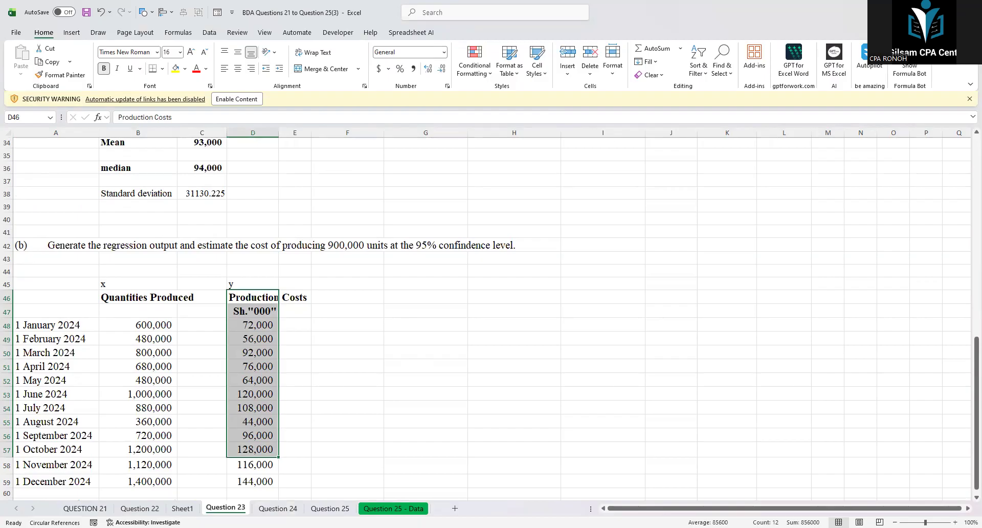
scroll(491, 317, "up", 3)
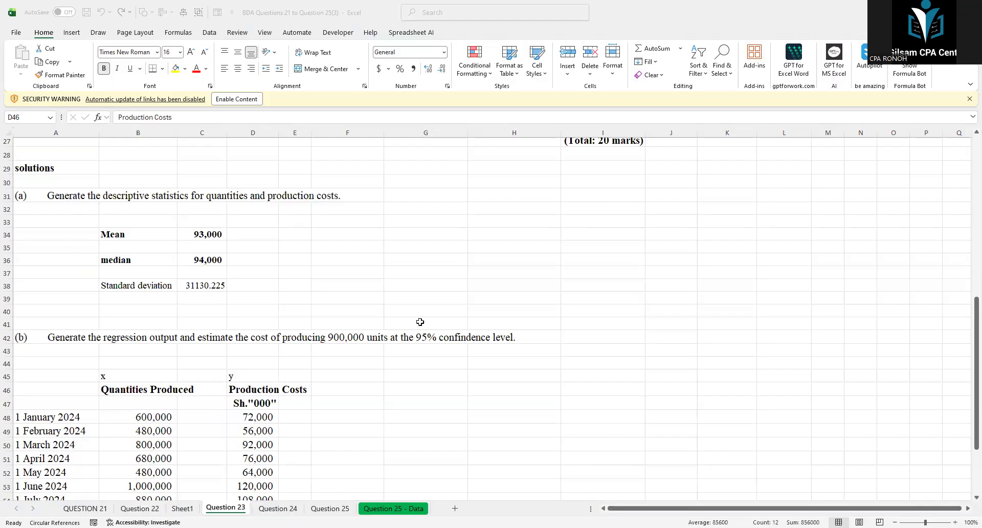
Copy the part (b) quantities and production costs table, A45:E59, and choose A64 as the destination
scroll(372, 297, "down", 5)
left_click_drag(40, 195, 293, 388)
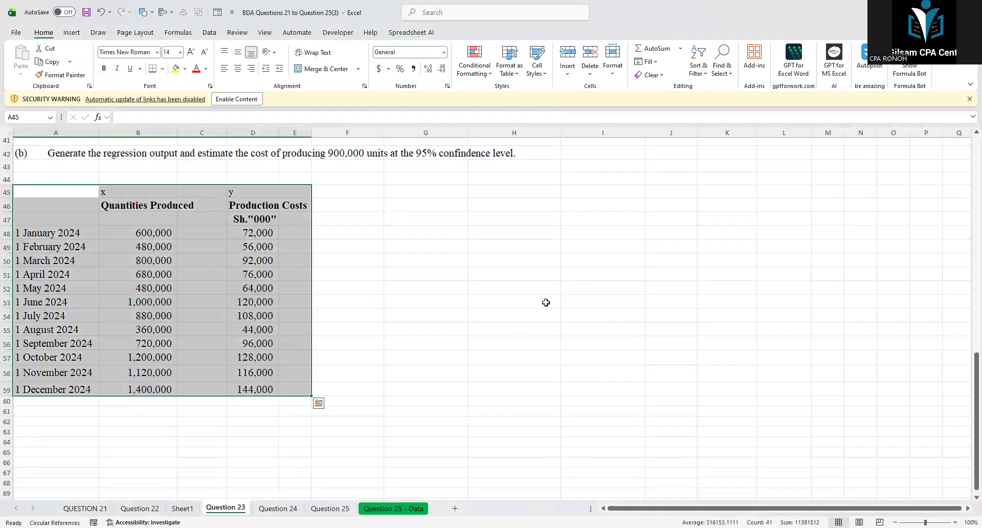
key("ctrl+c")
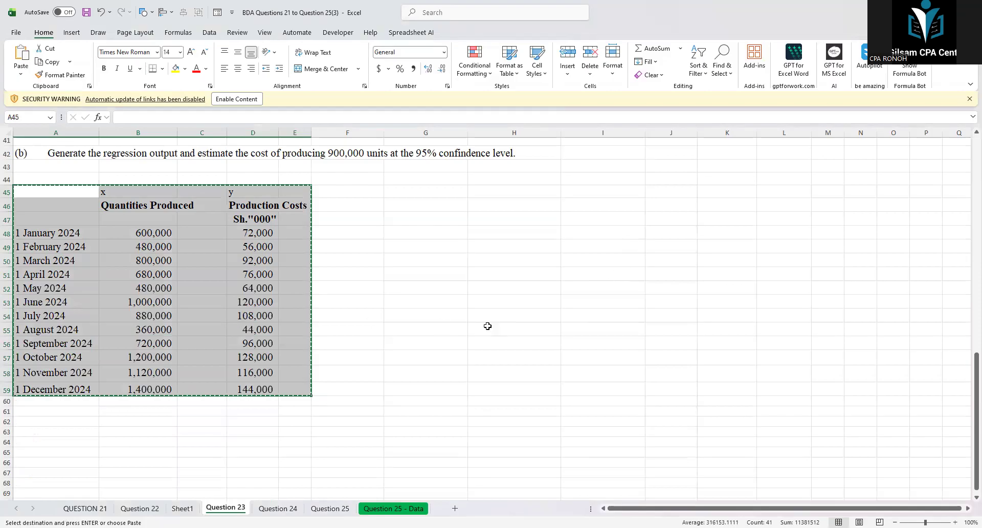
scroll(583, 292, "up", 2)
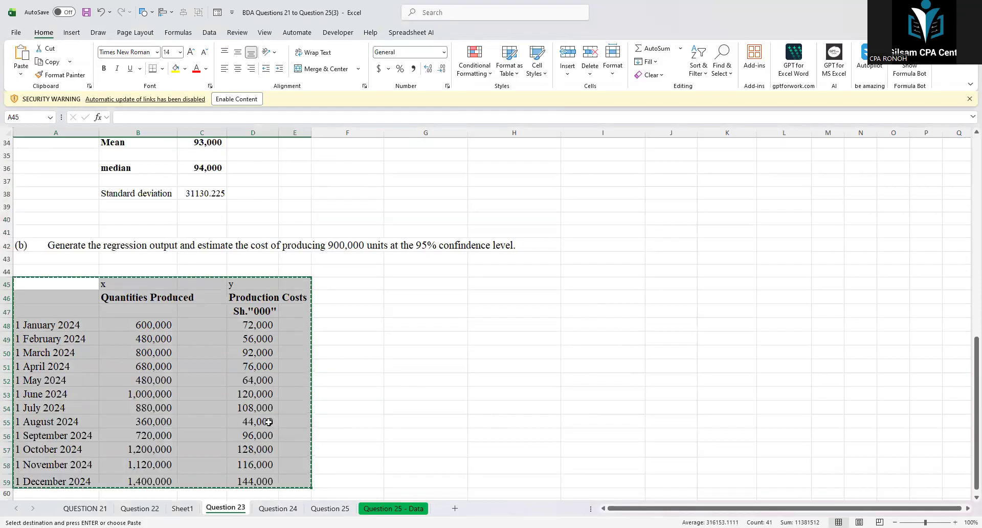
scroll(51, 322, "down", 7)
left_click(50, 321)
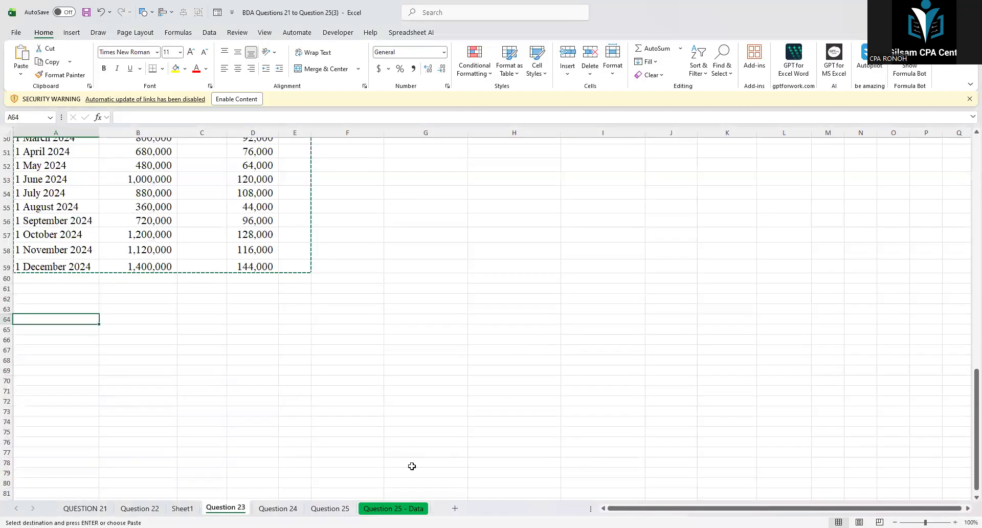
Copy the Question 23 part (b) requirement and data table, A42:H63, into a new sheet beside Question 23
scroll(424, 306, "up", 3)
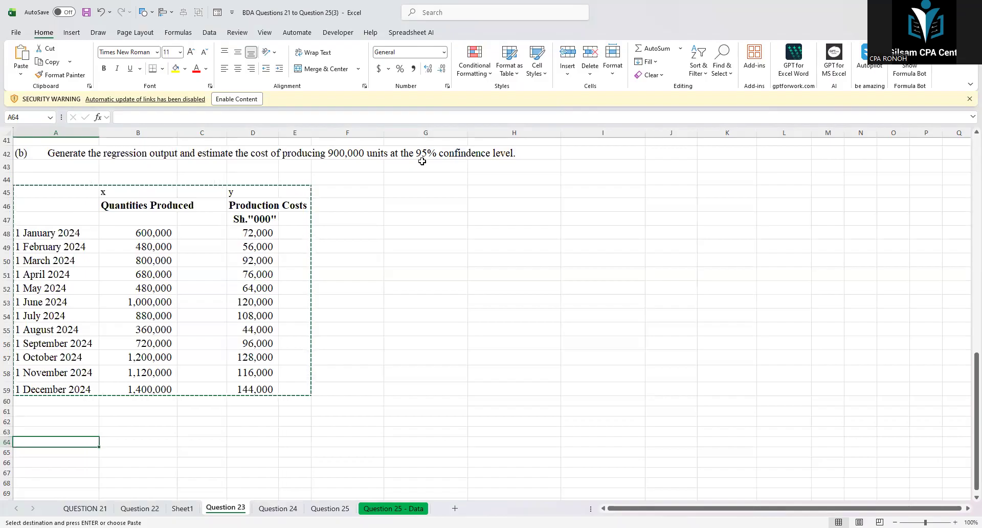
left_click_drag(21, 152, 527, 428)
key("ctrl+c")
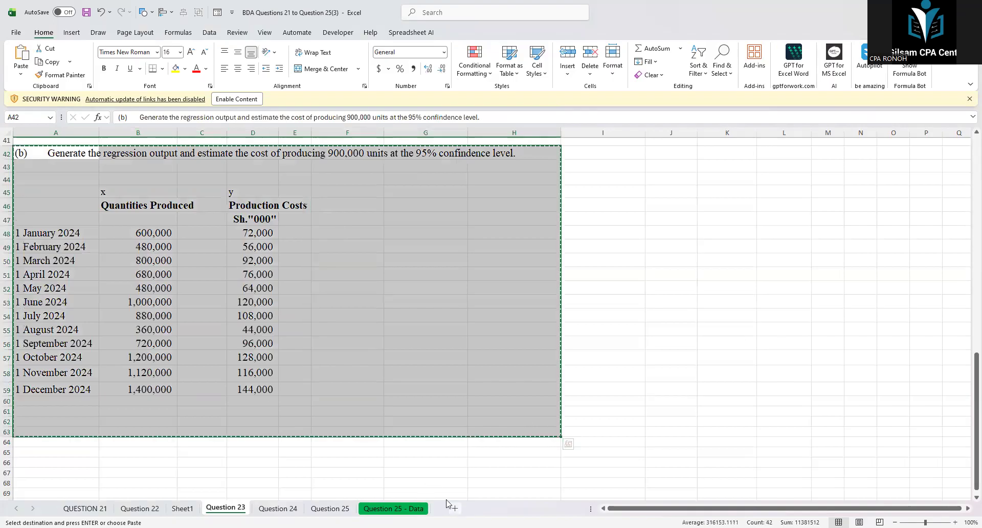
key("shift+F11")
key("ctrl+v")
left_click(520, 280)
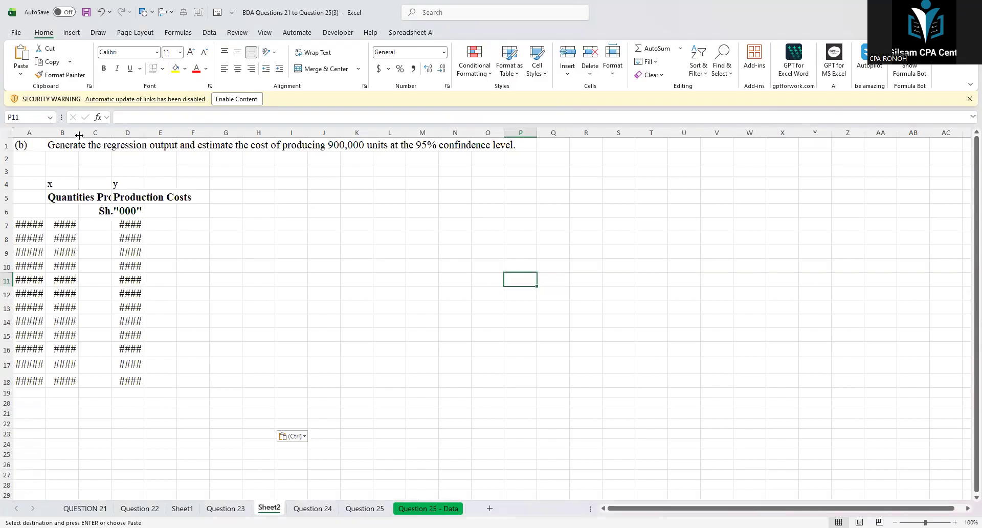
Widen columns A, B and D so the dates, quantities and production costs display in full
left_click_drag(79, 137, 92, 140)
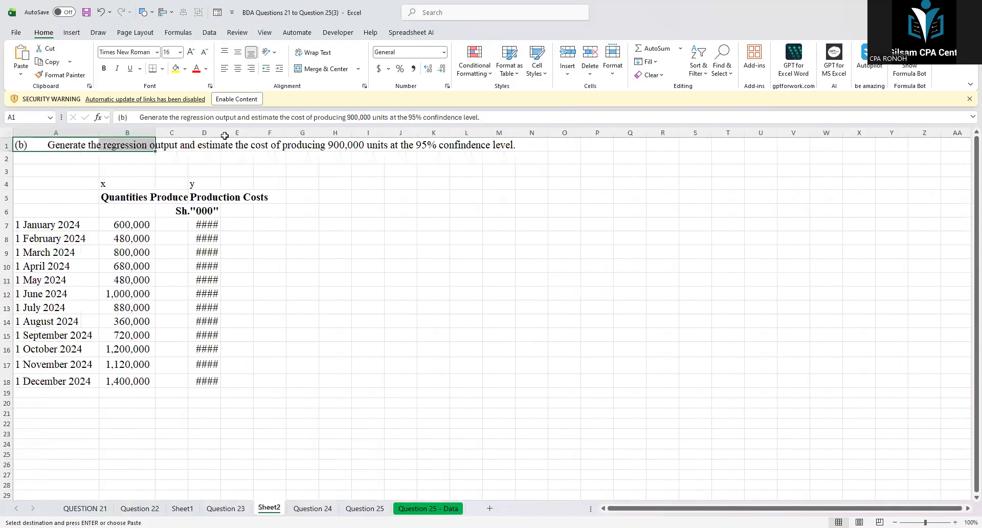
left_click(237, 132)
left_click_drag(219, 132, 232, 133)
left_click(327, 275)
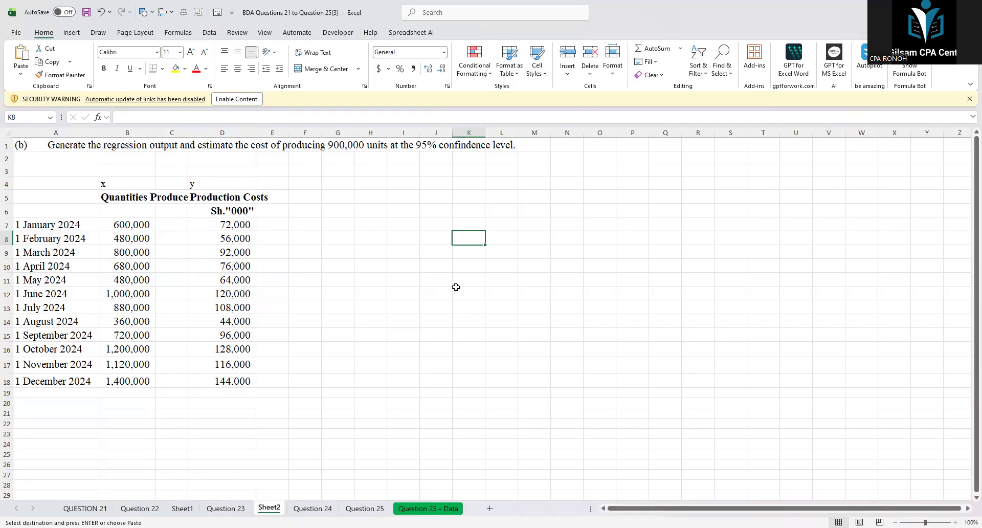
Enter the cost equation Y=A+BX in cell K10 beside the data table
type("J")
key("BackSpace")
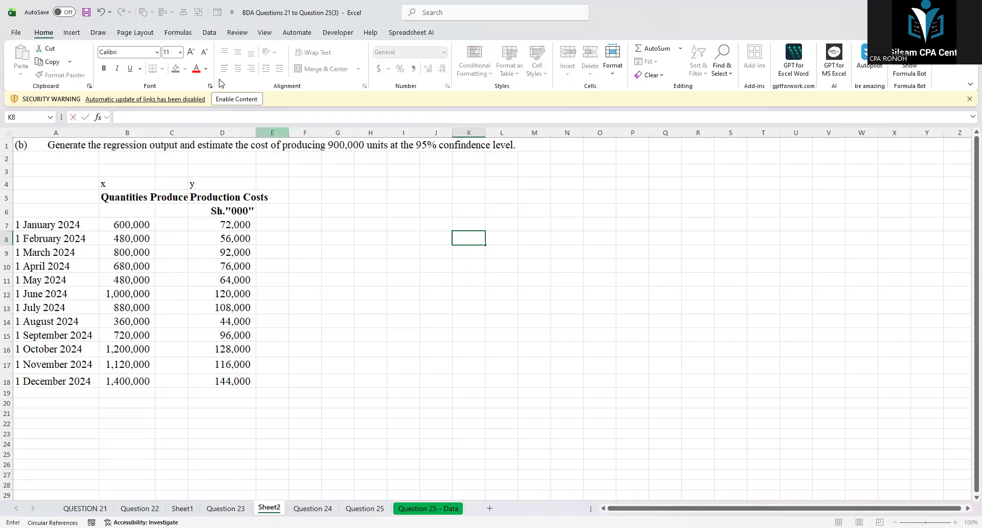
left_click(455, 271)
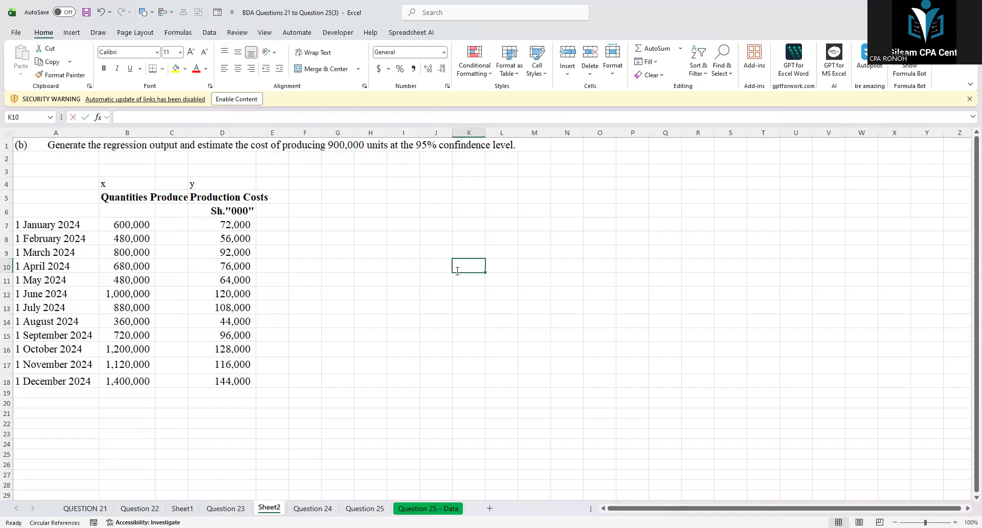
double_click(457, 272)
type("Y=A")
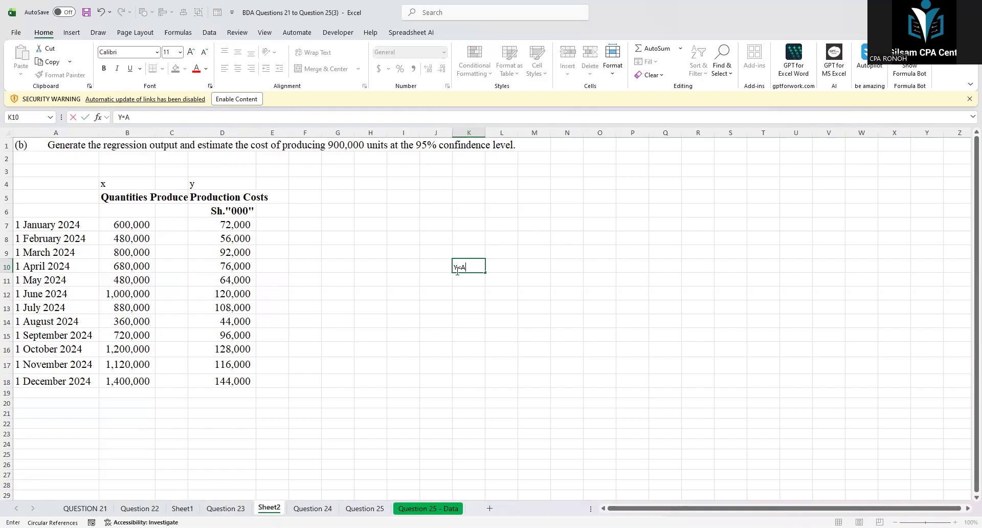
type("+BX")
left_click(480, 318)
left_click(469, 266)
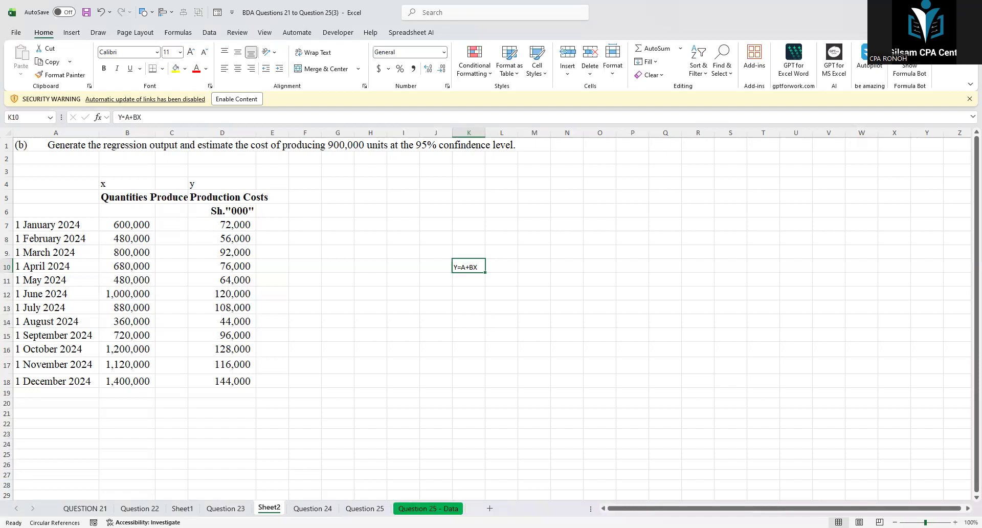
scroll(876, 458, "up", 5, "ctrl")
scroll(899, 384, "up", 2)
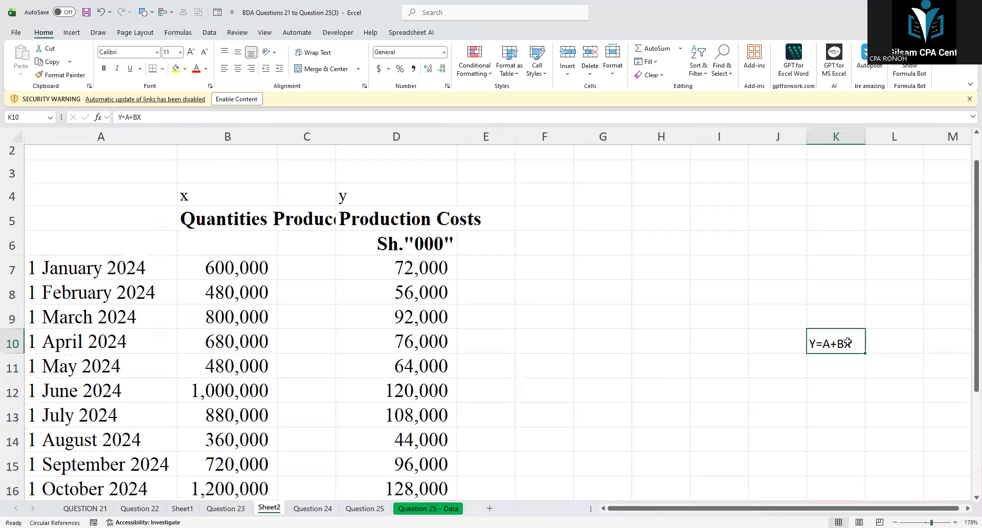
key("Return")
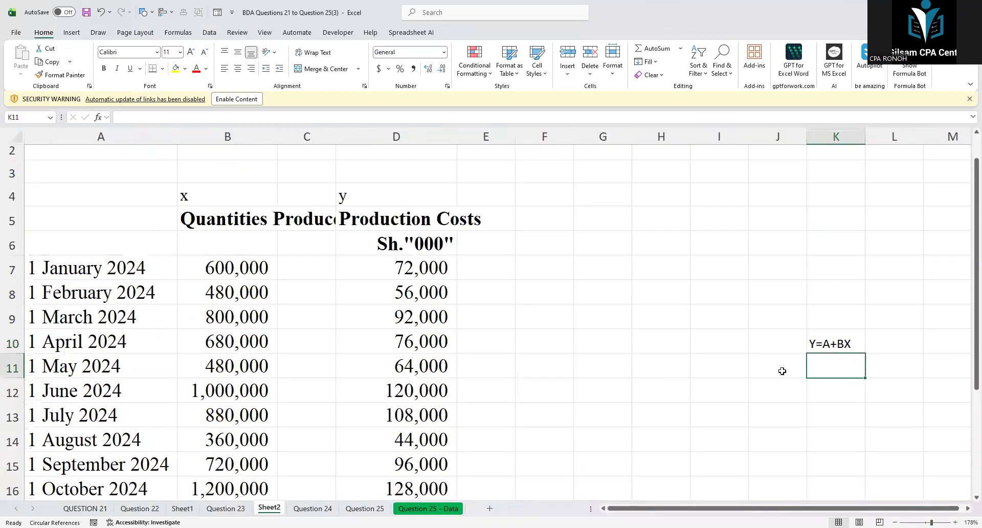
Define the first two equation terms below it: Y= TOTAL COST in J11 and A= FIXED COST in J12
left_click(782, 371)
type("Y")
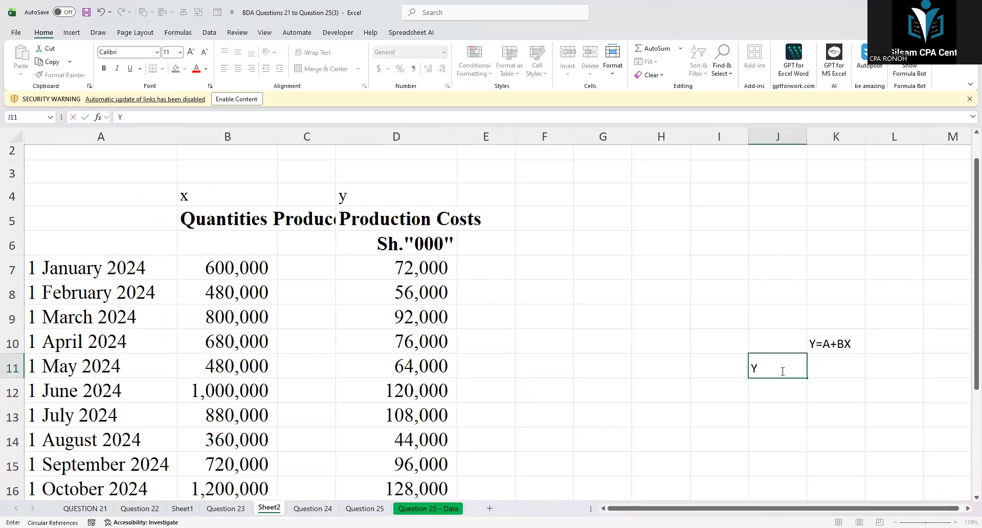
type("= TOTAL COST")
key("Return")
type("A= FI")
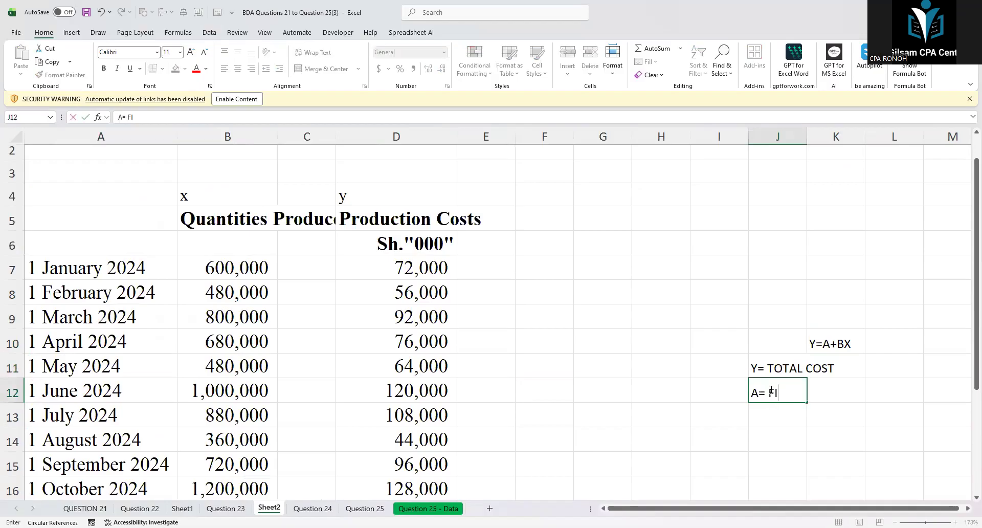
type("XED COST")
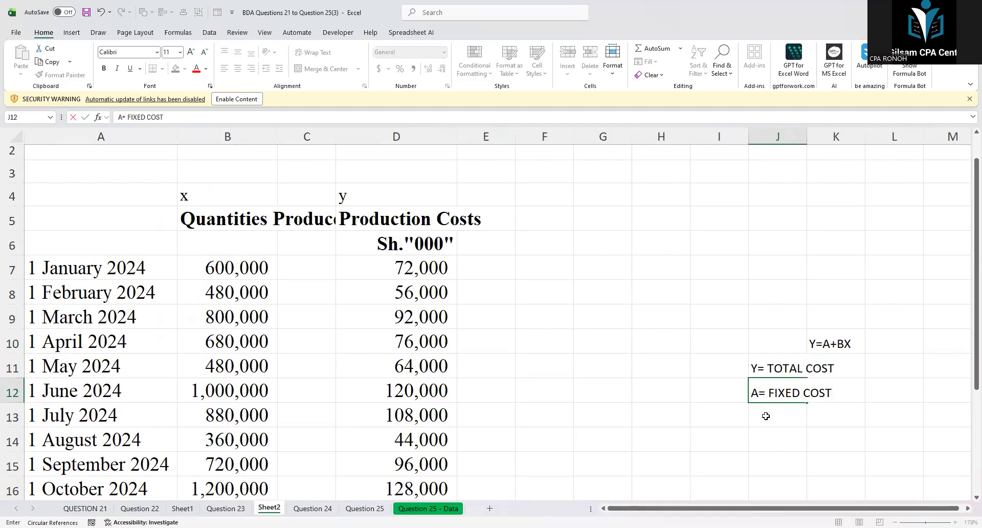
Define the remaining equation terms: B=VARIABLE COST in J13 and X=NO OF UNITS in J14
left_click(766, 416)
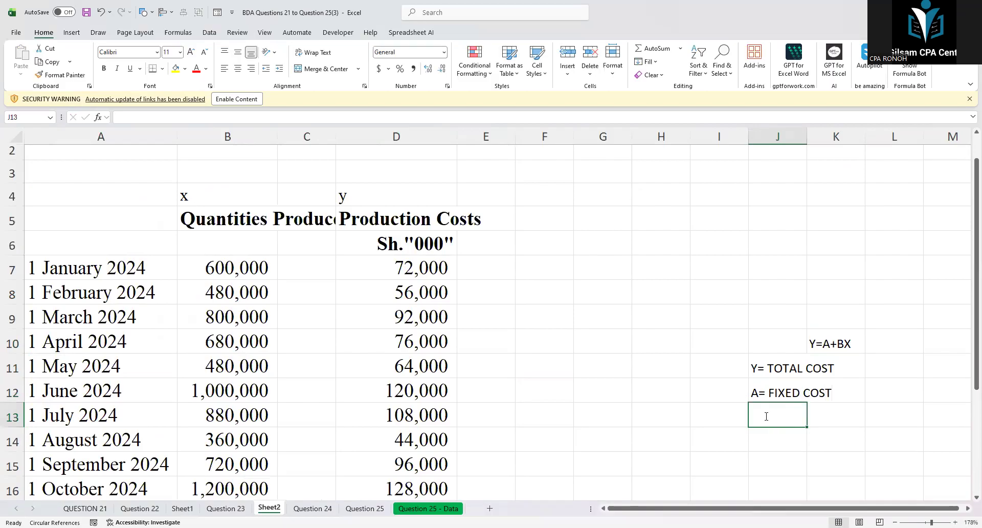
type("B=VARIABLE COST")
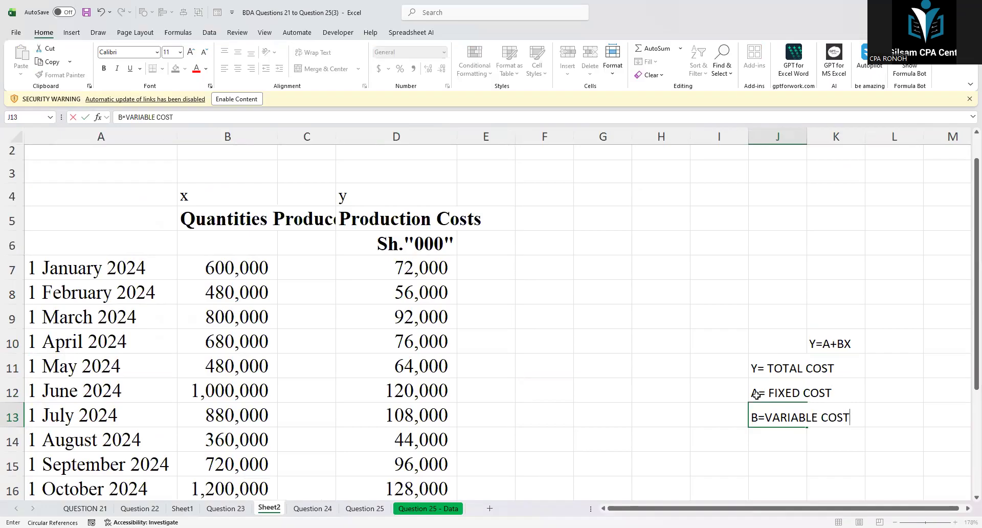
key("Up")
key("Up")
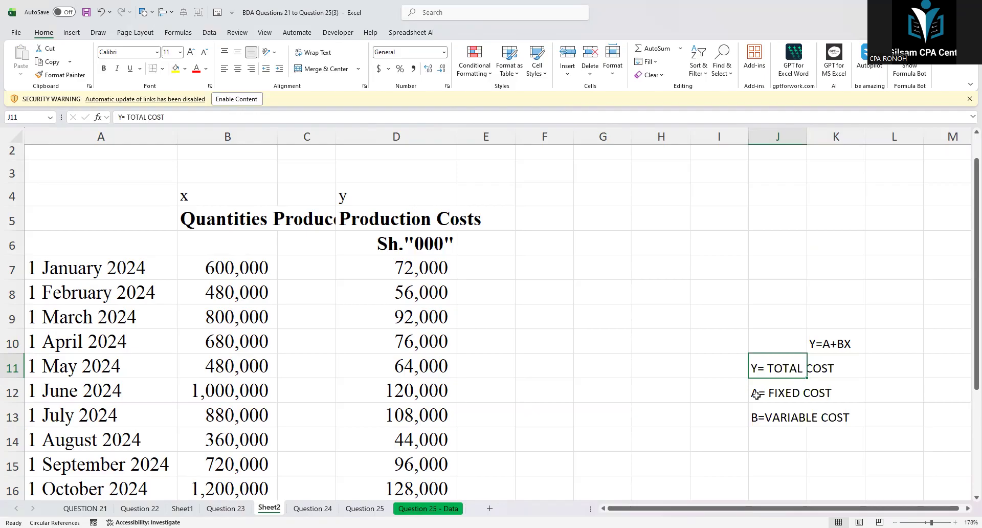
left_click(767, 436)
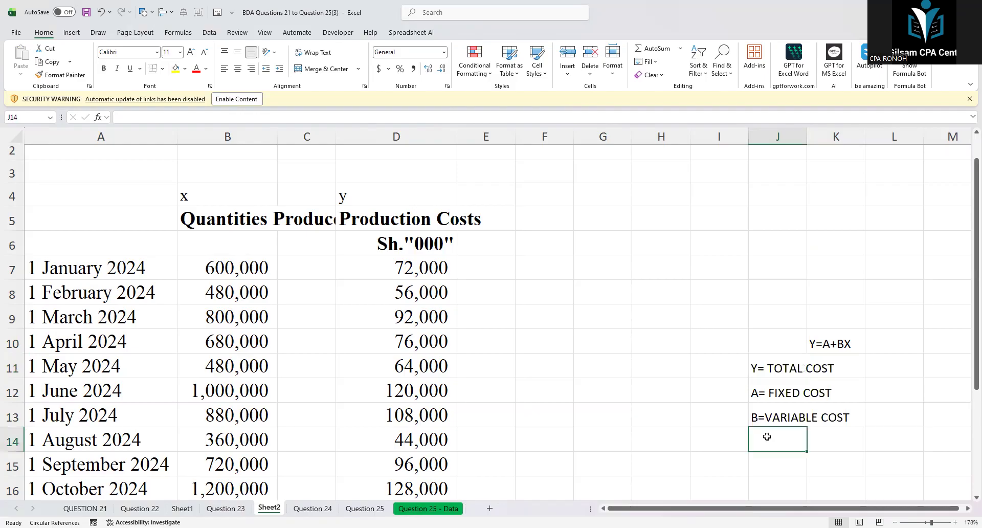
type("=NO OF UNITS")
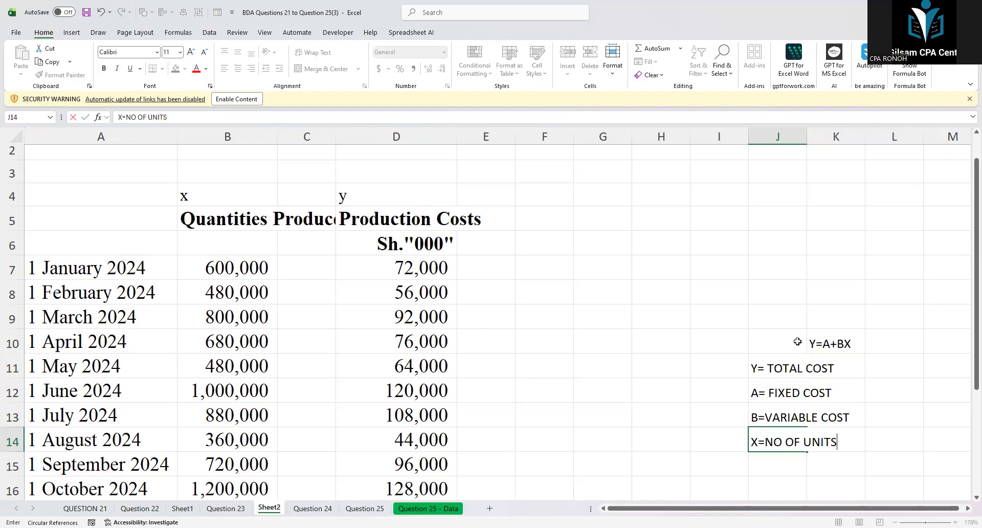
left_click_drag(785, 347, 774, 424)
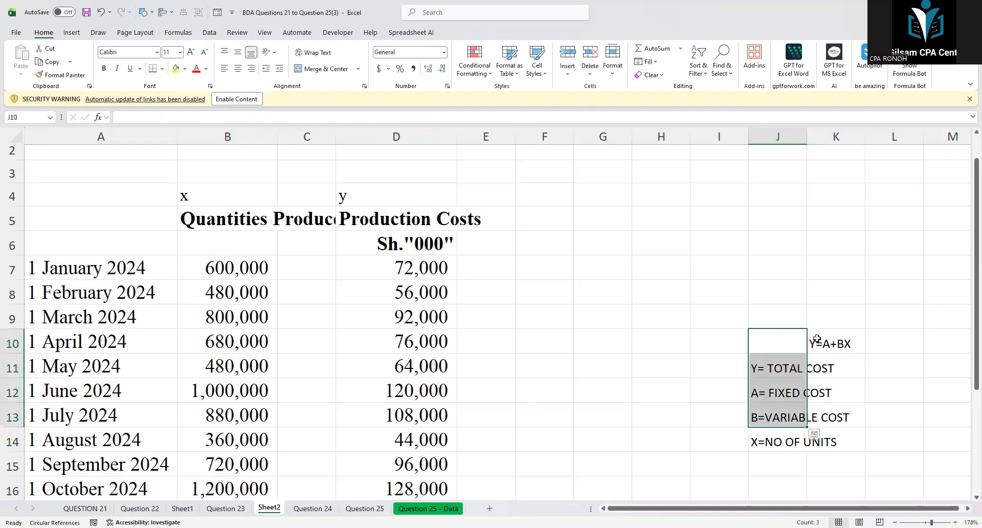
Examine the x quantities and y production costs in the table, including the production cost column's unit heading
scroll(598, 305, "down", 1)
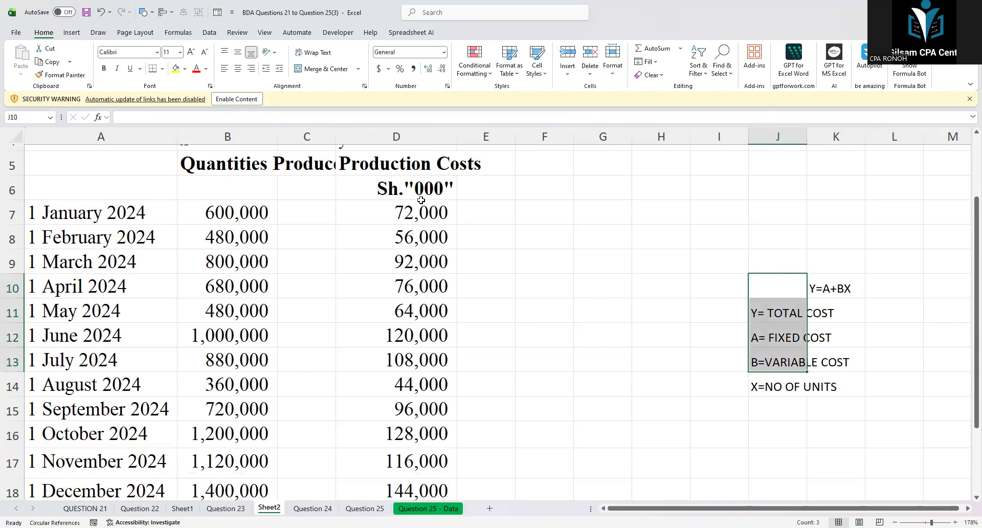
scroll(224, 229, "up", 2)
left_click(224, 229)
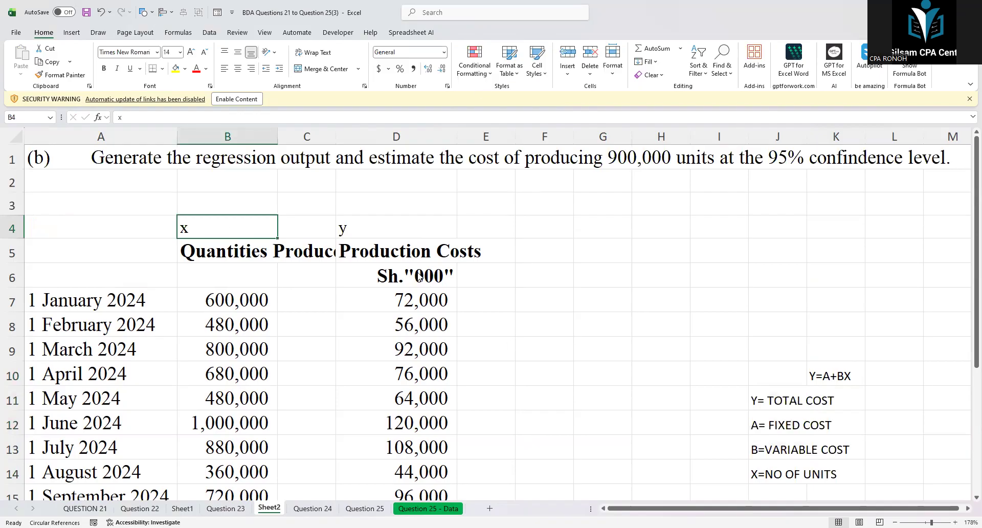
scroll(418, 277, "down", 2)
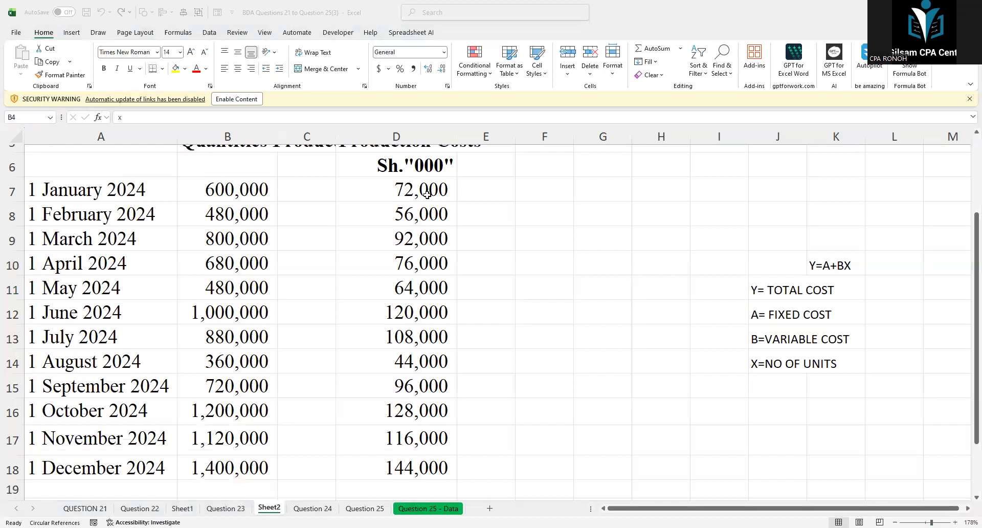
scroll(409, 276, "up", 2)
left_click_drag(409, 276, 409, 454)
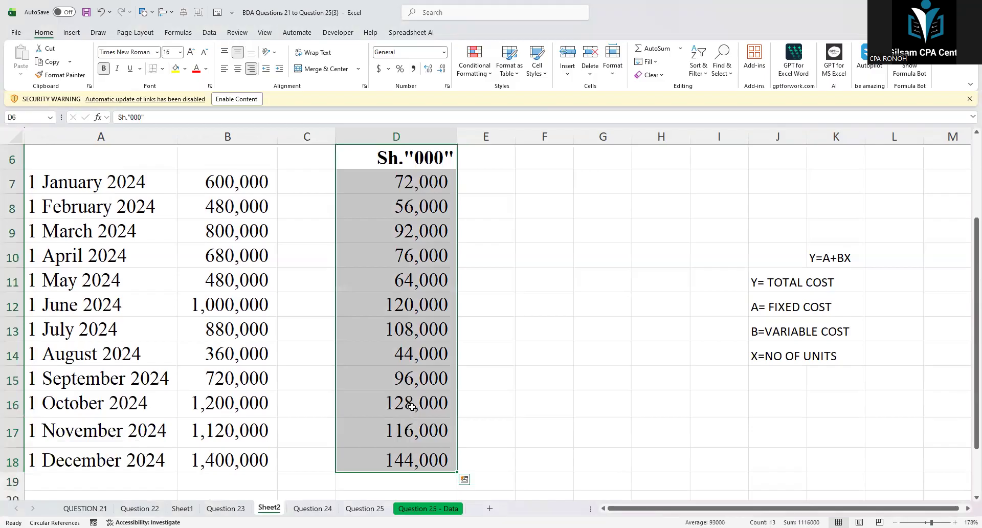
Highlight the October and August 2024 quantities and production costs, B16:D16 and B14:D14, in yellow
left_click(411, 406)
left_click(247, 400, "shift")
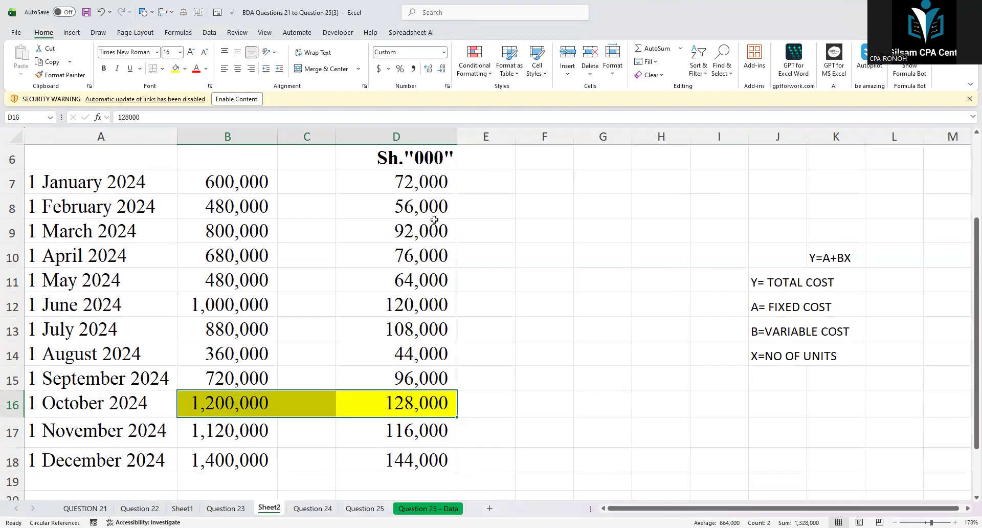
left_click(420, 356)
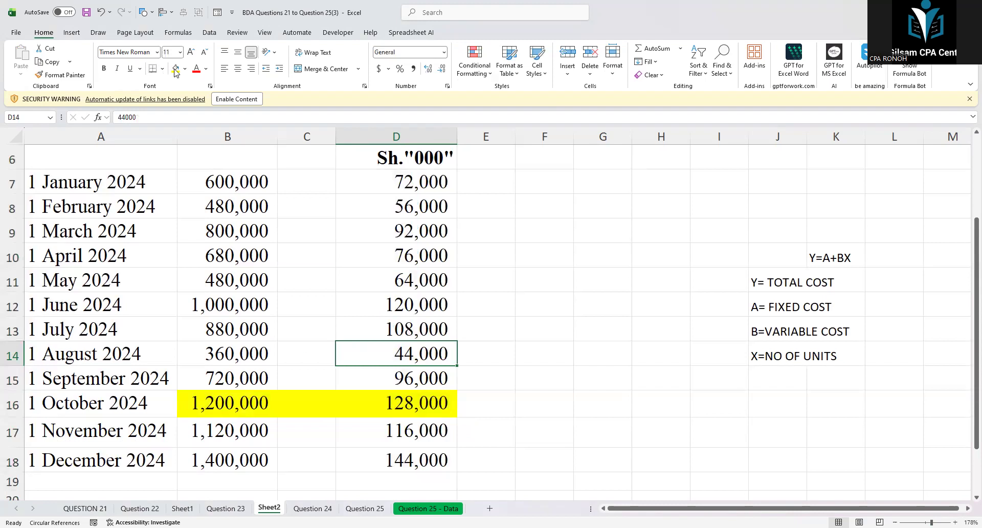
left_click_drag(419, 356, 246, 342)
key("F4")
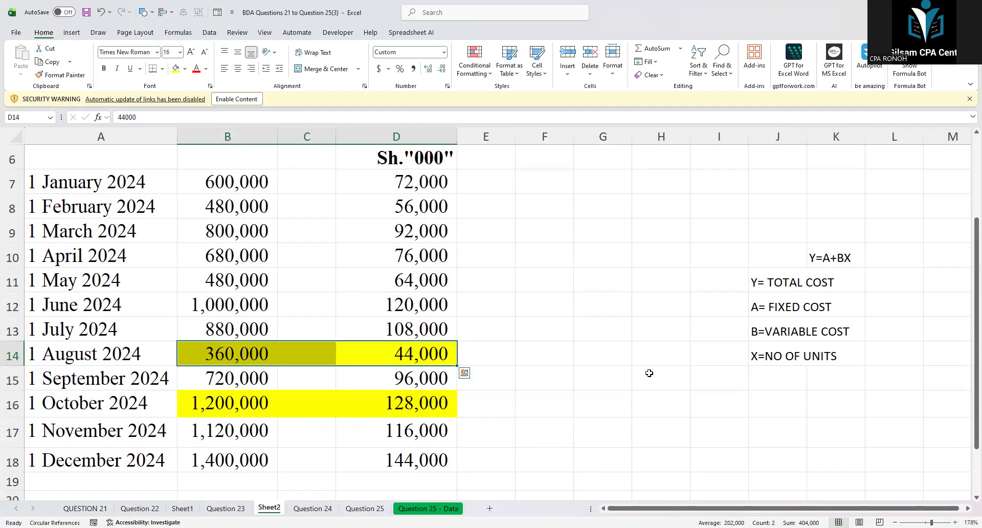
left_click(703, 400)
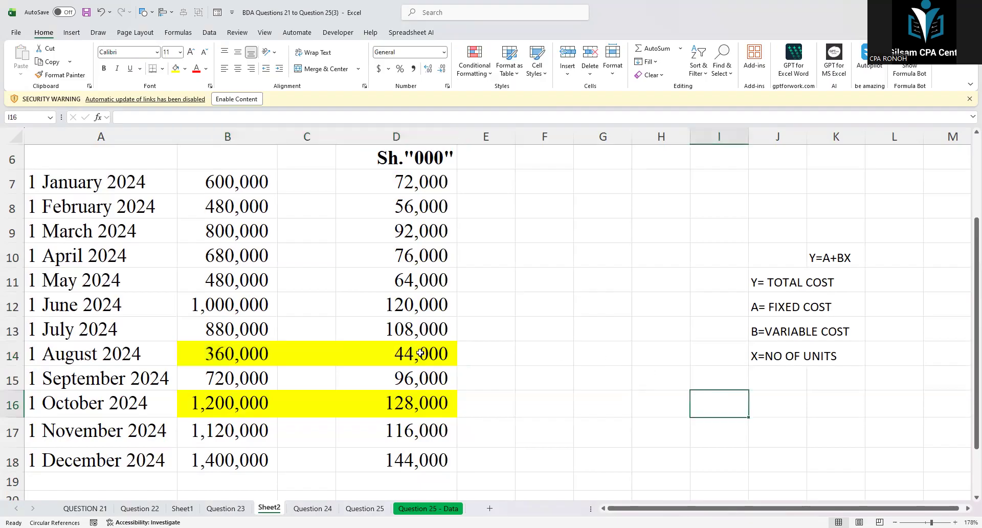
Write the October cost equation 128000=a+1200x as text in cell I16
left_click(422, 402)
left_click(425, 357)
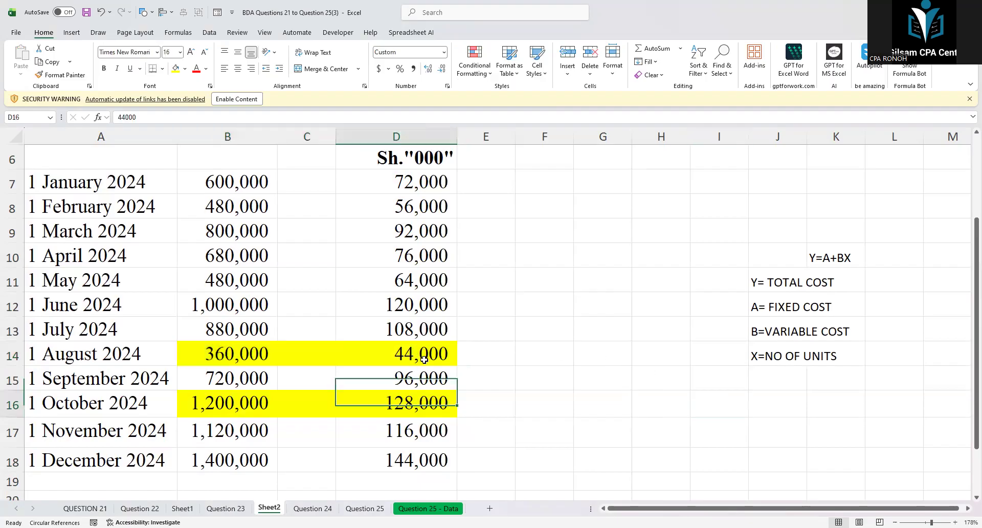
left_click(709, 408)
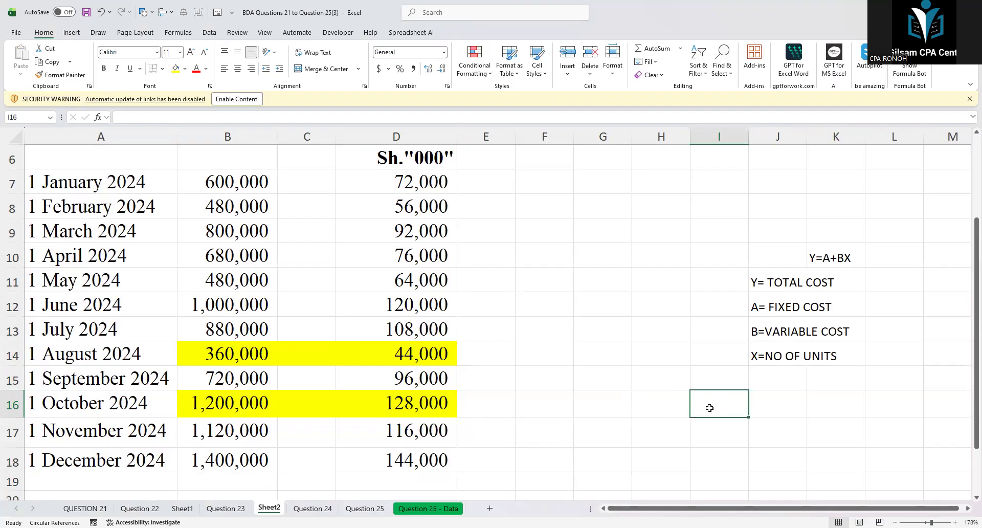
type("Y=")
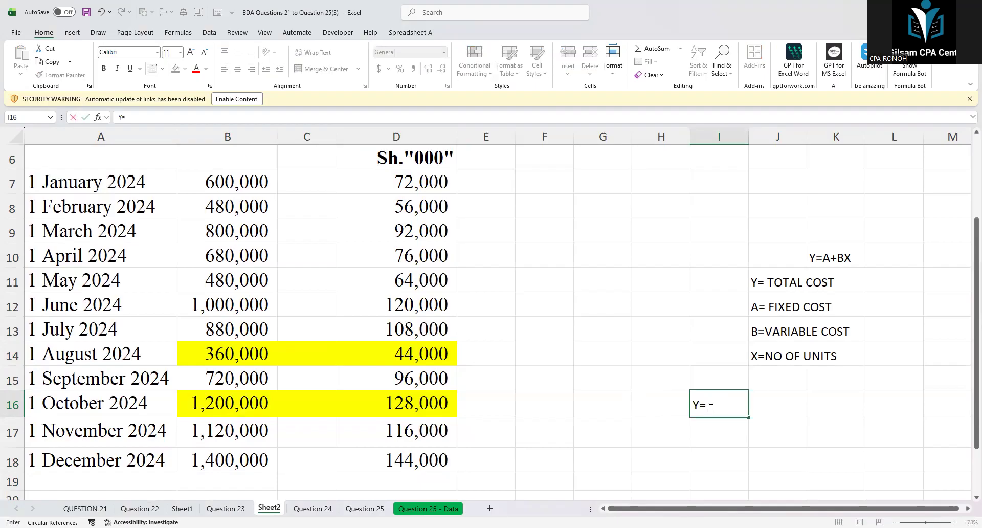
key("BackSpace")
key("BackSpace")
type("128000=A")
key("BackSpace")
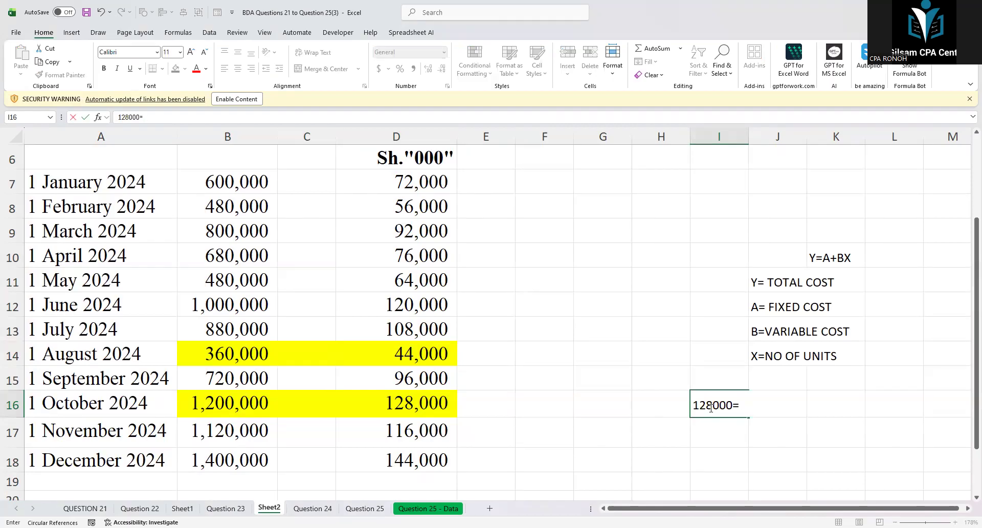
type("a+b")
key("BackSpace")
type("1200")
scroll(336, 289, "down", 1)
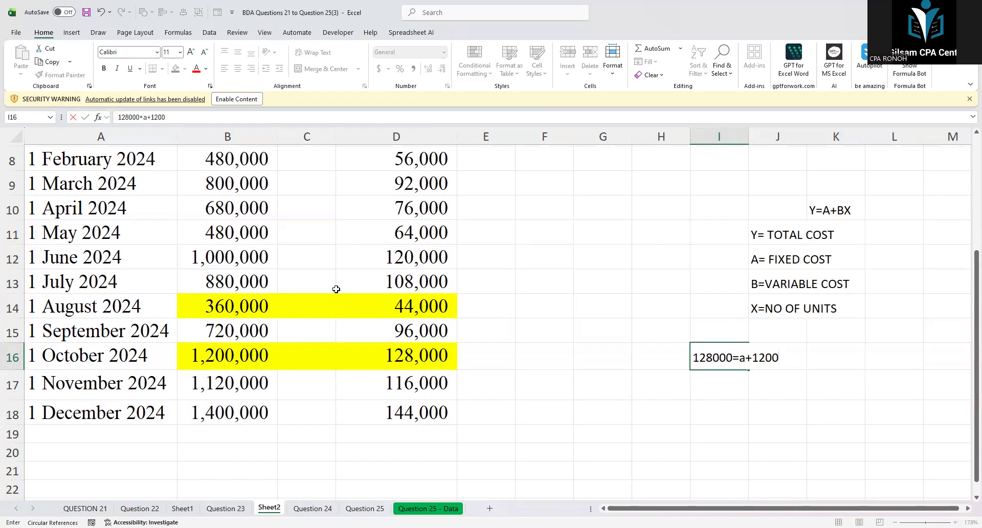
type("x")
left_click(527, 390)
Check the unit headings in row 6 above the production costs and the quantities
scroll(432, 296, "up", 3)
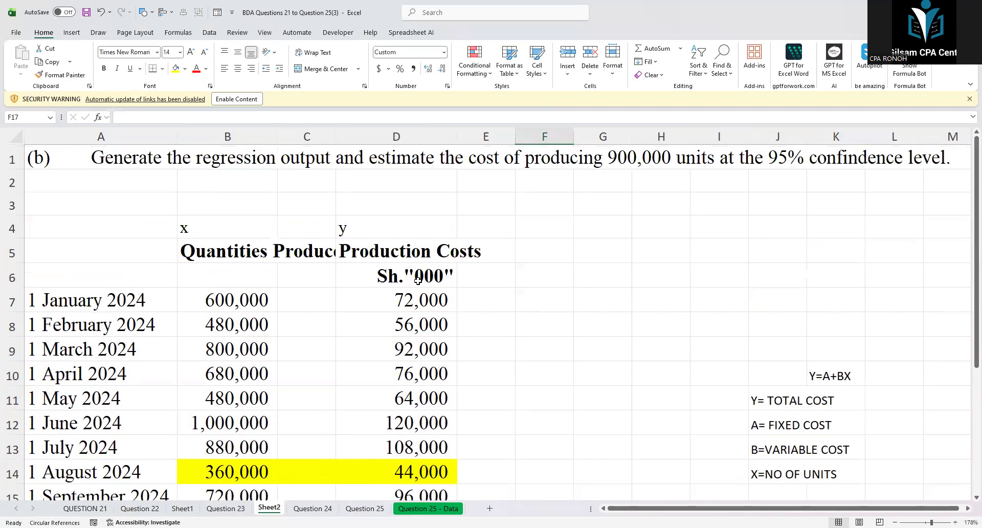
left_click(417, 279)
left_click(212, 273)
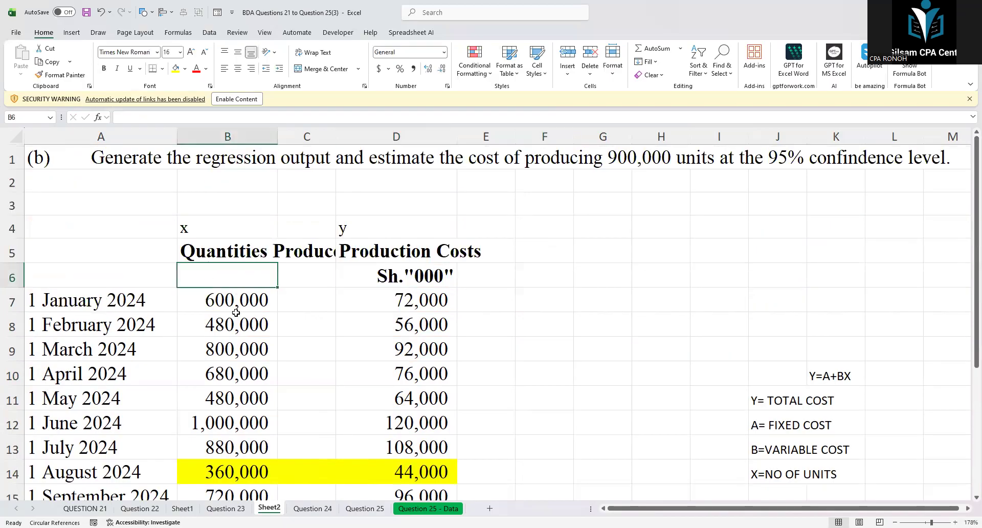
Add the heading "high low method" in cell I8, above the cost equation notes
scroll(742, 450, "down", 2)
scroll(703, 366, "down", 1)
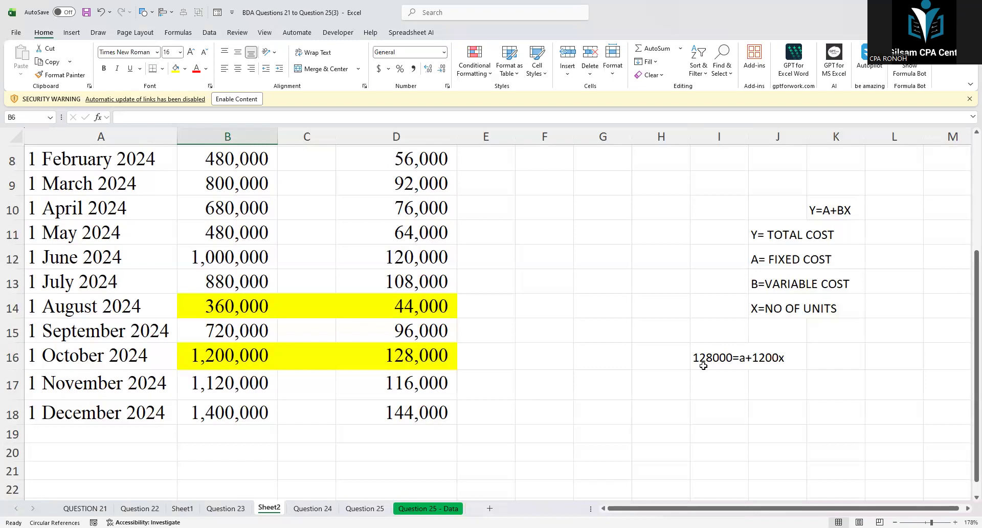
scroll(703, 366, "up", 1)
scroll(594, 332, "up", 1)
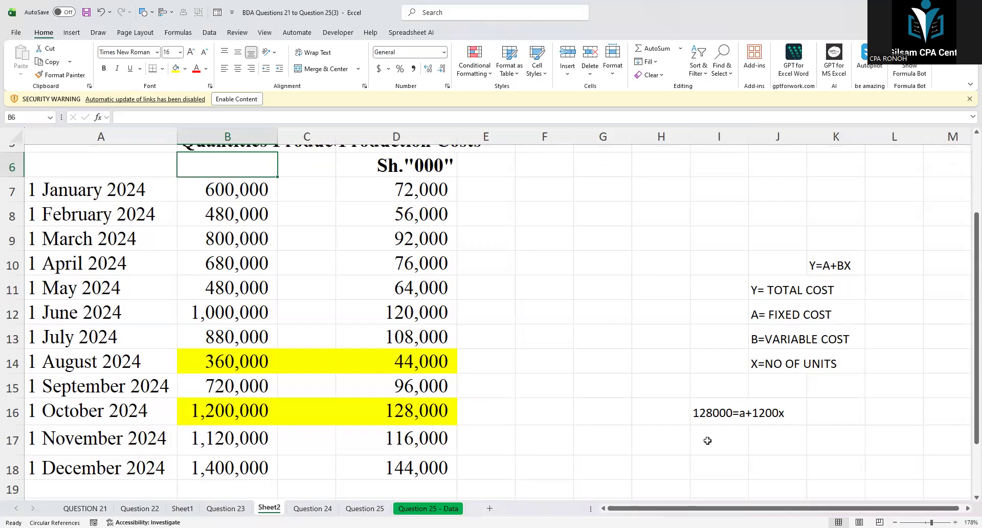
left_click(706, 387)
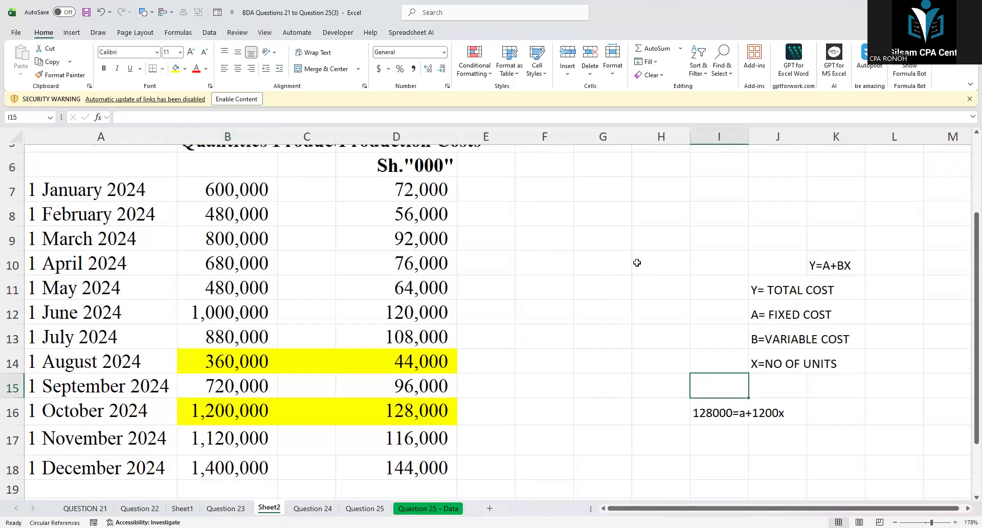
left_click(723, 209)
double_click(724, 209)
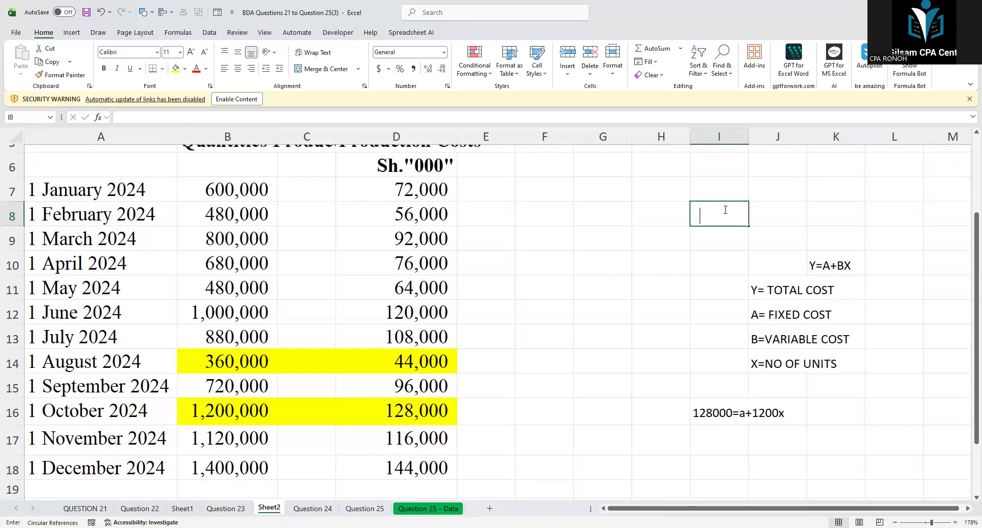
type("high")
type(" low")
type(" me")
type("ttho")
key("BackSpace")
key("BackSpace")
key("BackSpace")
type("hop")
key("BackSpace")
type("d")
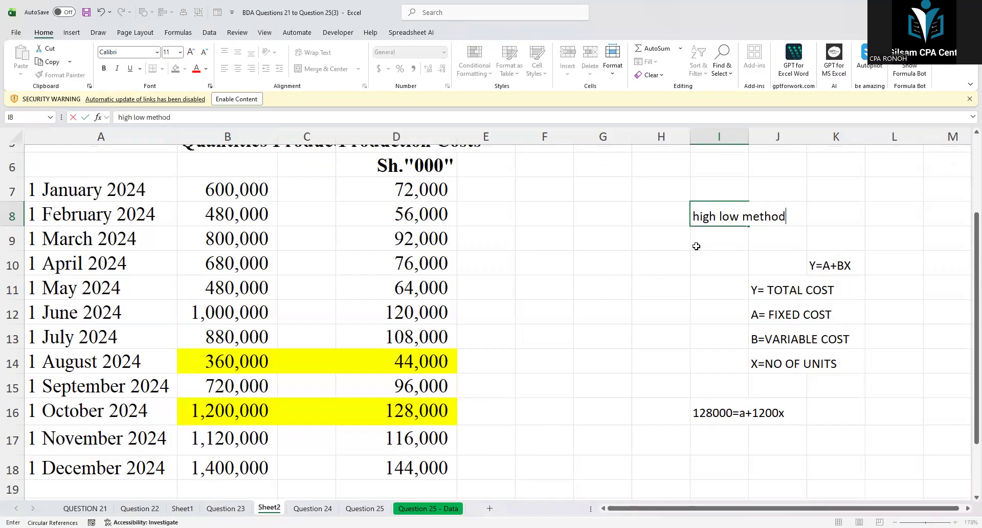
left_click(767, 263)
Remove the yellow highlight from the October 2024 row and highlight the December 2024 quantity and cost, B18:D18, in yellow instead
left_click_drag(409, 177, 423, 460)
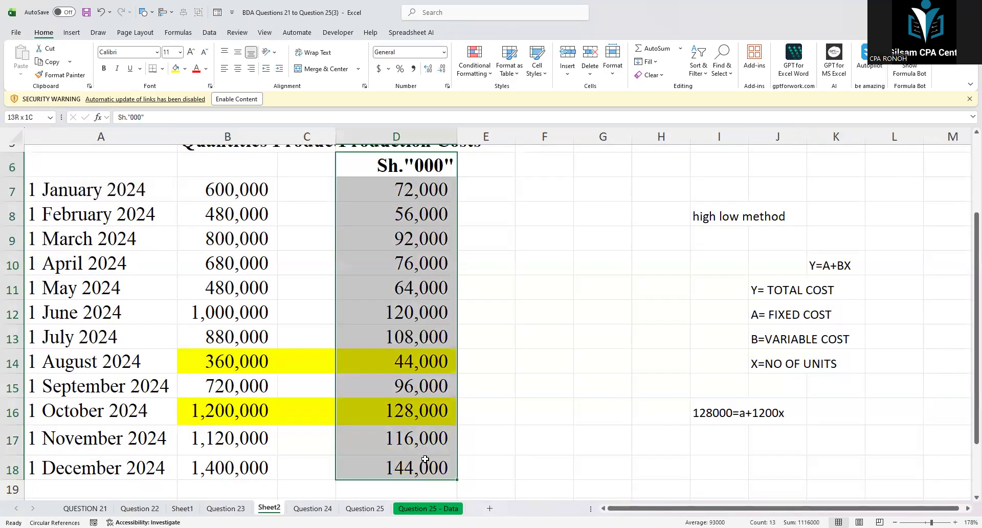
scroll(471, 396, "down", 1)
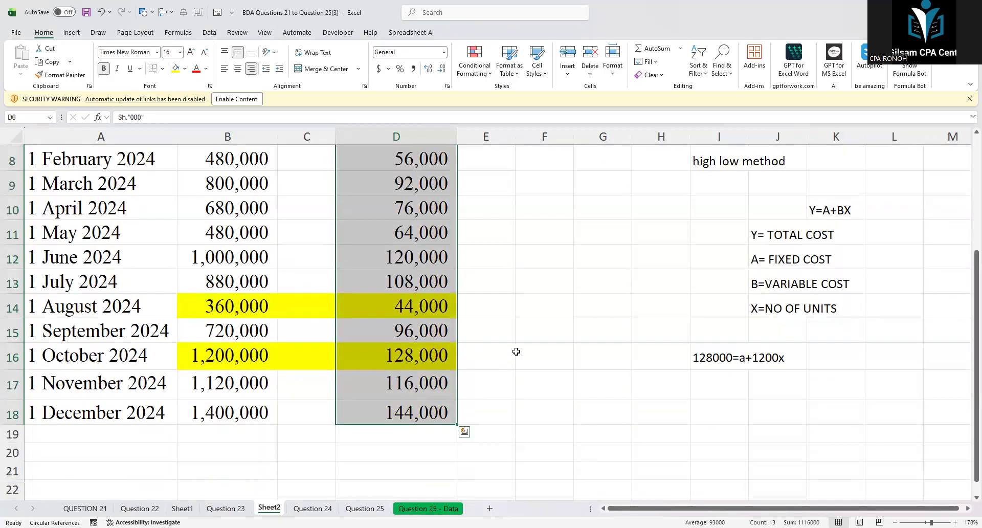
left_click_drag(423, 355, 247, 354)
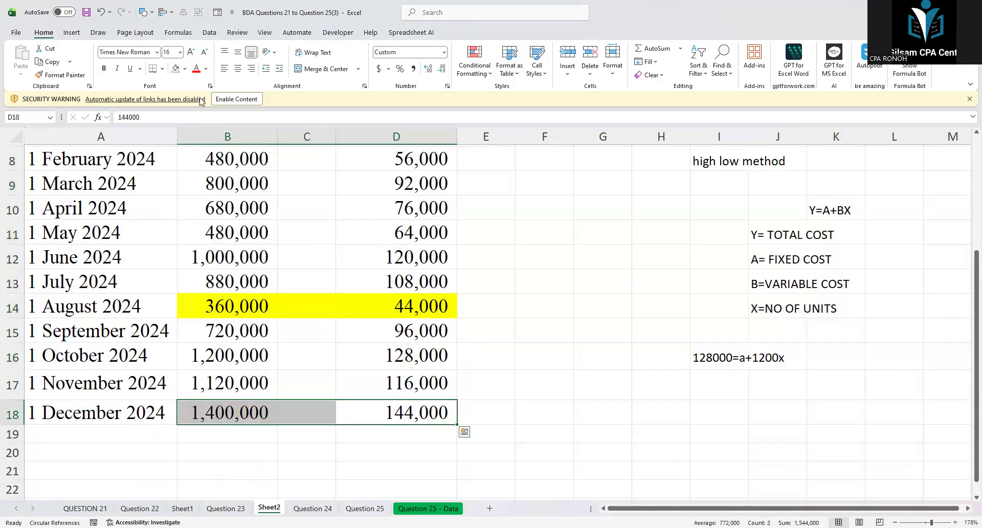
left_click(185, 69)
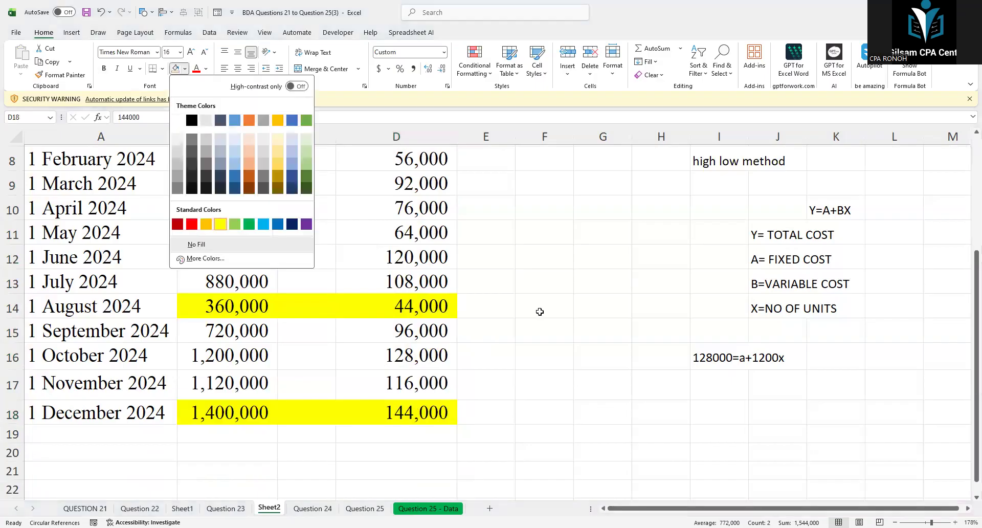
scroll(540, 309, "up", 1)
scroll(586, 313, "down", 1)
Change the high-point equation in I16 to the December figures, 144000=a+1400x
left_click(692, 352)
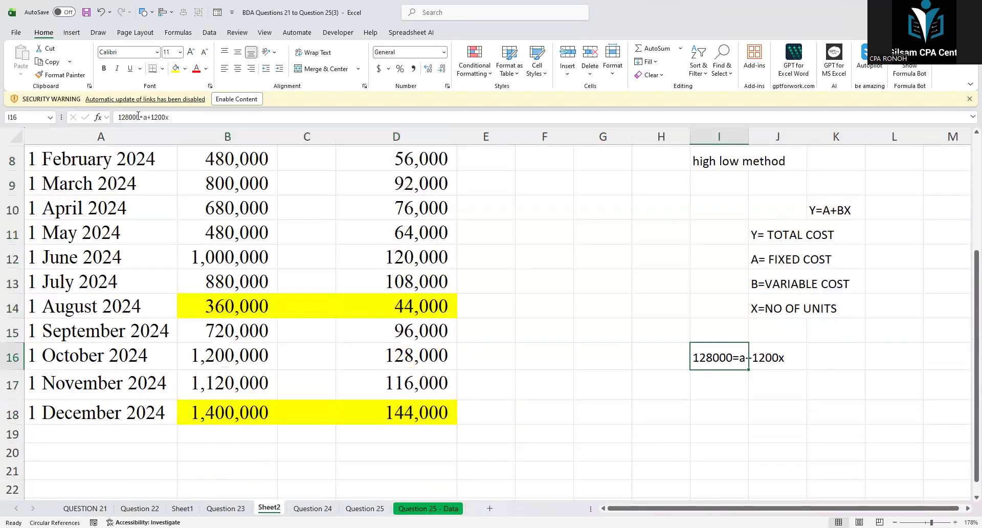
double_click(136, 114)
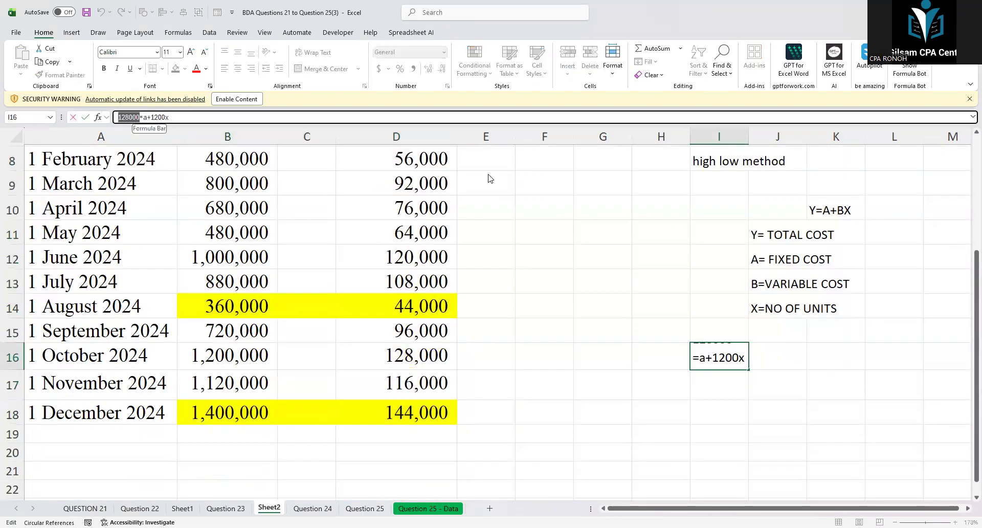
type("144")
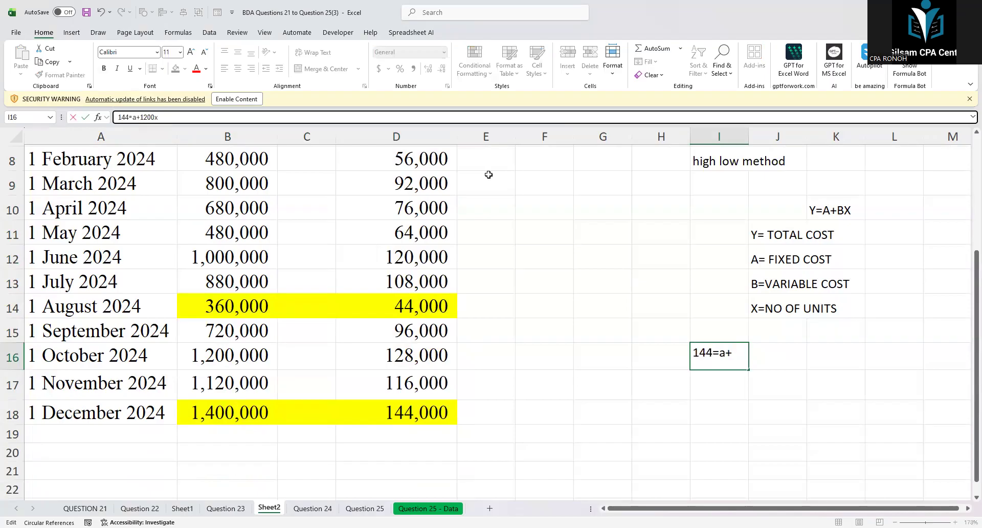
type("000")
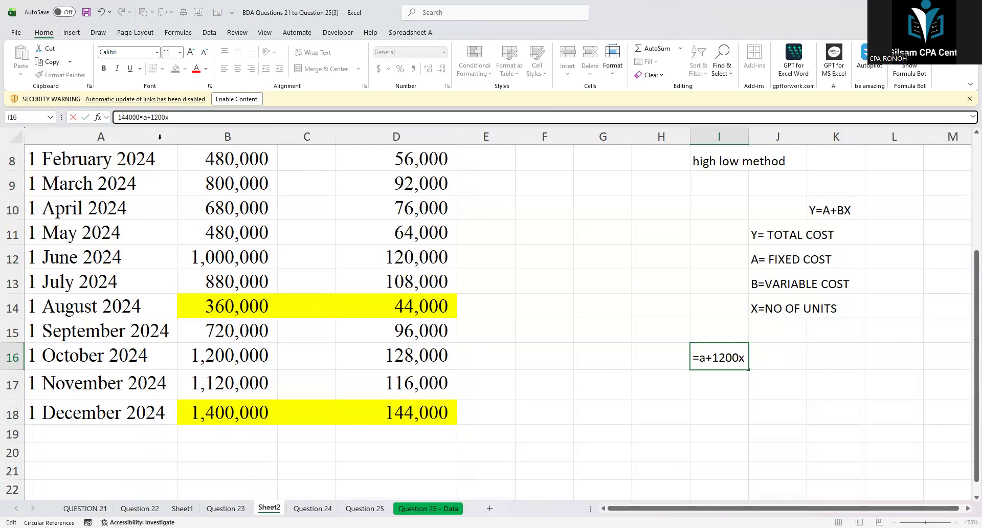
type("4")
left_click(757, 389)
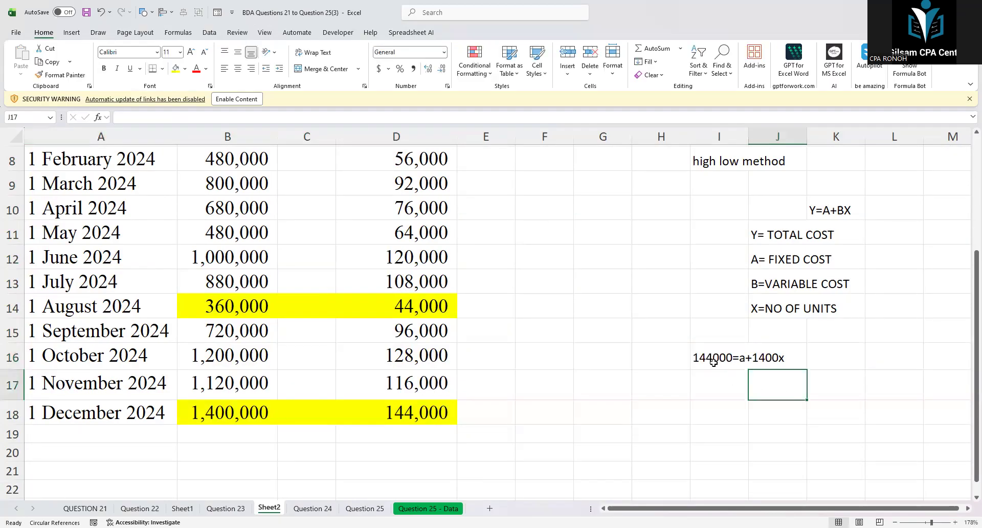
Write the August cost equation 44000=a+360x as text in cell I17
left_click(716, 392)
type("440")
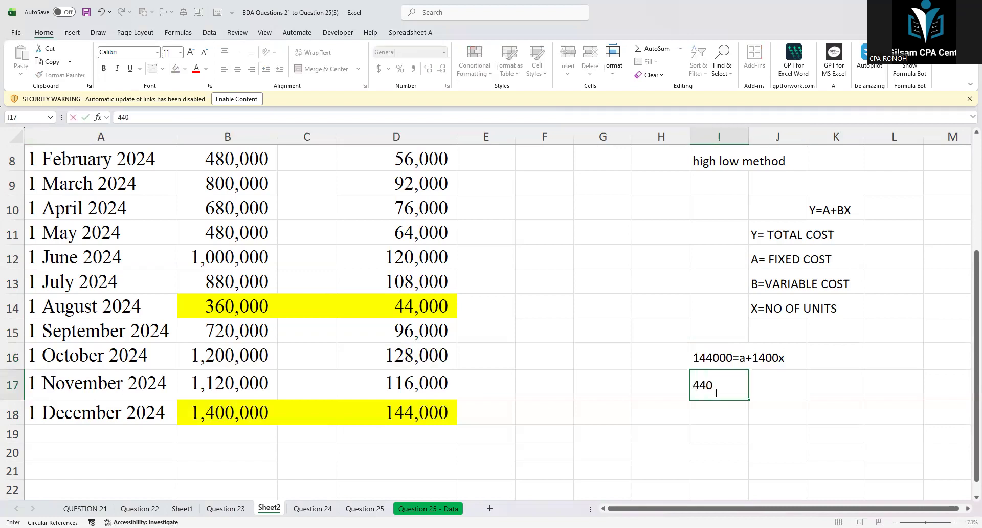
type("00=a+360x")
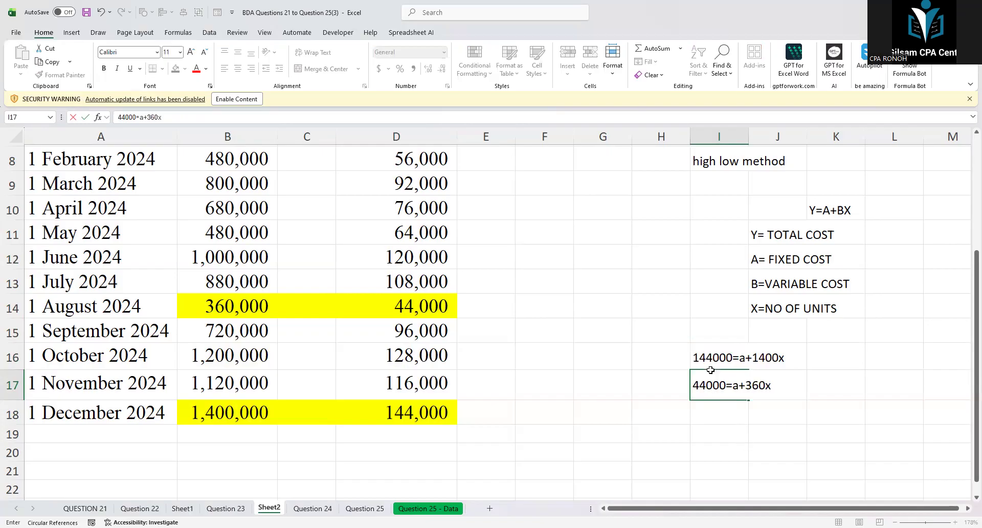
key("Return")
left_click_drag(697, 358, 711, 385)
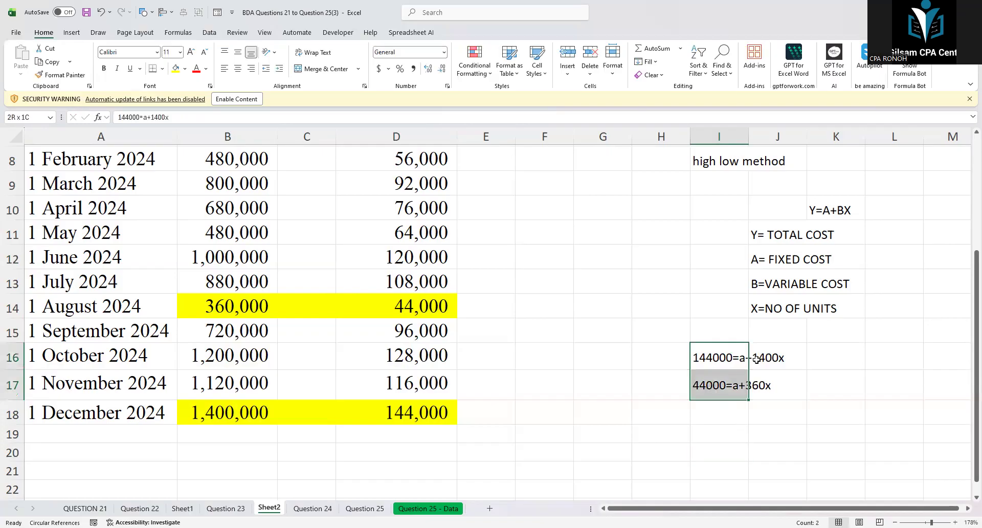
left_click(716, 421)
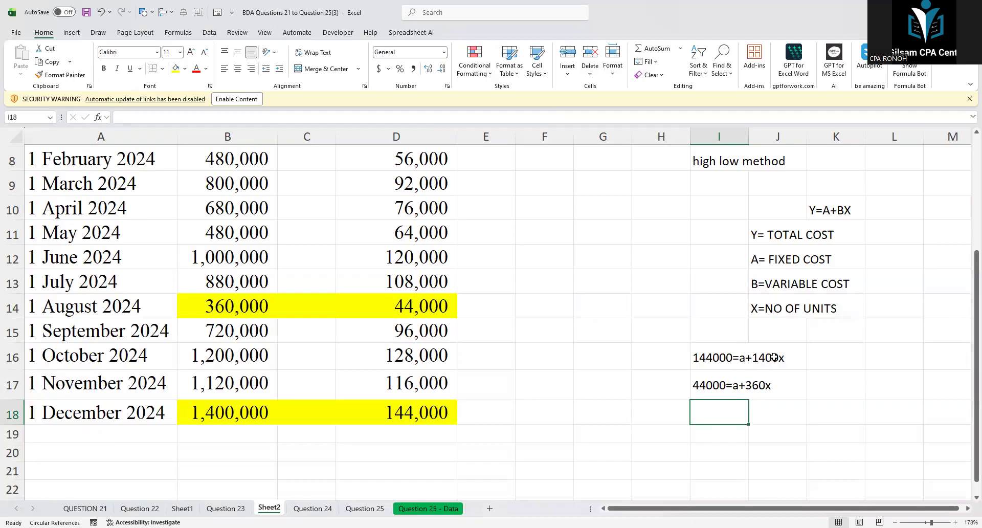
left_click(771, 433)
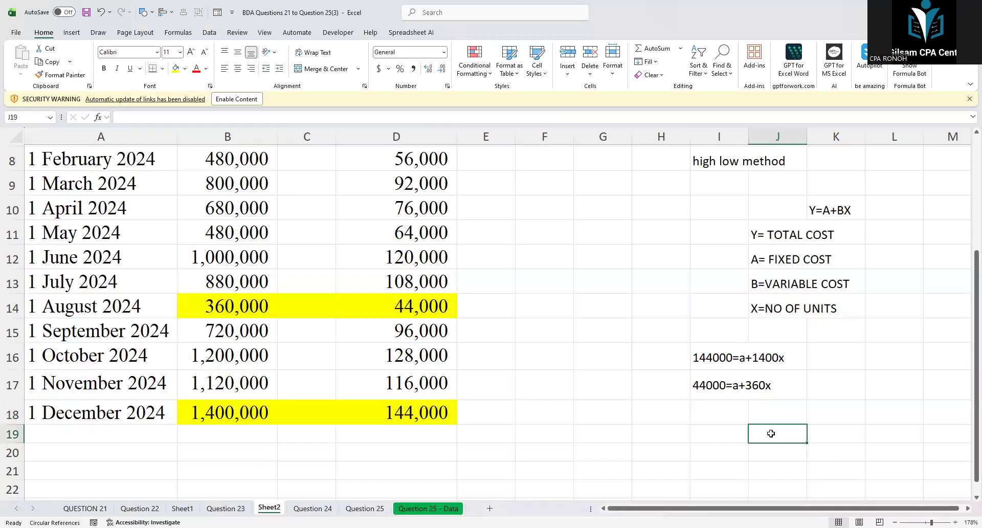
type("=1400")
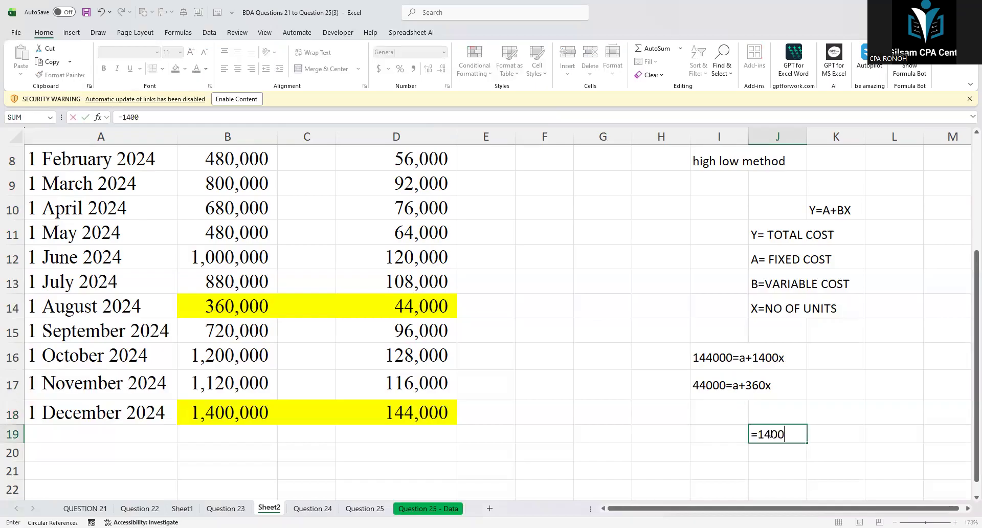
type("-360")
key("Return")
left_click(771, 434)
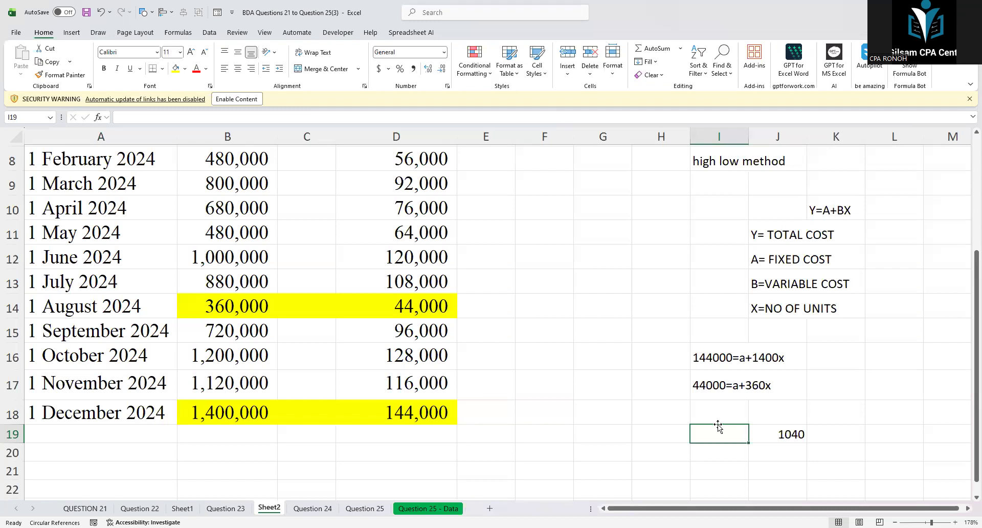
type("=")
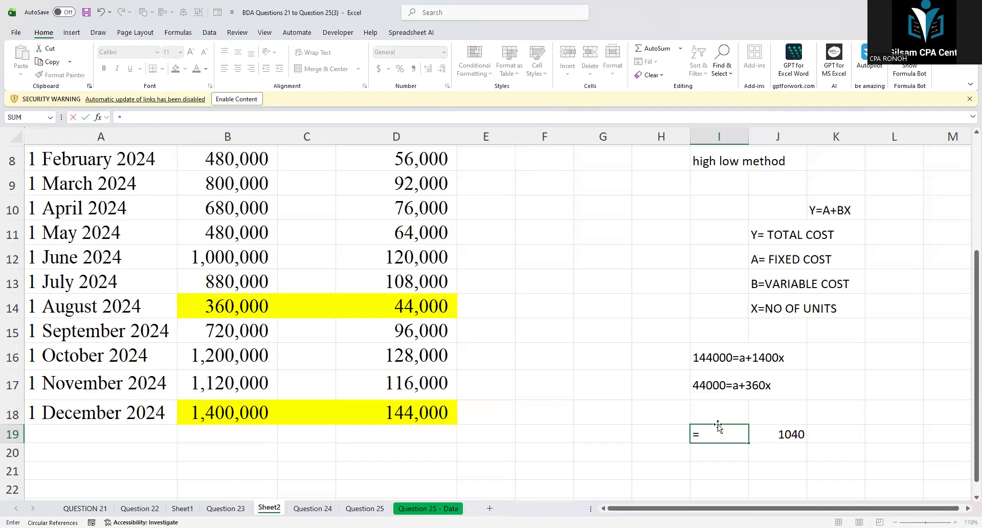
type("144000-44000")
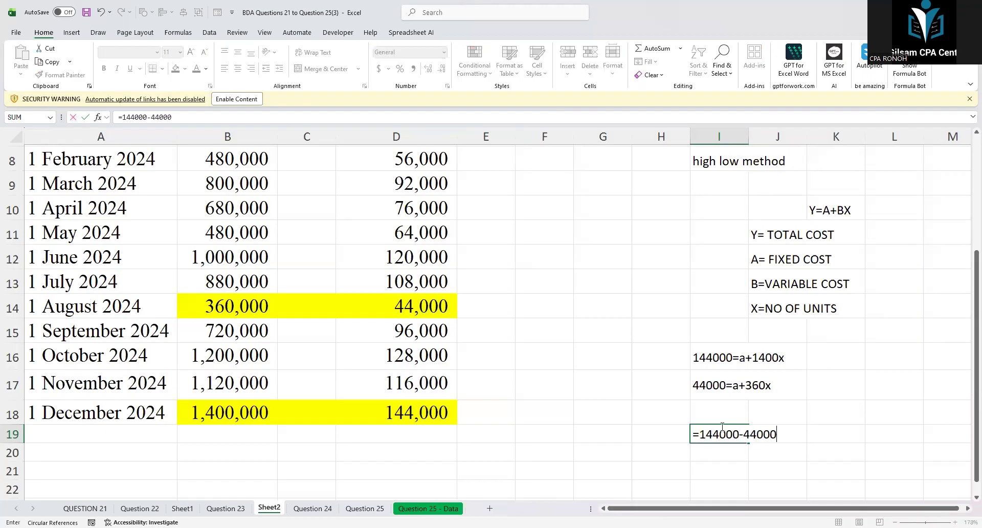
key("Return")
left_click(704, 436)
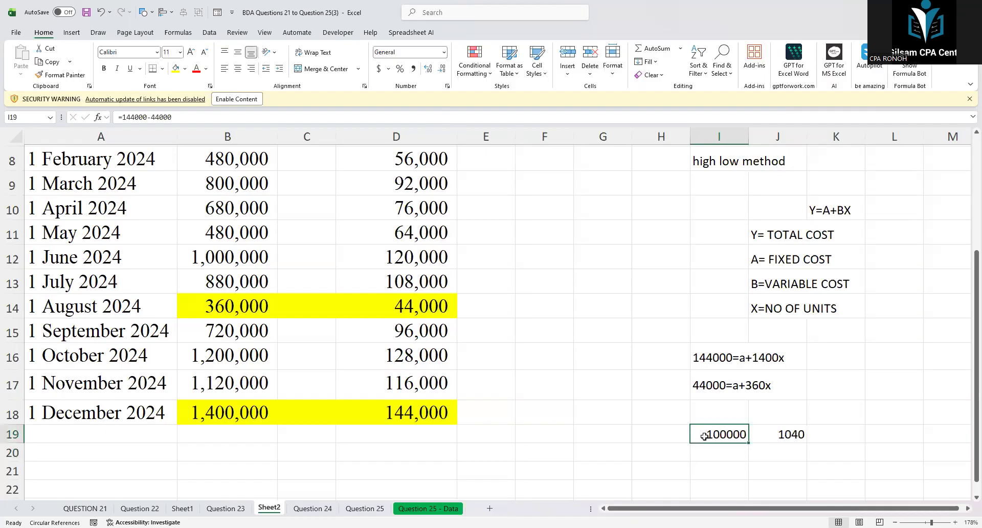
left_click(787, 434)
Calculate the variable cost in I21 by dividing the cost difference by the unit difference, =I19/J19
left_click(726, 472)
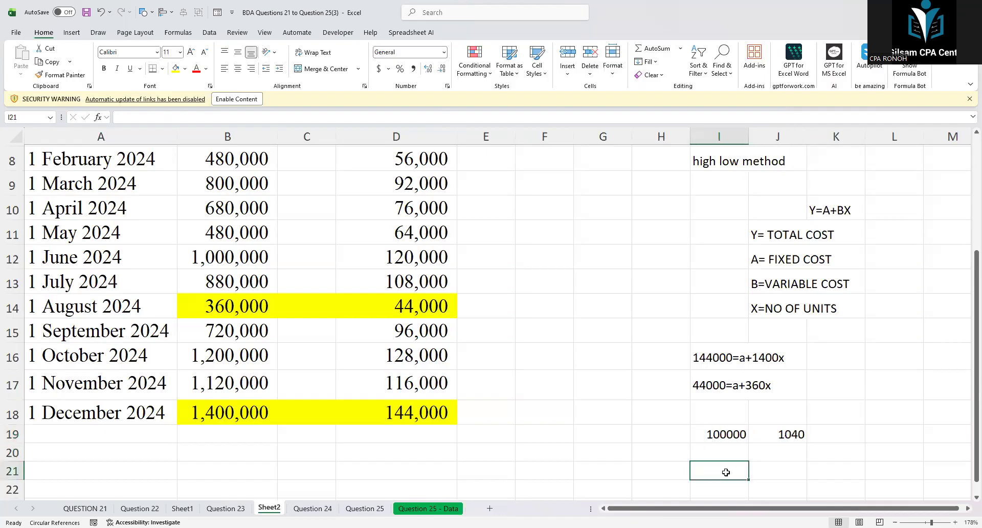
type("=")
left_click(721, 432)
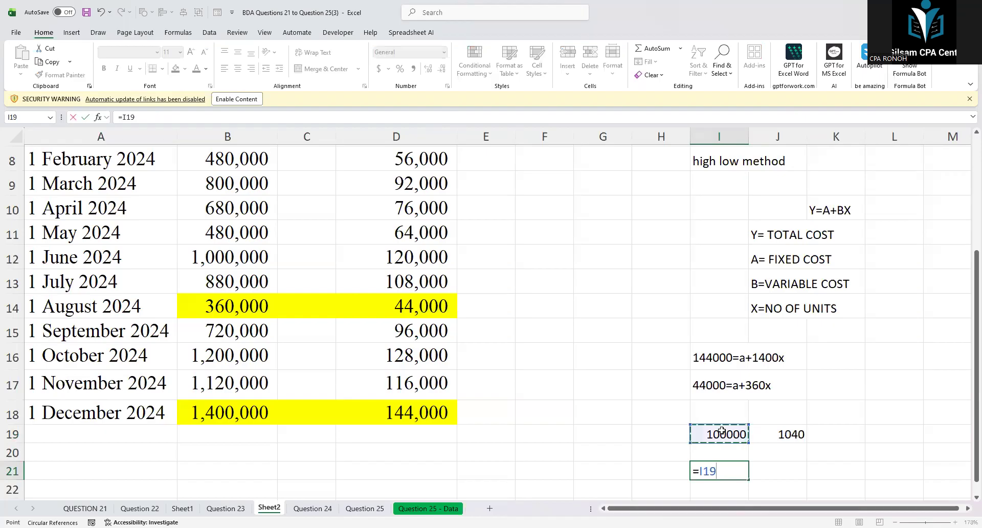
type("/")
left_click(783, 435)
key("Return")
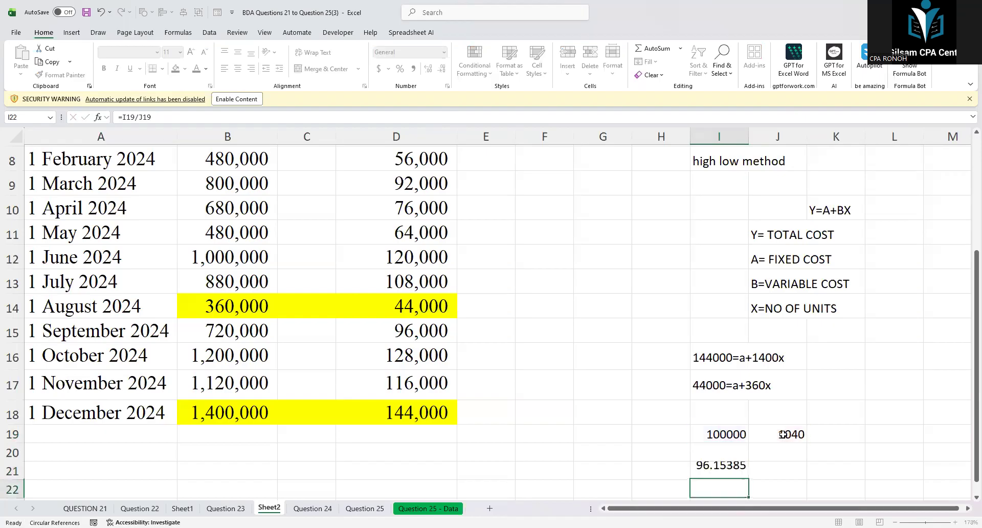
left_click(705, 471)
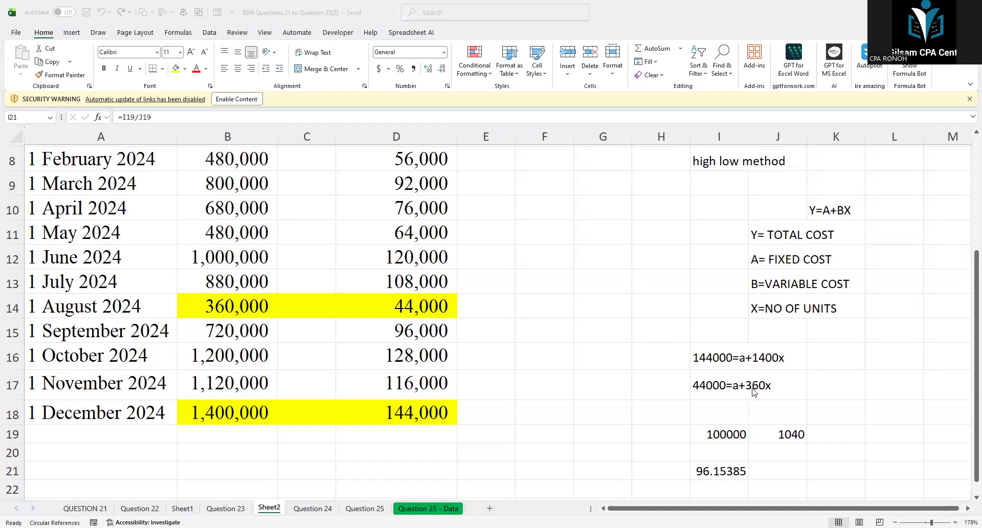
Replace the x with b in both cost equations, making them 144000=a+1400b in I16 and 44000=a+360b in I17
left_click(722, 363)
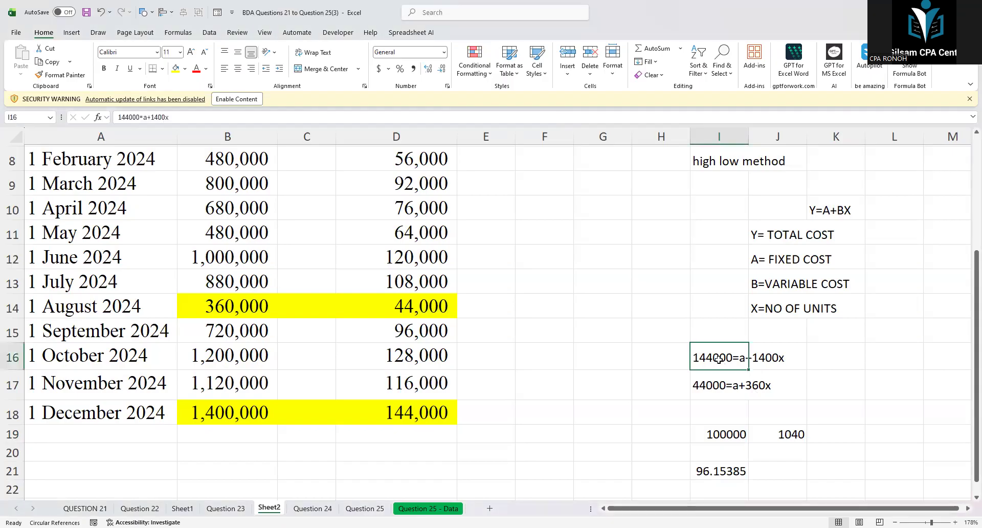
left_click(189, 116)
key("BackSpace")
type("b")
left_click(708, 386)
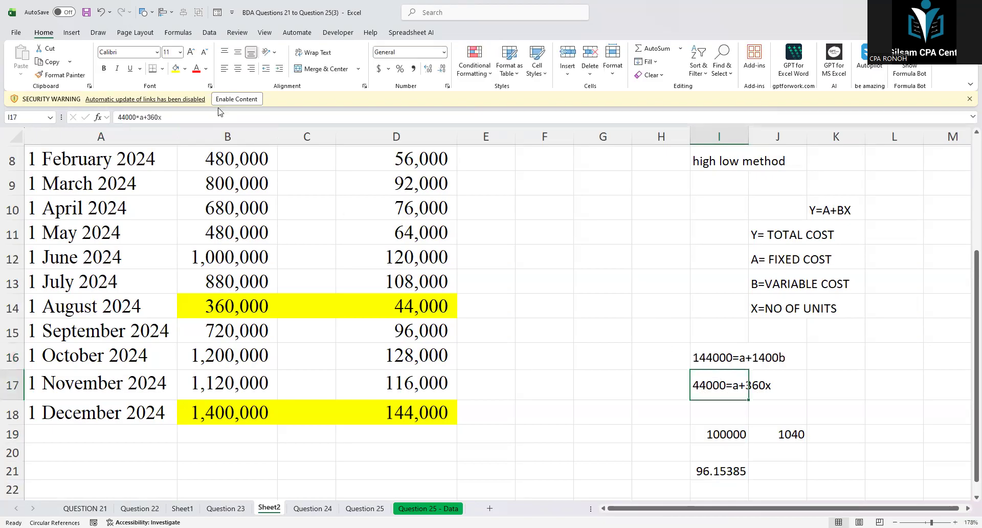
left_click(201, 115)
key("BackSpace")
type("b")
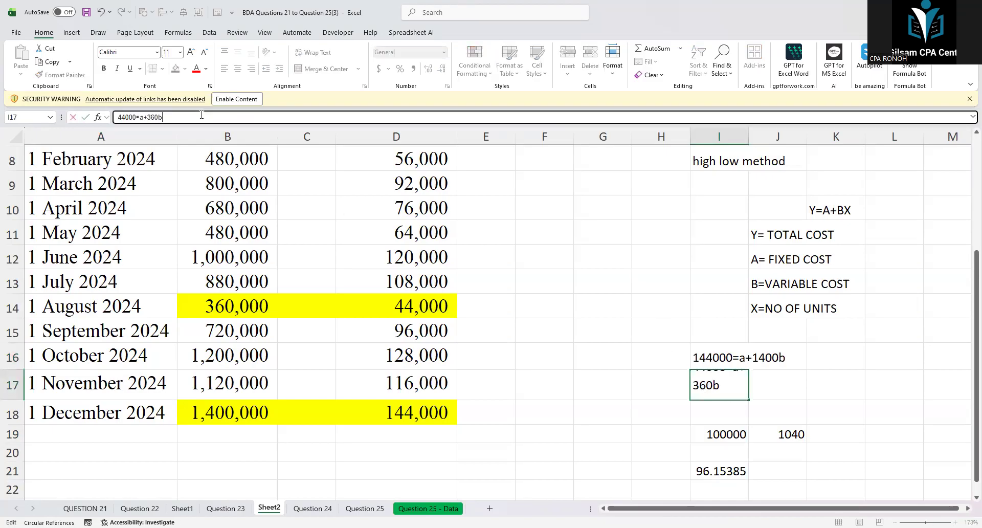
left_click(780, 470)
Label the variable cost result by entering "b=" in cell H21
left_click(664, 467)
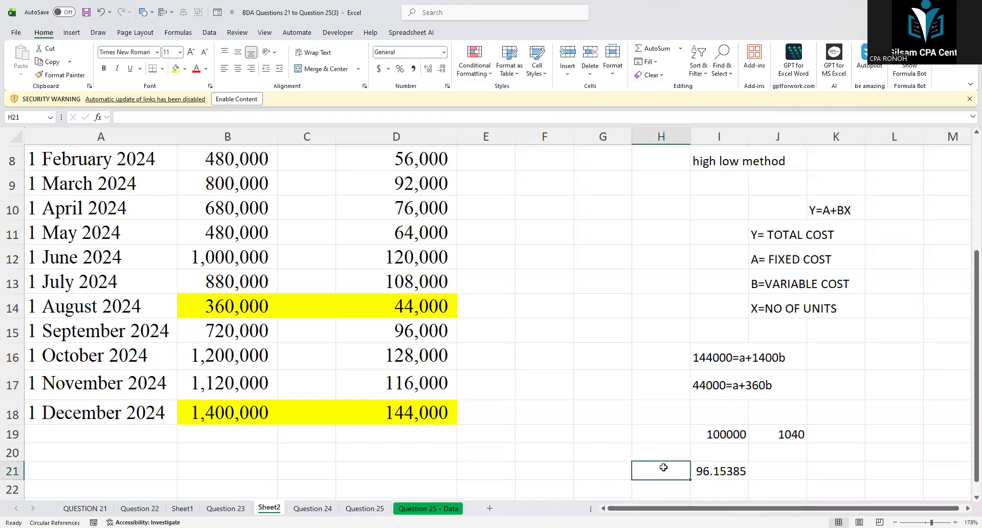
type("b=")
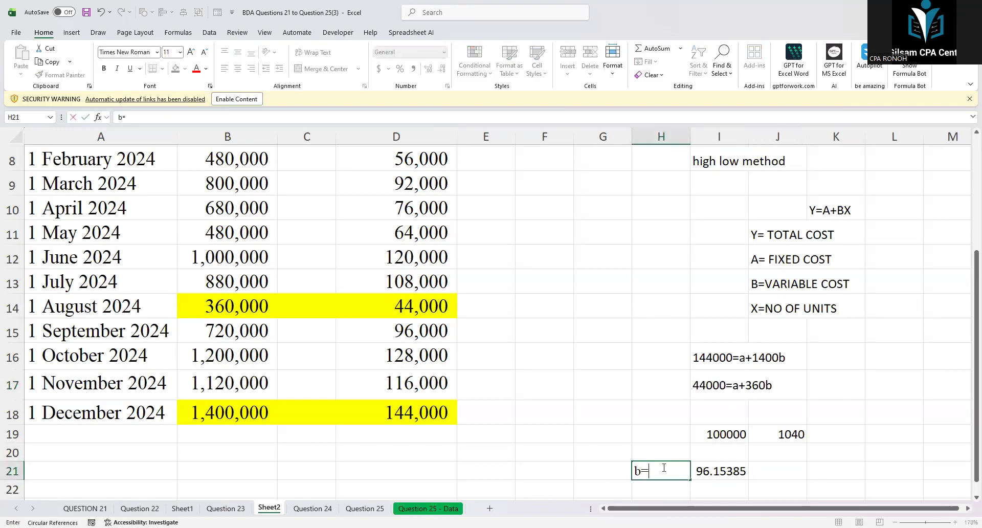
key("ctrl+Return")
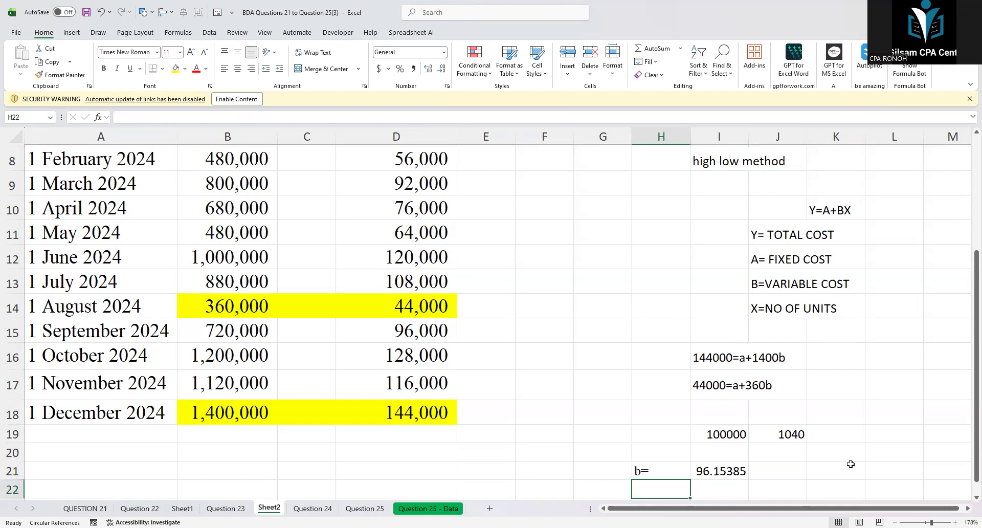
key("Right")
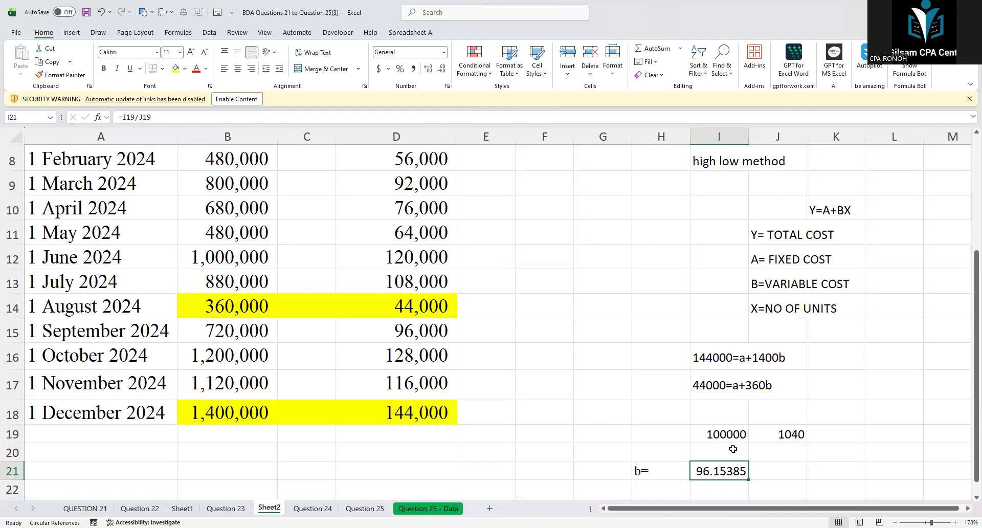
Write the cost equation with the variable cost substituted, 144000=a+1400*96.15, in cell H24
scroll(731, 447, "down", 1)
left_click(656, 400)
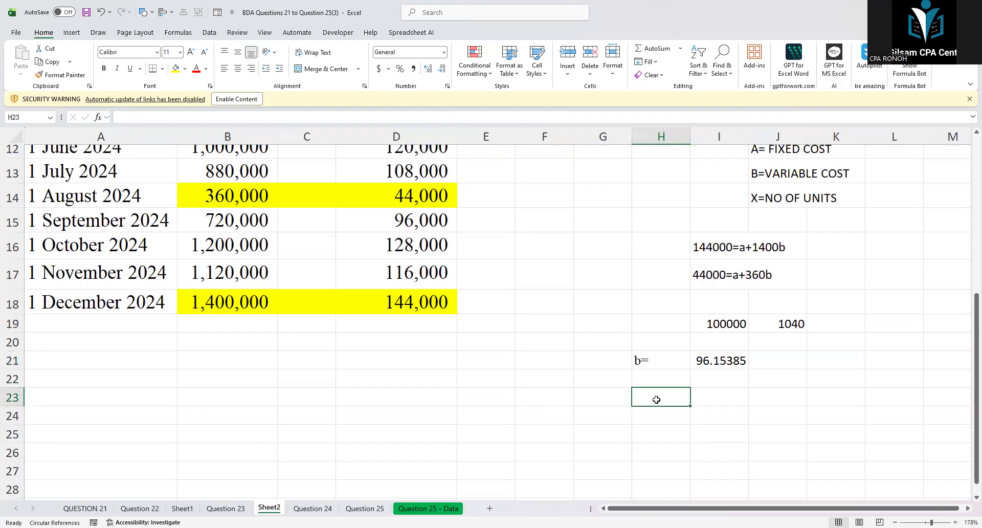
left_click_drag(703, 245, 782, 275)
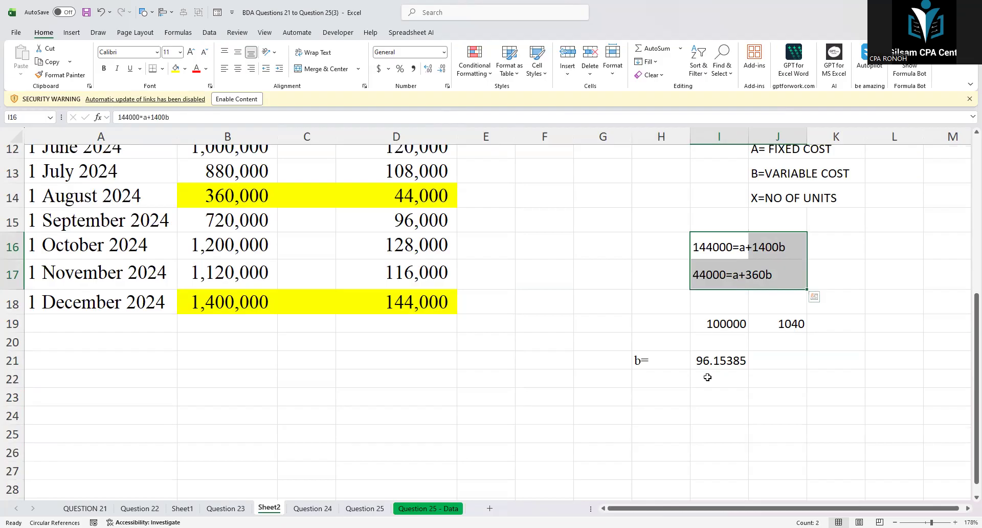
left_click(650, 399)
left_click(650, 407)
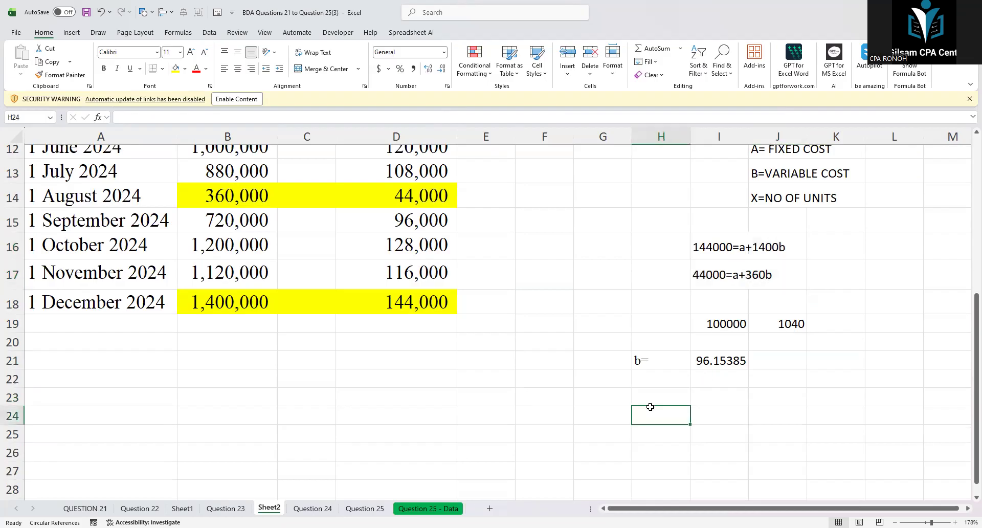
type("14400")
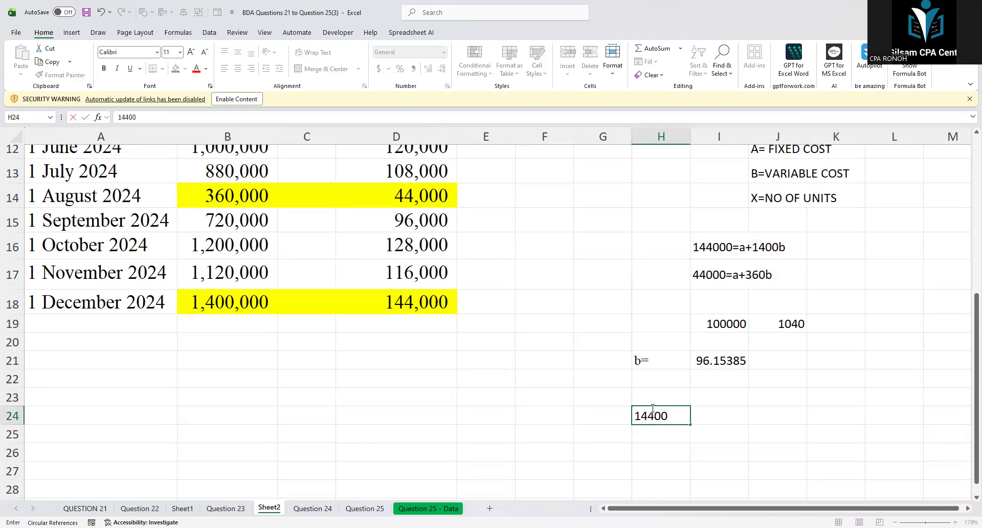
type("0=a+1400*96.15")
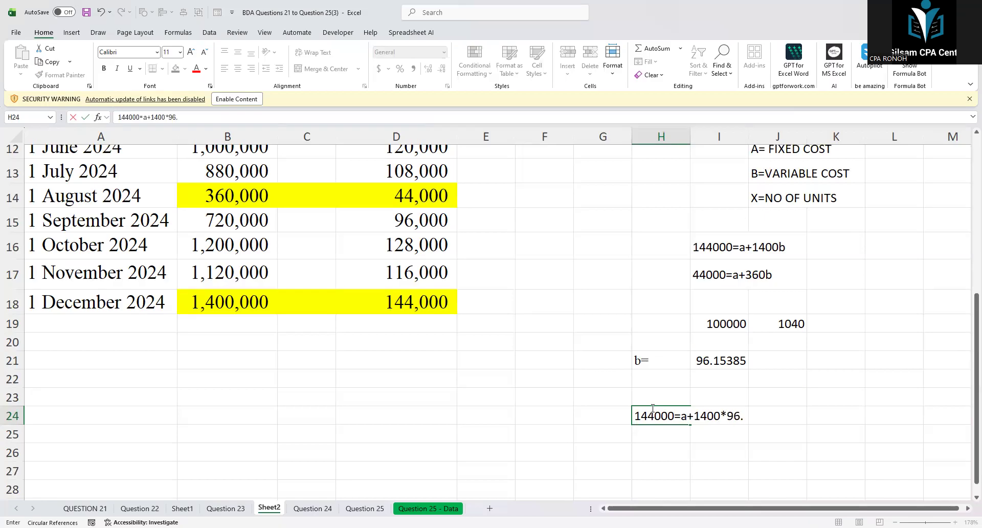
left_click(658, 454)
Calculate the total variable cost in I26 with =1400*96.15
left_click(696, 449)
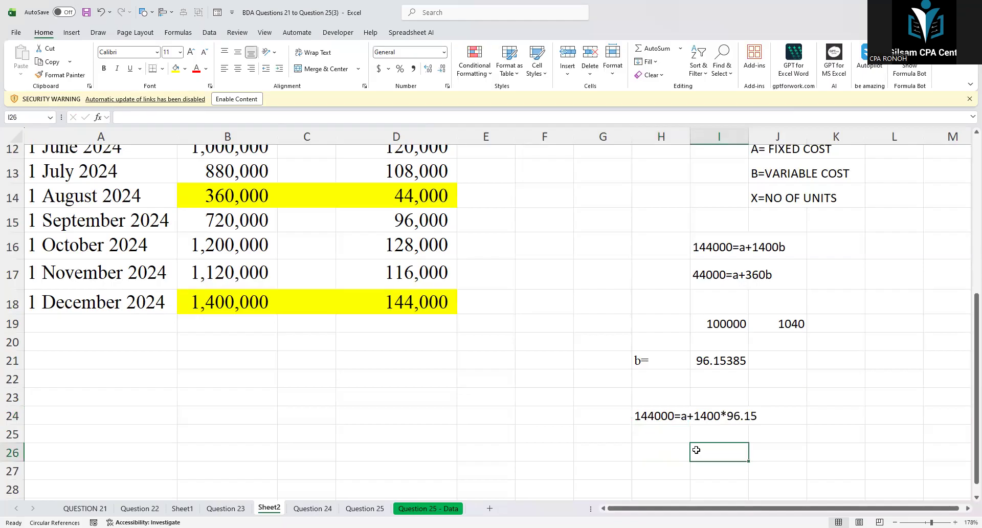
type("=1400*6")
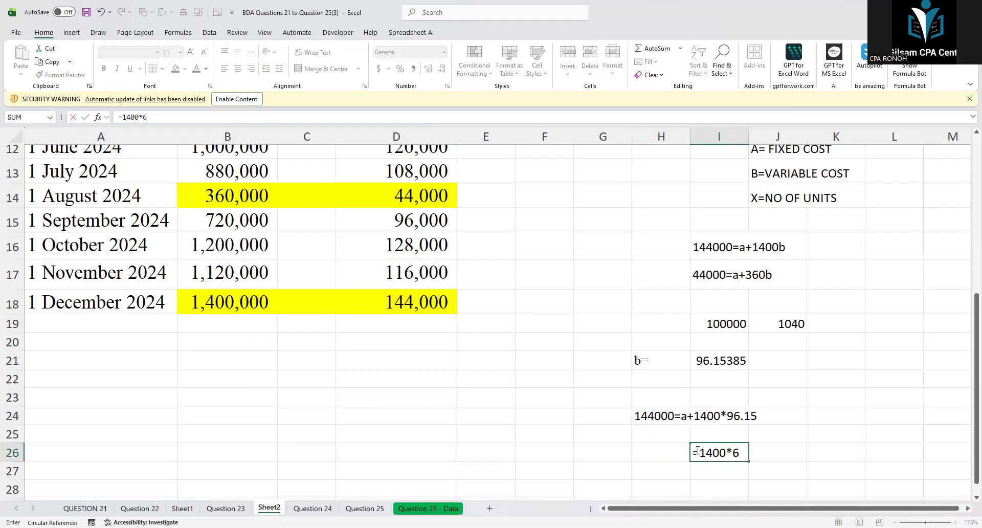
key("BackSpace")
type("96.15")
key("Return")
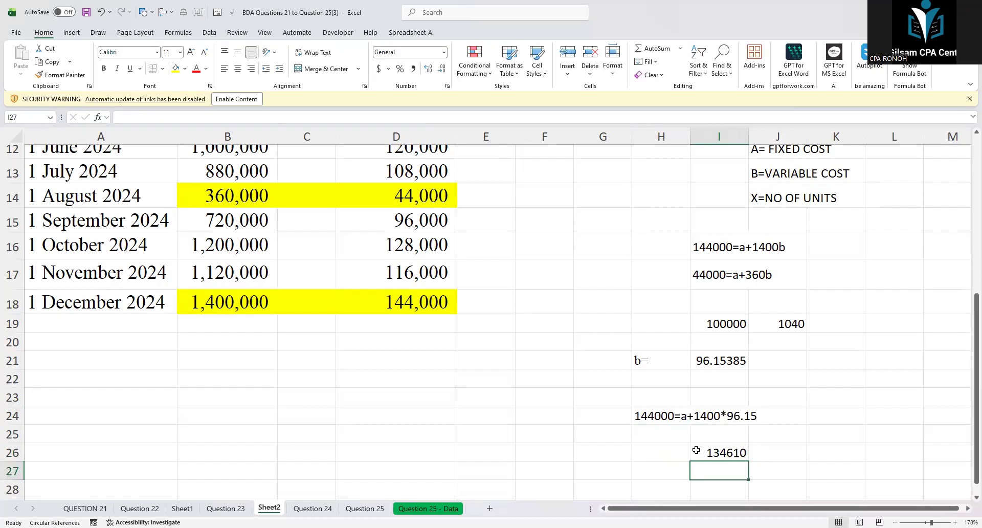
Enter 1440000 in H26 and divide it by the total variable cost in H27 with =H26/I26
left_click(652, 413)
left_click(653, 446)
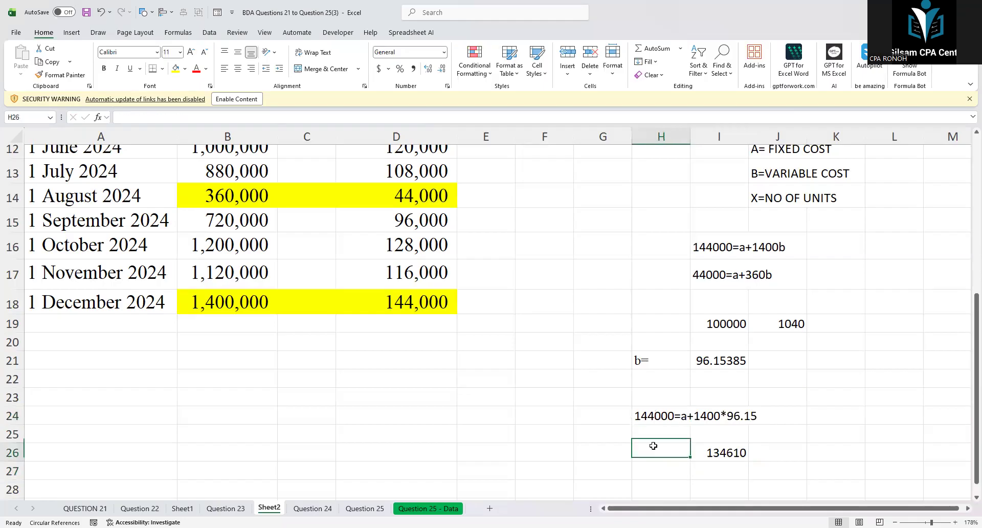
type("1440000")
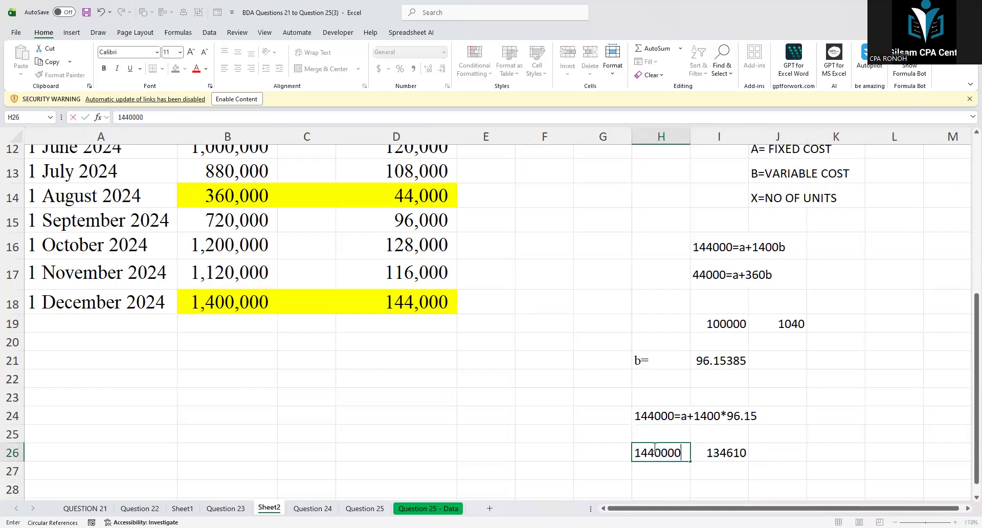
left_click(645, 476)
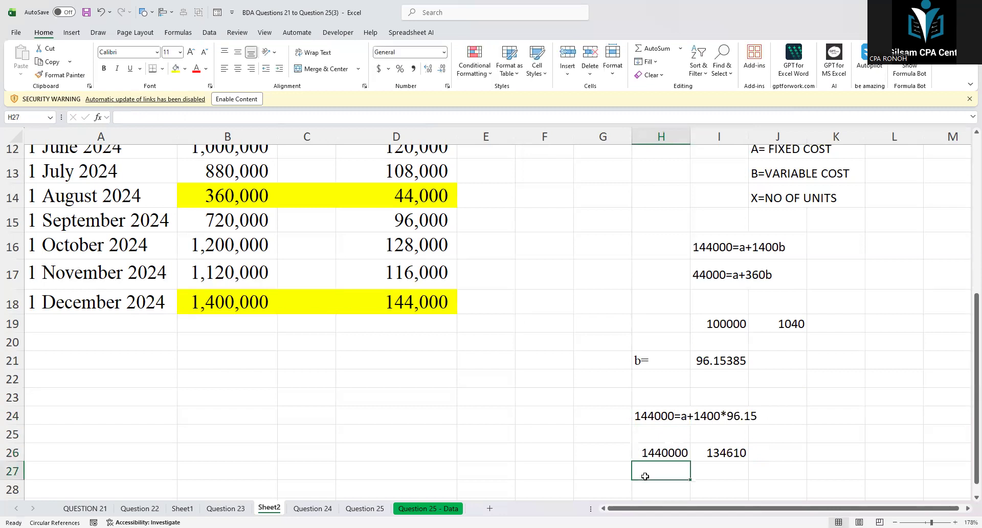
type("=")
left_click(649, 454)
type("/")
left_click(698, 448)
key("Return")
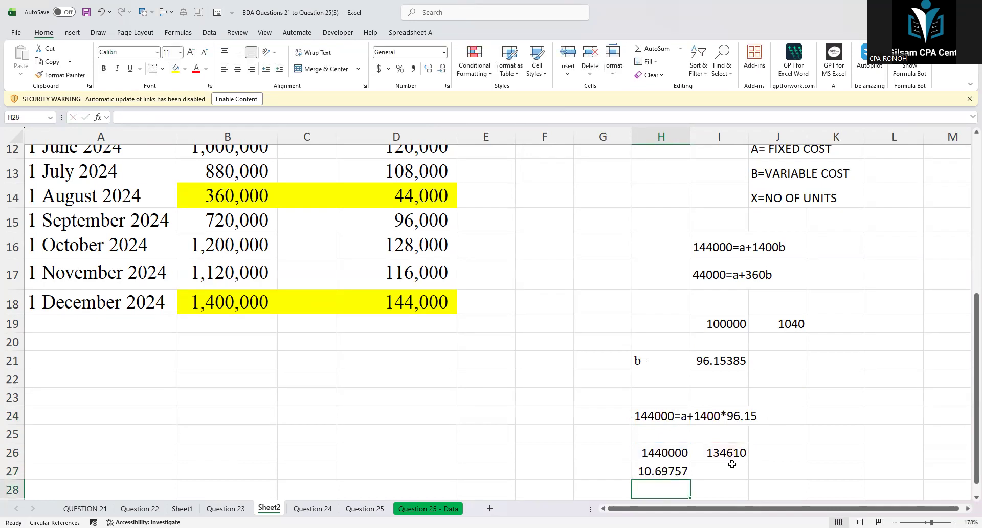
Label the result in H27 as the fixed cost by entering "a" in G27
left_click(662, 471)
left_click(599, 471)
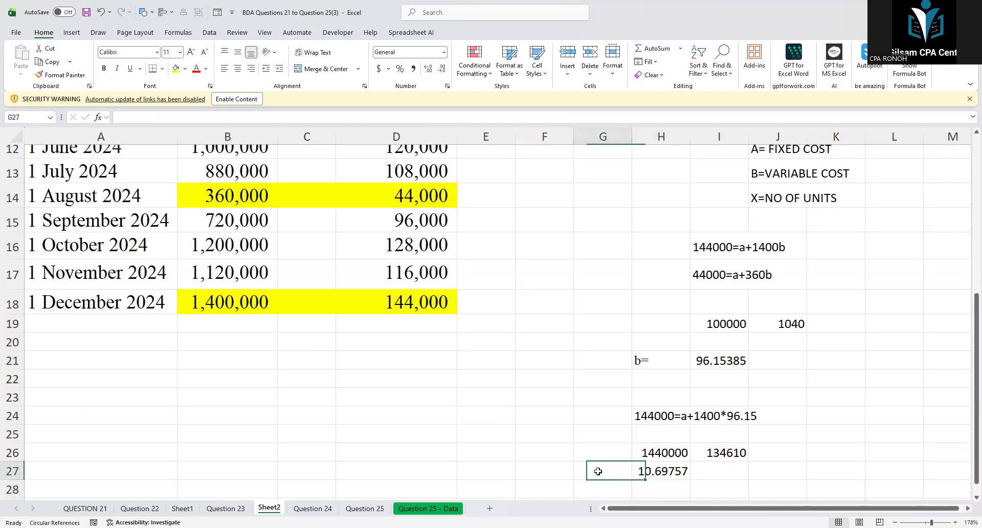
type("a")
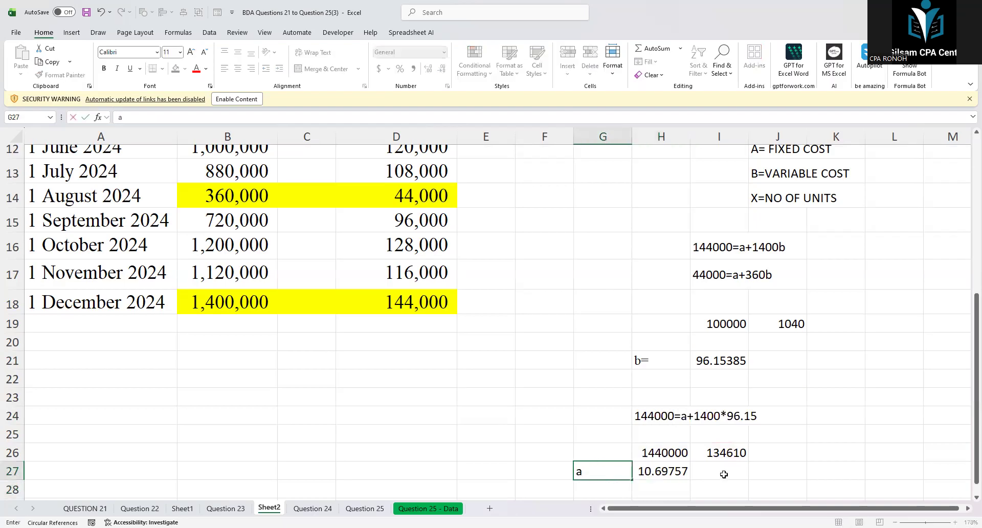
left_click(722, 473)
left_click(641, 470)
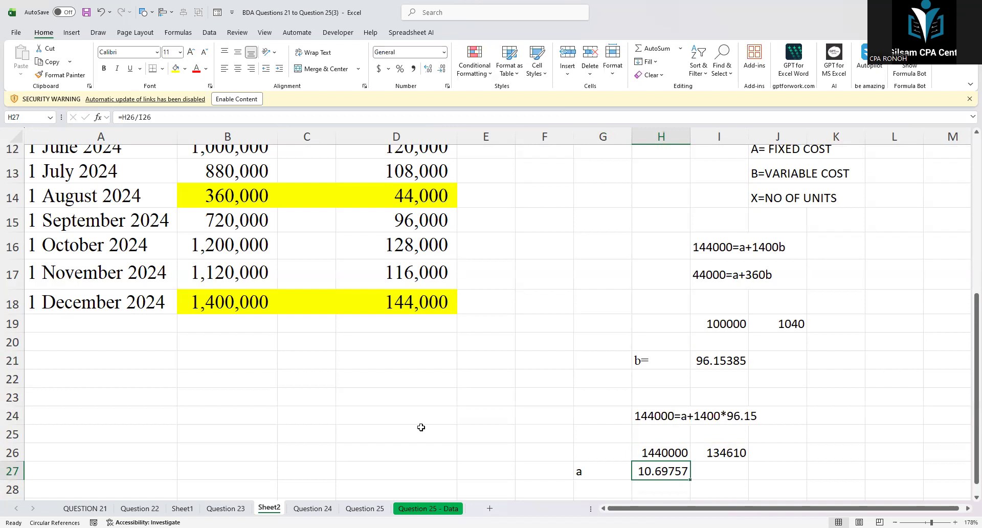
Write the resulting cost equation Y=10.70+96.15X in cell G29
scroll(353, 287, "up", 4)
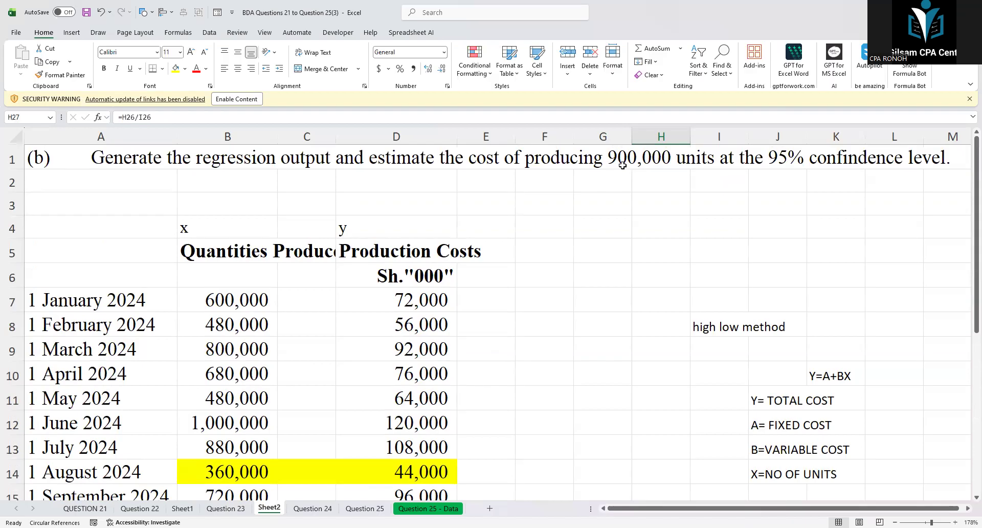
scroll(754, 382, "down", 5)
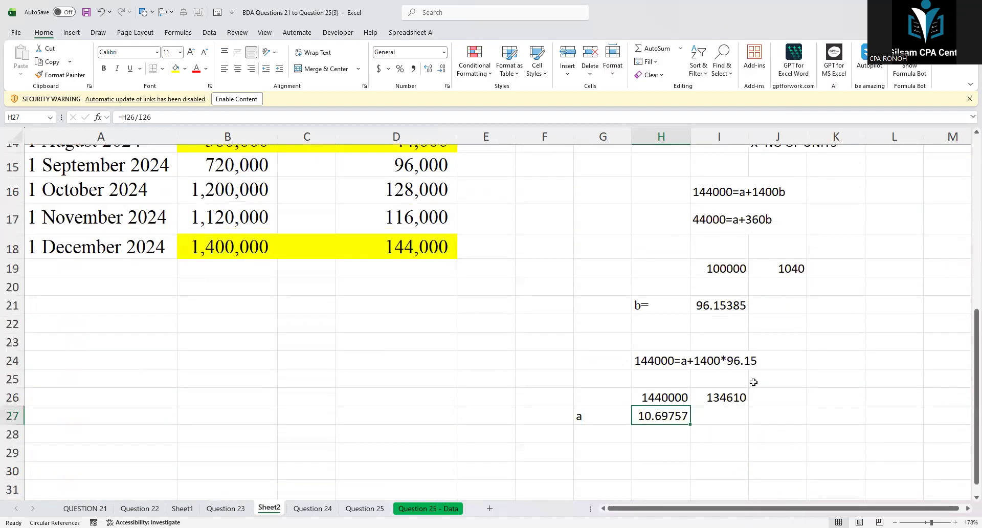
left_click(625, 467)
left_click(617, 457)
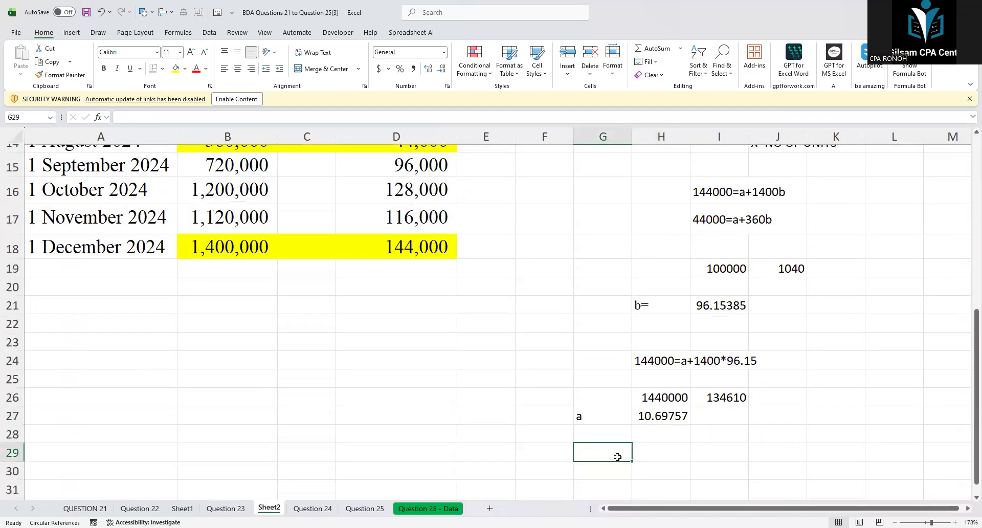
type("Y")
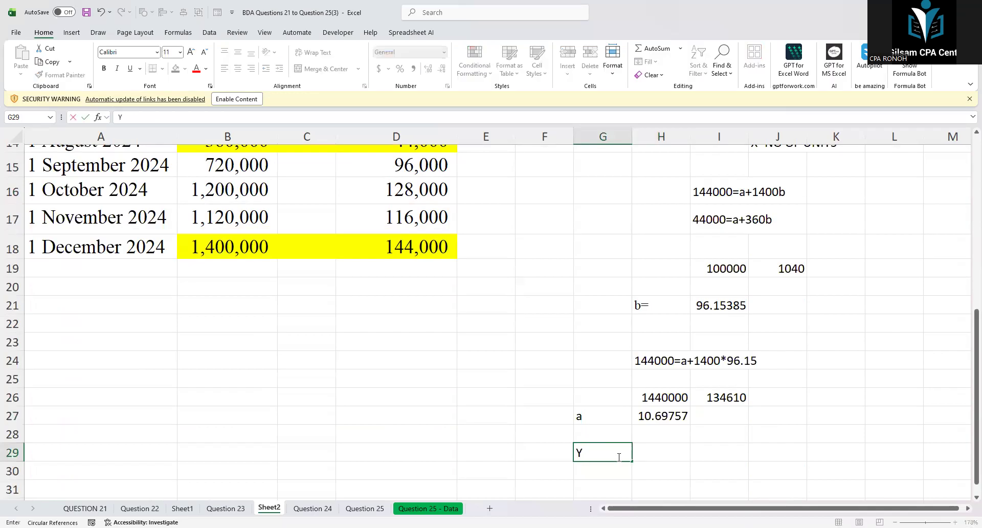
type("=10.70+96.")
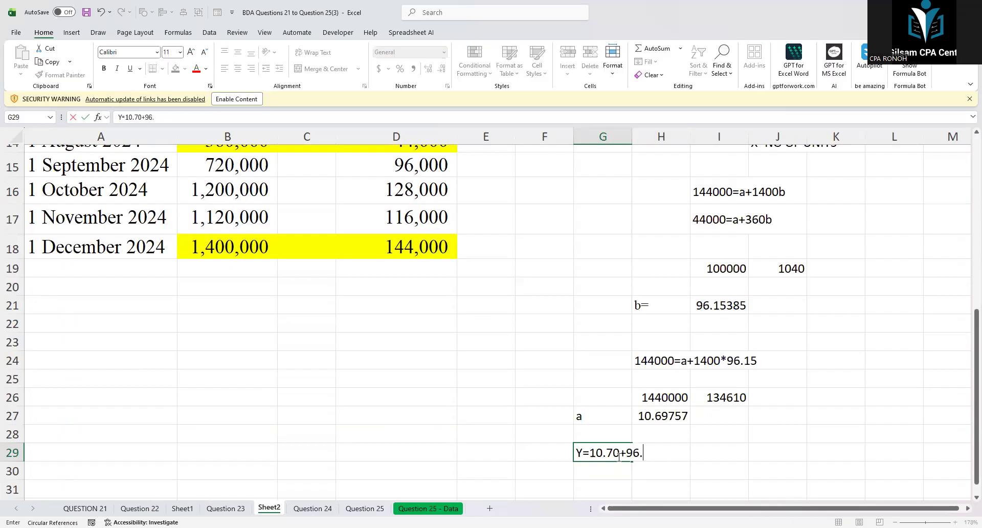
type("15X")
left_click(727, 454)
Highlight the final cost equation across G29:H29 with a yellow fill
left_click_drag(591, 454, 634, 453)
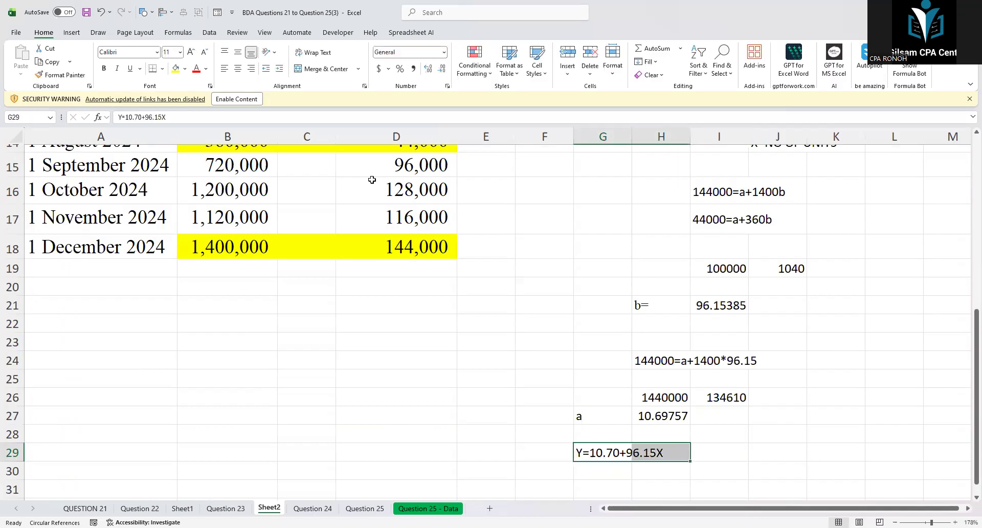
left_click(175, 68)
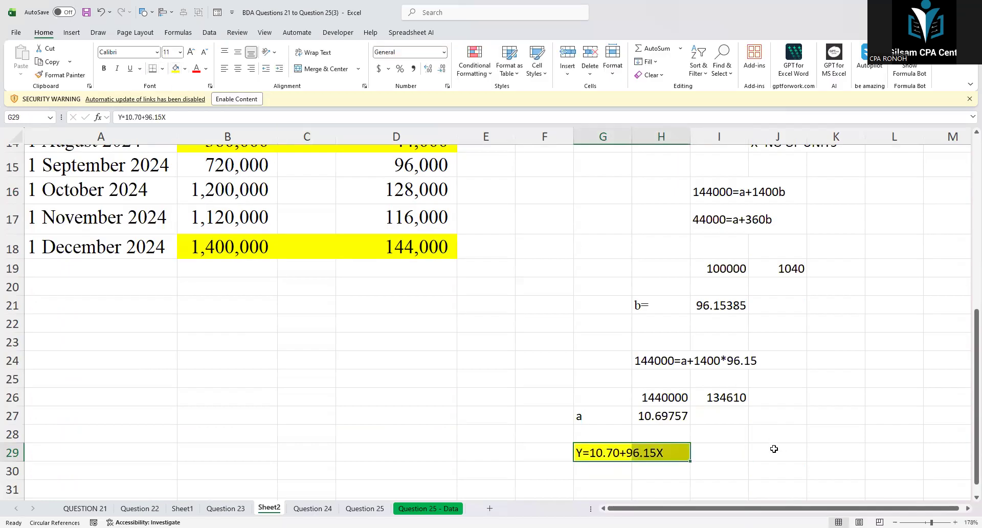
left_click(774, 449)
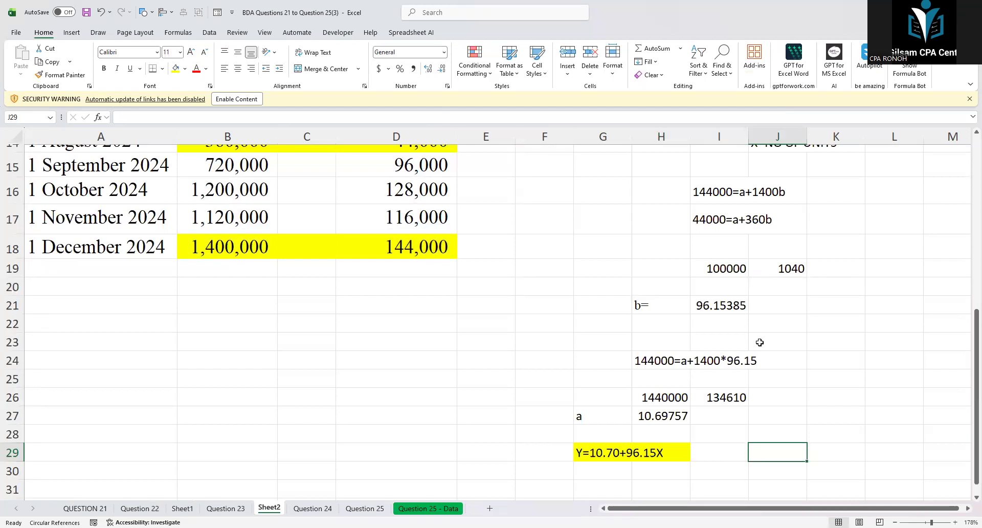
Review the fixed cost formulas and recalculate the total variable cost in K26 with =1400*96.15
left_click(597, 455)
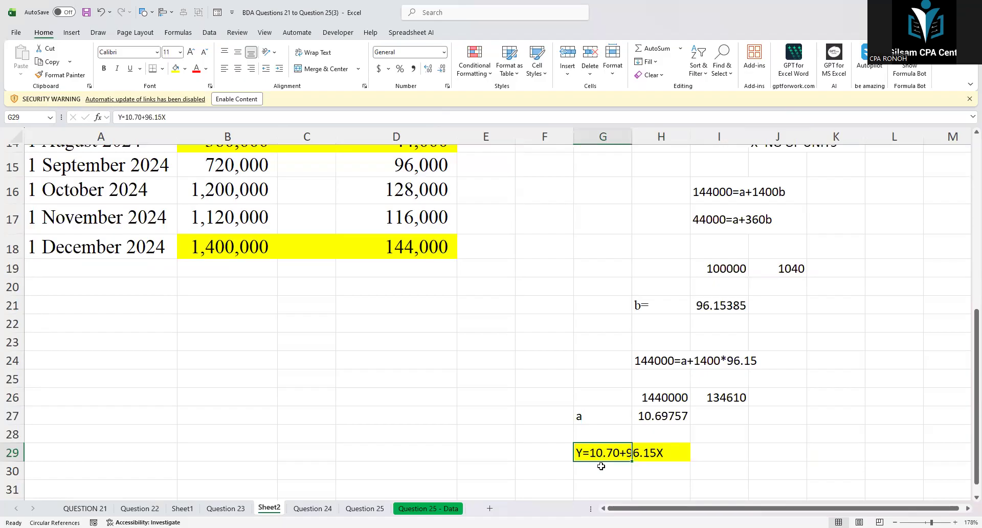
left_click(665, 417)
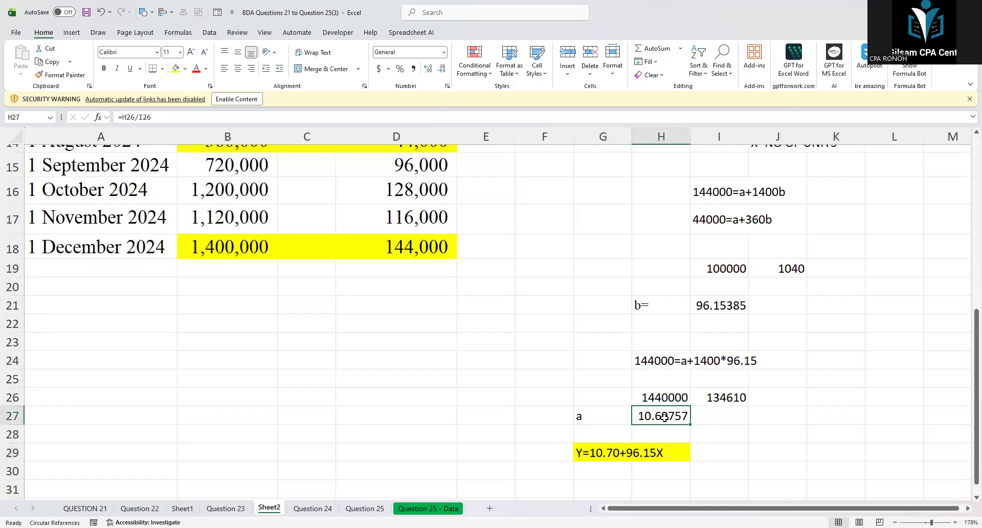
left_click(730, 401)
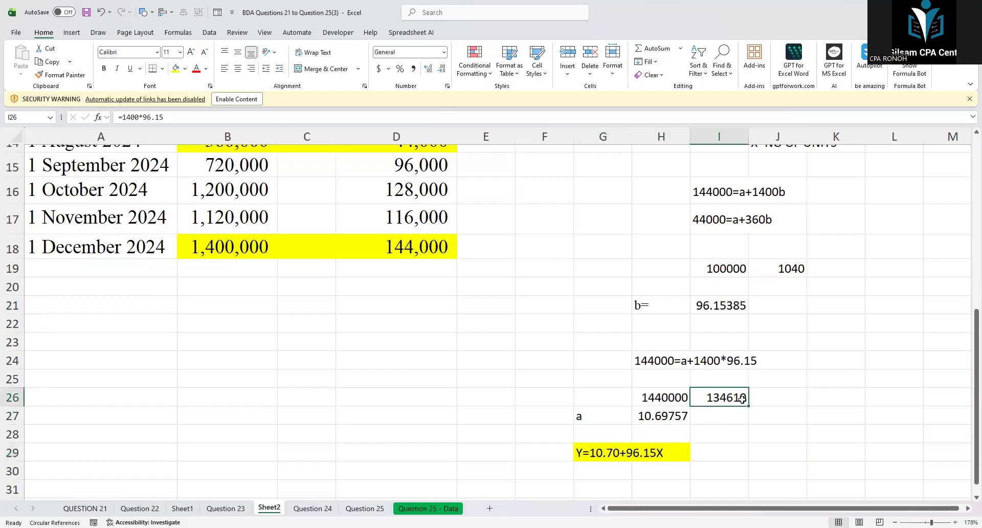
left_click(835, 415)
left_click(843, 398)
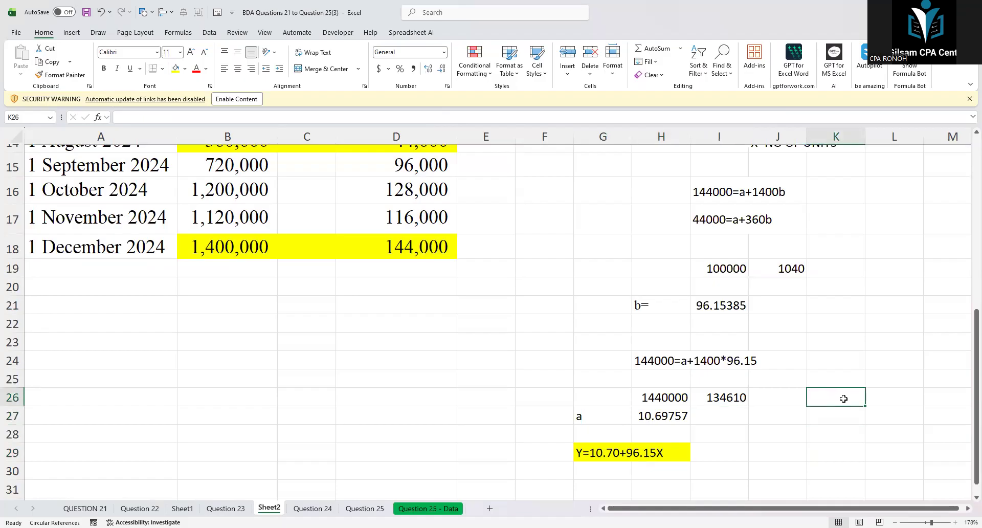
type("=")
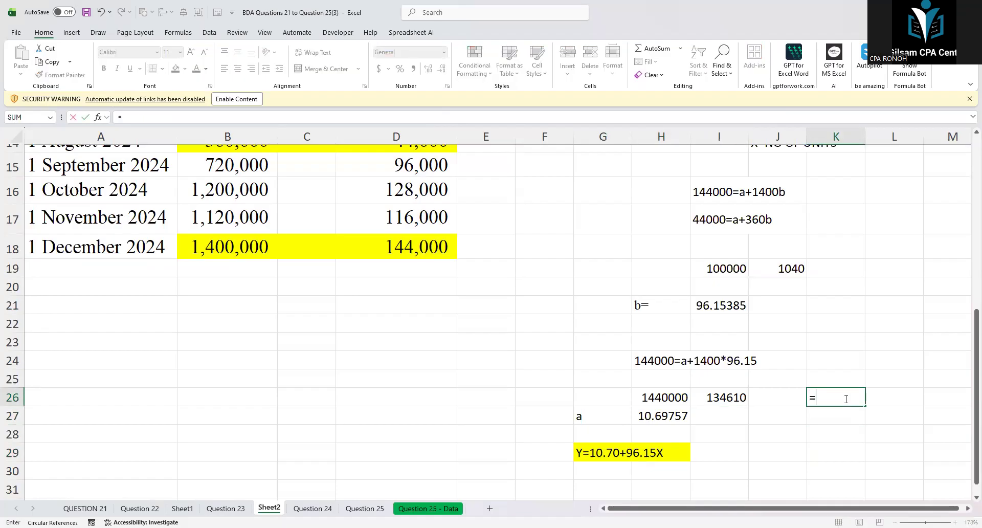
type("1400*96.15")
key("Return")
key("Up")
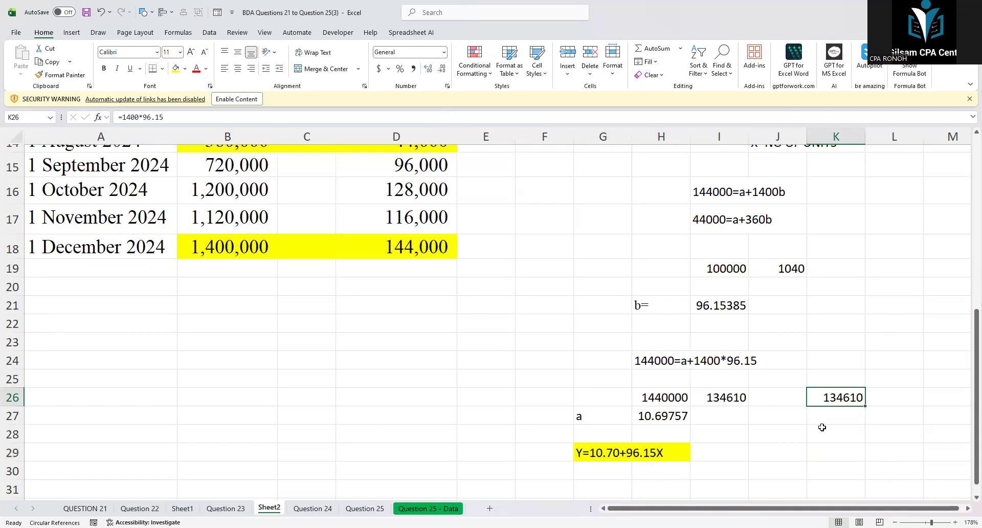
Enter 144000 in K25 and divide it by the recalculated variable cost in K28 with =K25/K26
left_click(842, 377)
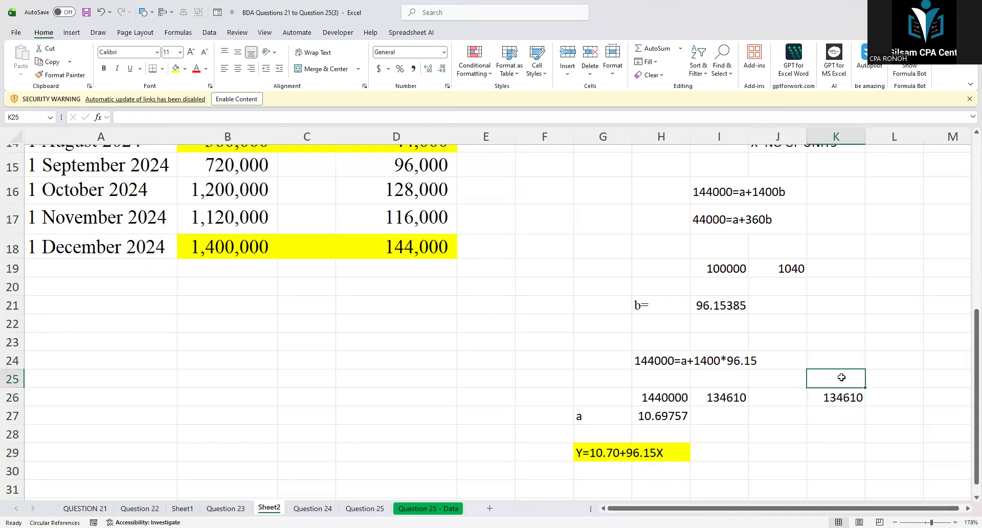
type("144000")
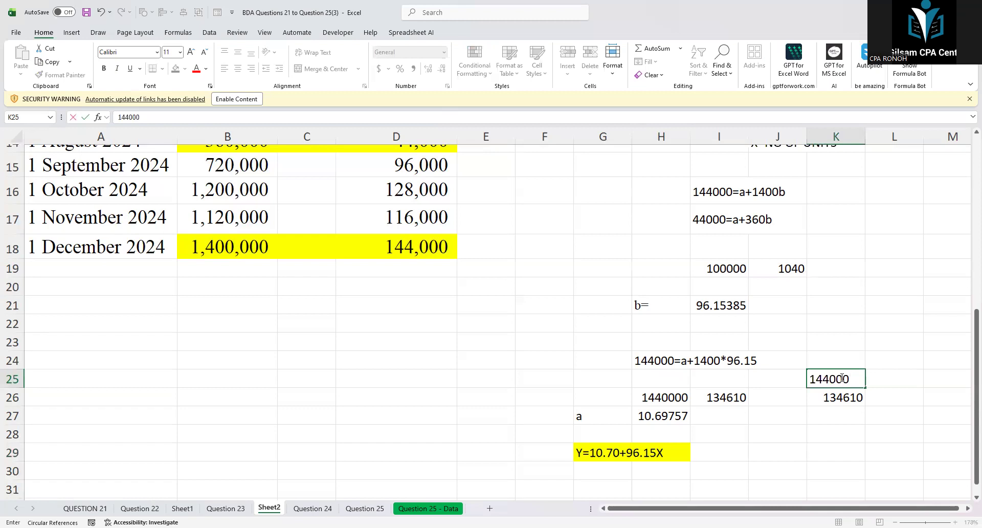
left_click(845, 433)
type("=")
left_click(849, 381)
type("/")
left_click(845, 394)
key("Return")
left_click(844, 430)
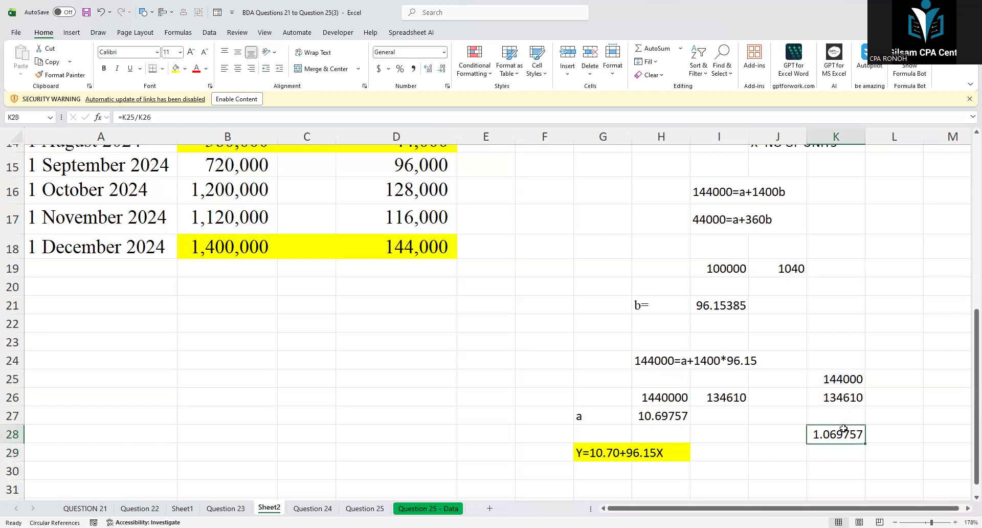
Check the formula in H27 and correct the total cost in H26 to 144000
left_click(658, 414)
left_click(175, 117)
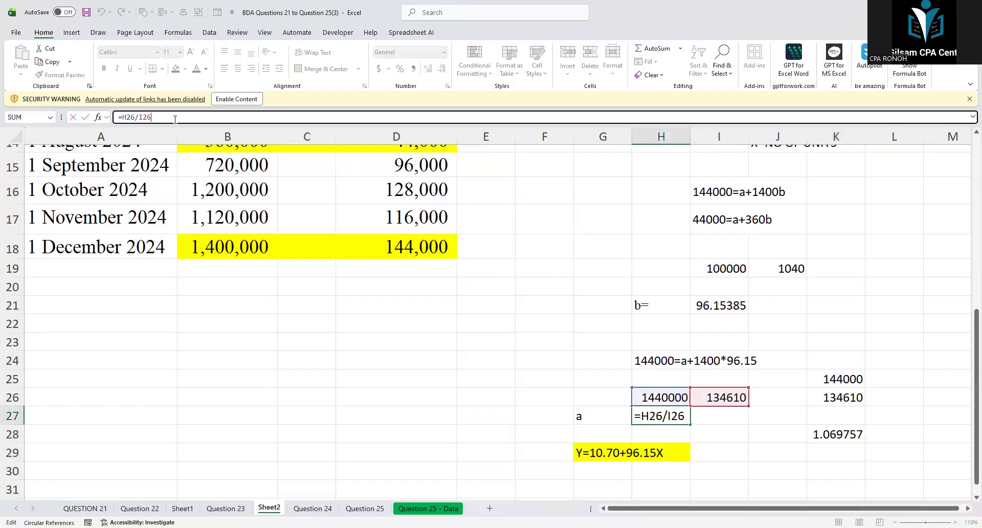
left_click(661, 397)
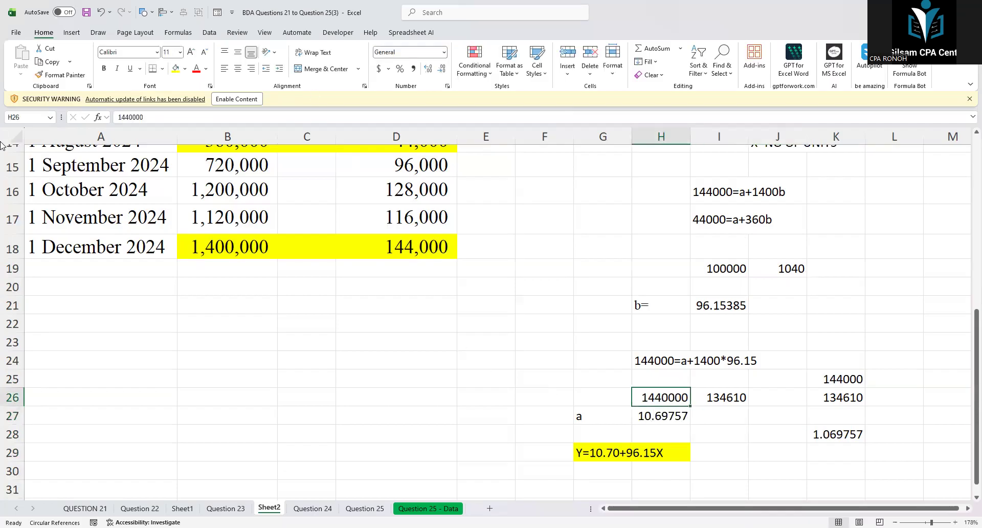
left_click(153, 117)
key("BackSpace")
left_click(754, 462)
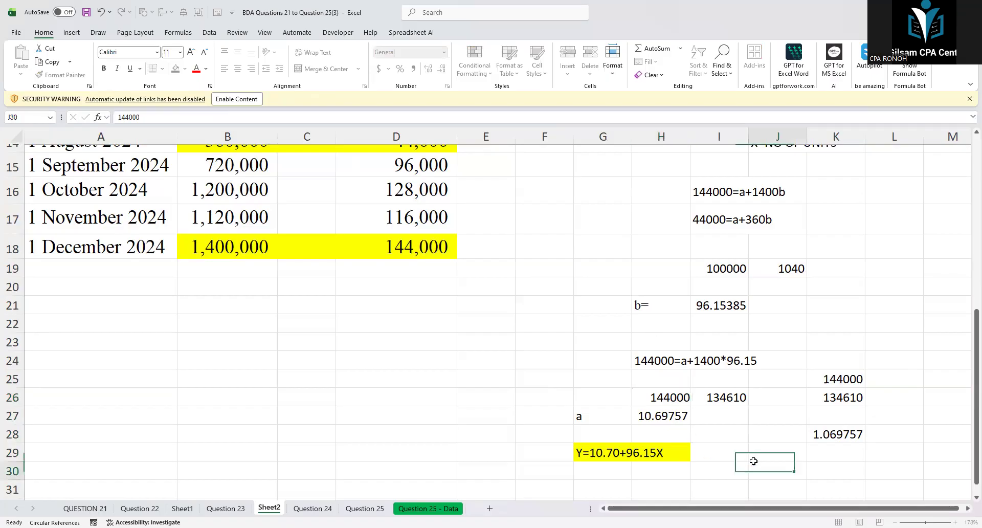
Correct the highlighted cost equation in G29 to Y=1.07+96.15X
left_click(655, 397)
left_click(605, 453)
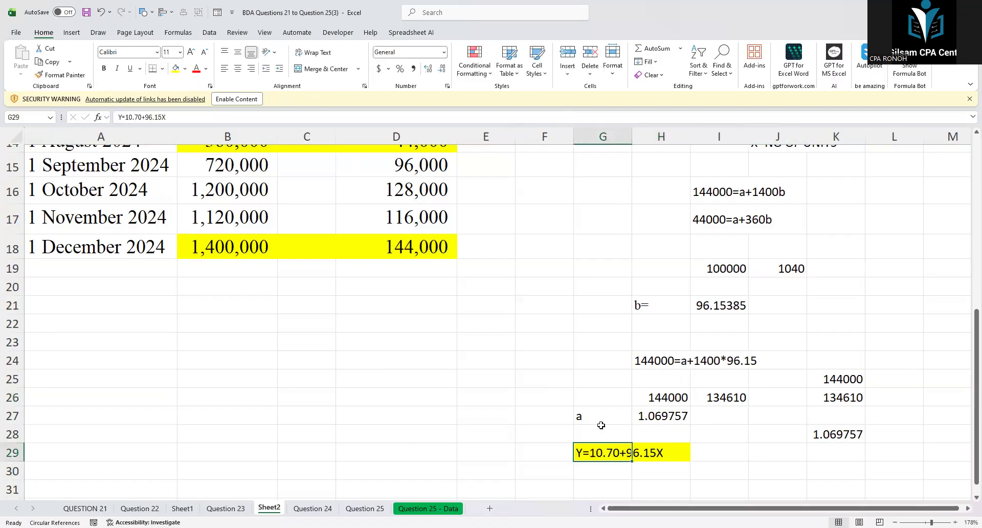
left_click(133, 117)
key("BackSpace")
key("BackSpace")
type(".0")
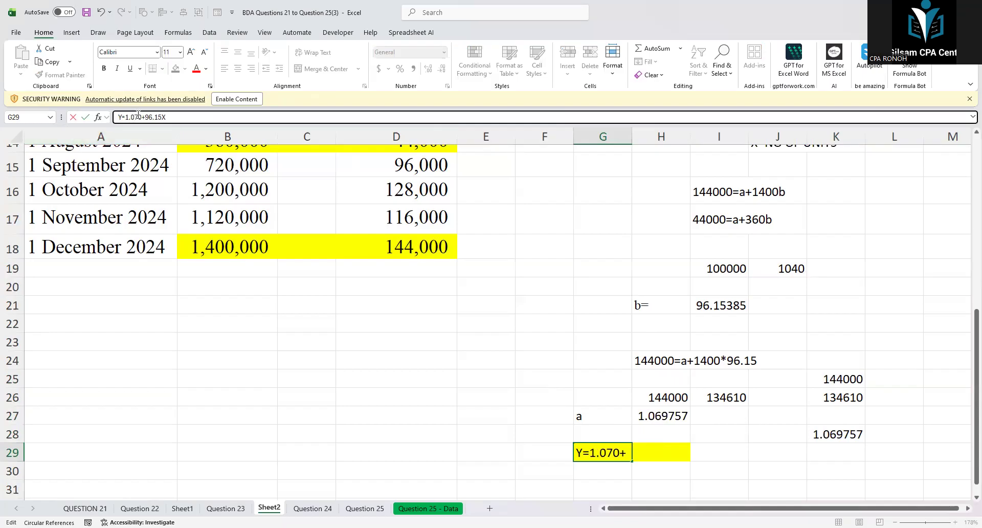
key("BackSpace")
left_click(824, 474)
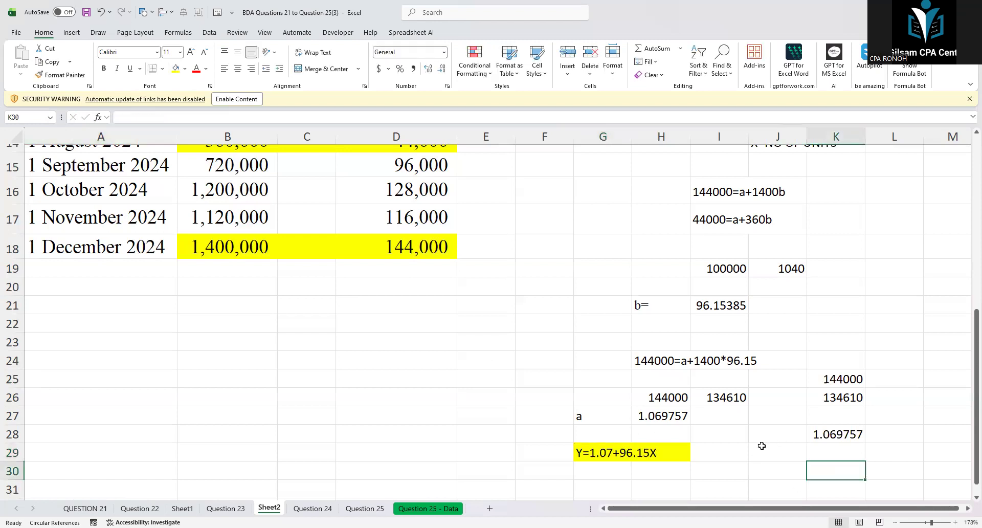
left_click(596, 454)
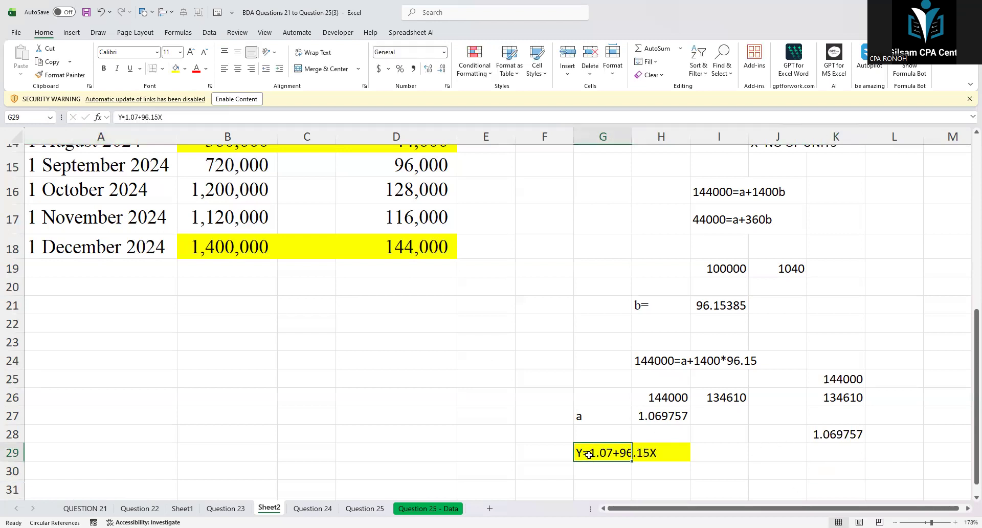
Estimate the cost of 900,000 units in G32 with =1.07+96.15*900000
scroll(588, 455, "down", 1)
left_click(599, 448)
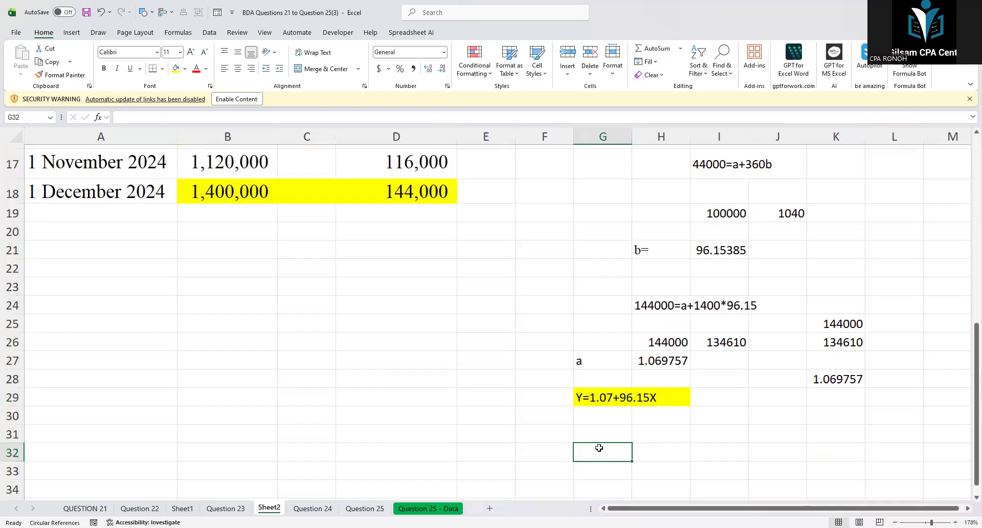
type("=1")
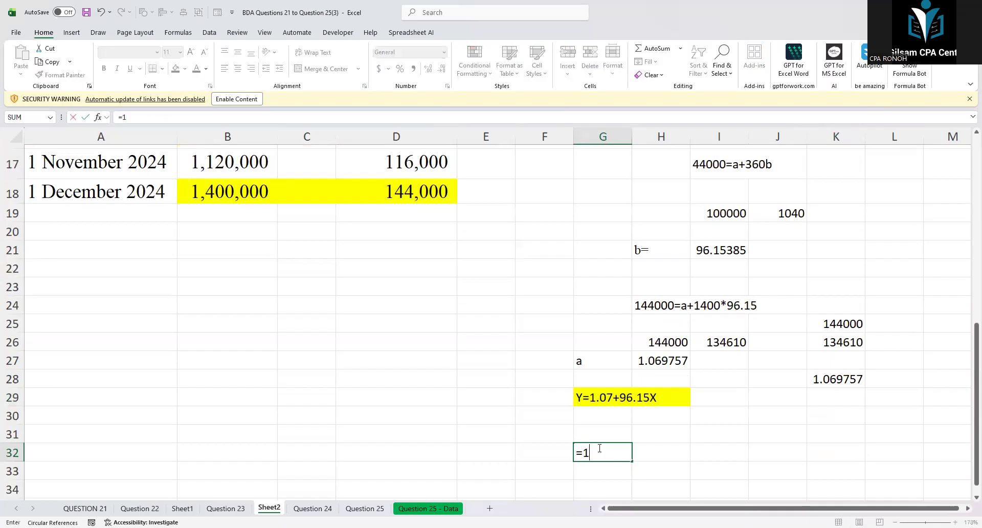
type(".07+96.15*900000")
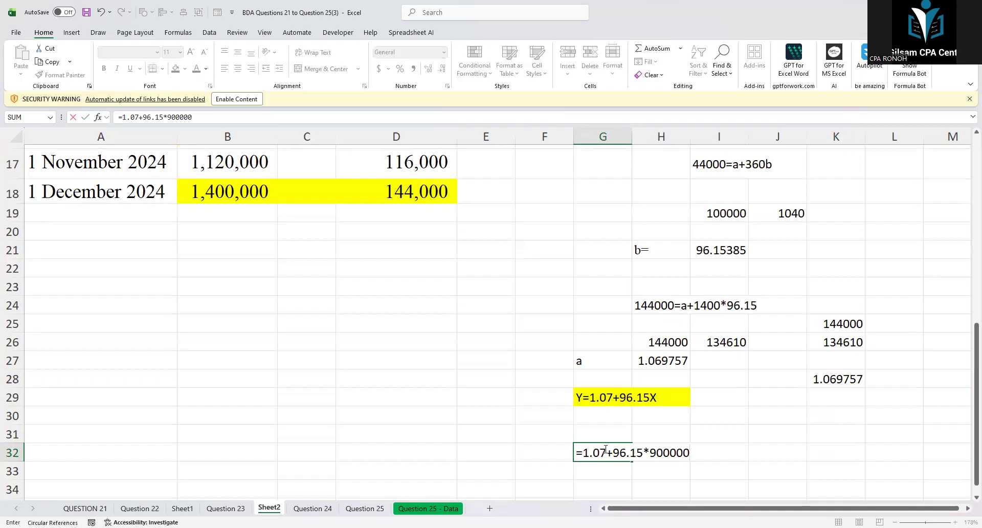
key("Return")
left_click(605, 450)
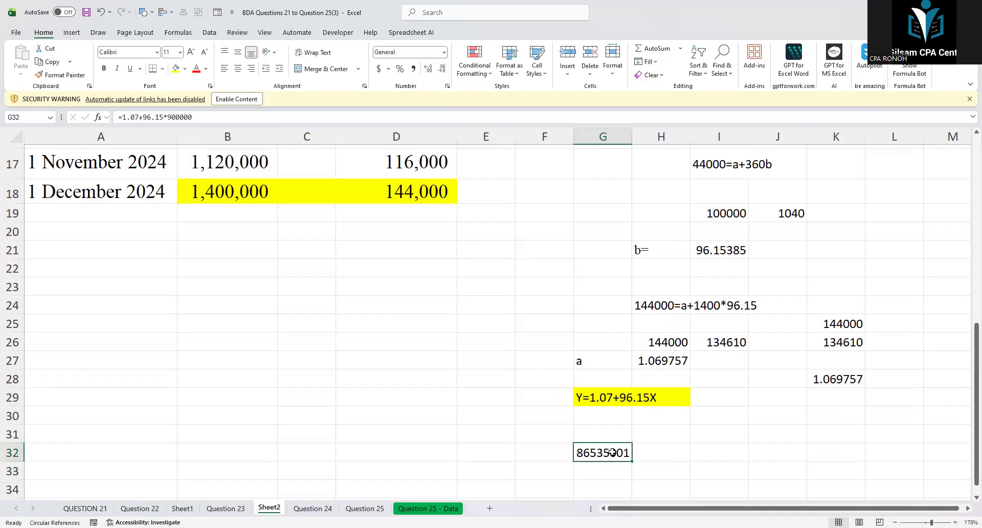
Format the cost estimate in G32 with thousands separators and two decimals
left_click(415, 69)
left_click(733, 443)
left_click(634, 456)
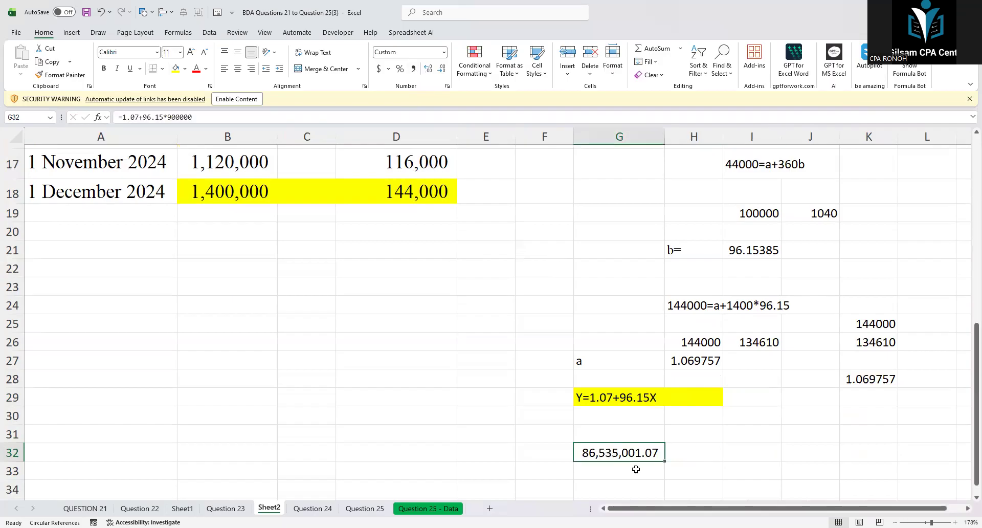
left_click(708, 445)
left_click(629, 448)
Review the high-low workings and cost estimate against the monthly quantities and production costs
left_click(492, 258)
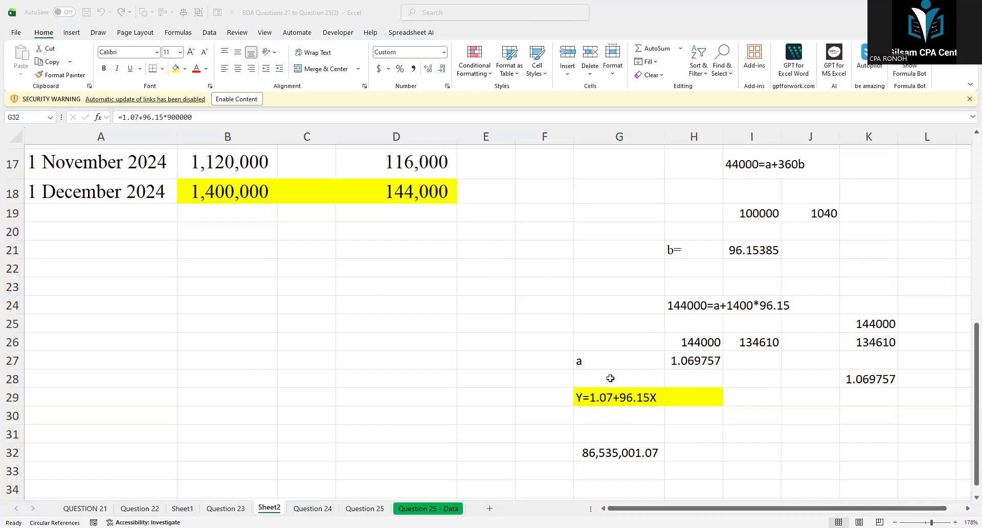
scroll(556, 347, "up", 1)
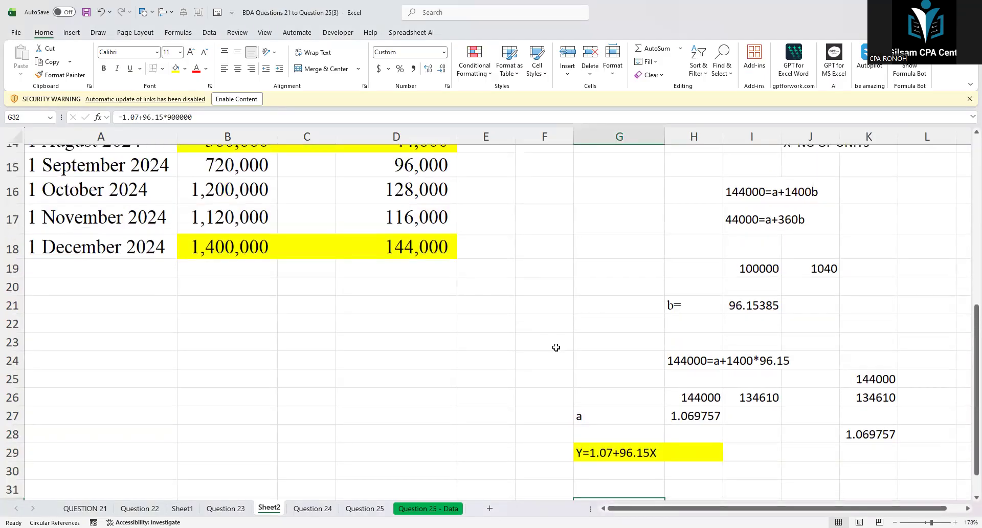
scroll(556, 347, "down", 2)
left_click(633, 449)
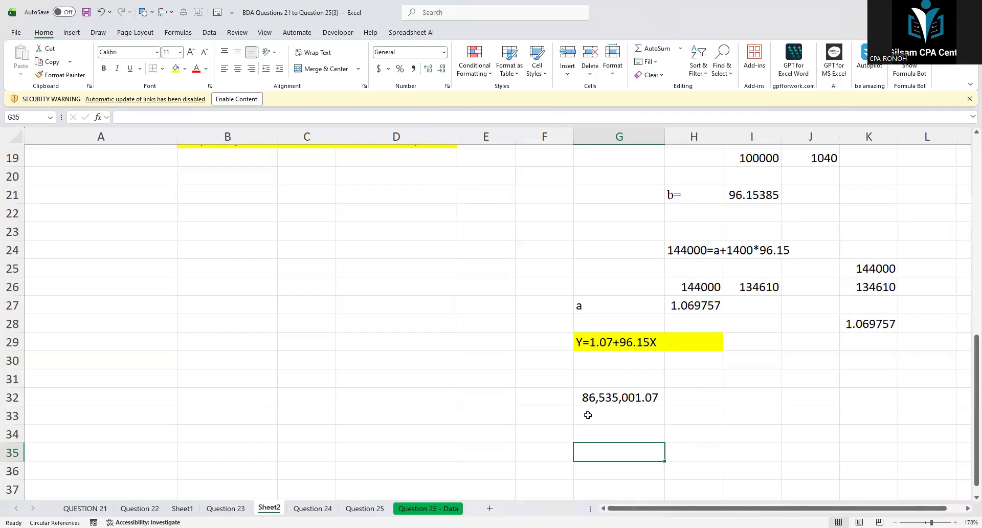
scroll(588, 415, "up", 1)
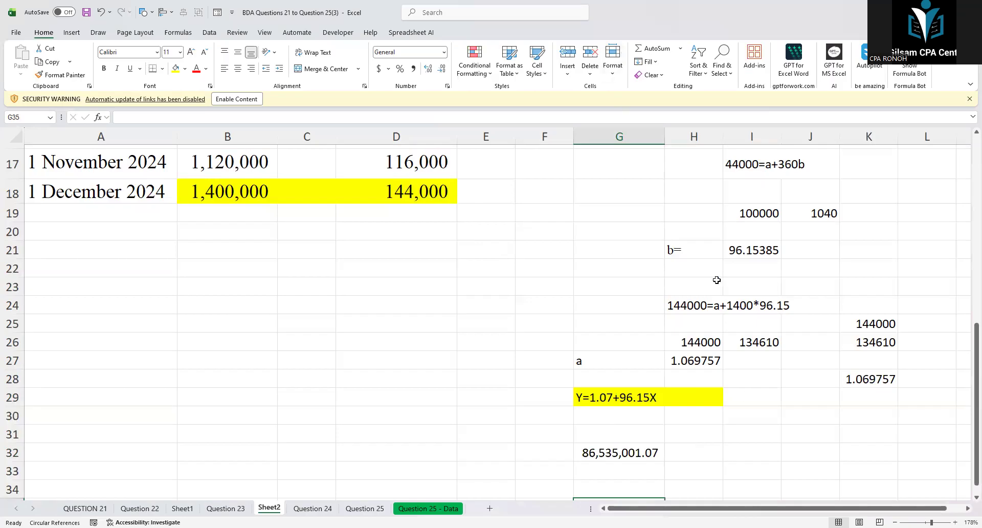
scroll(716, 266, "up", 3)
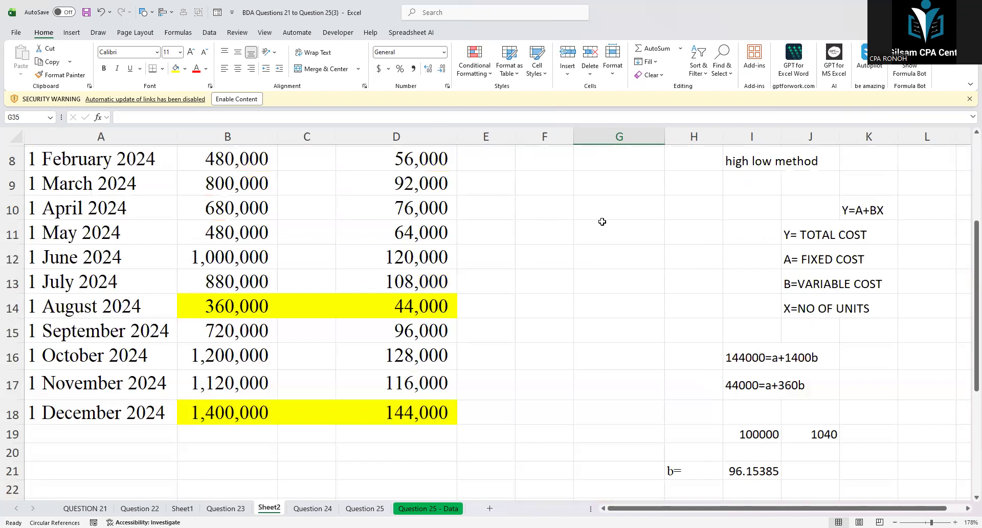
scroll(602, 222, "up", 2)
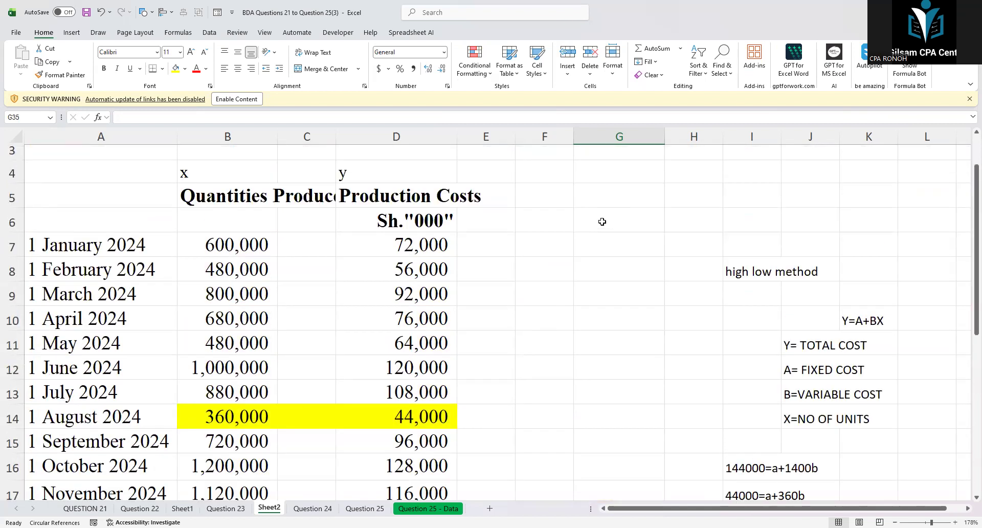
scroll(507, 240, "down", 2)
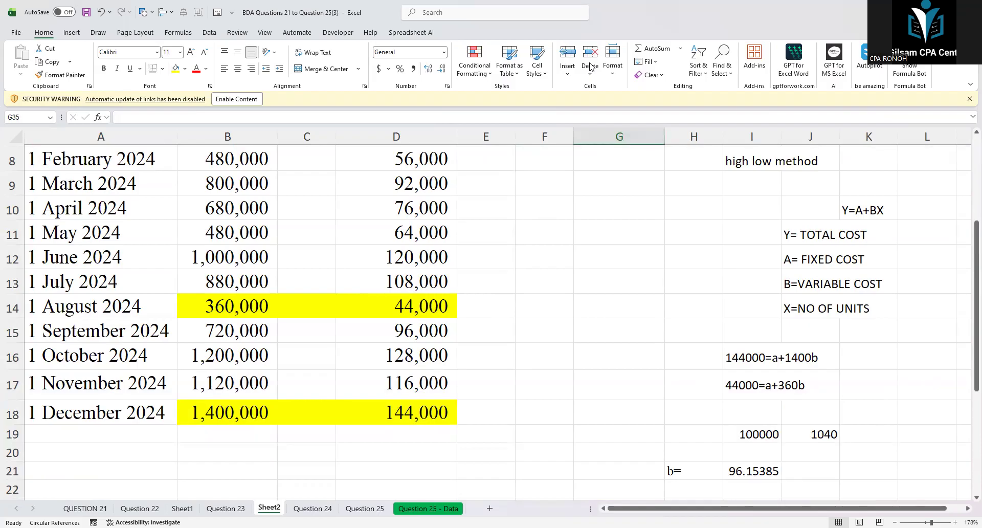
scroll(467, 258, "up", 2)
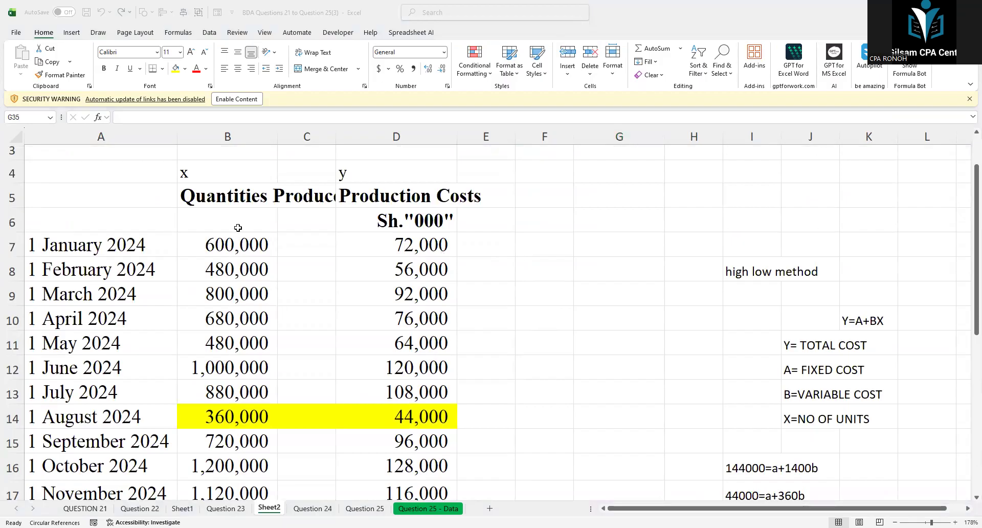
left_click(452, 244)
left_click(476, 244)
left_click_drag(97, 194, 400, 486)
scroll(401, 461, "down", 1)
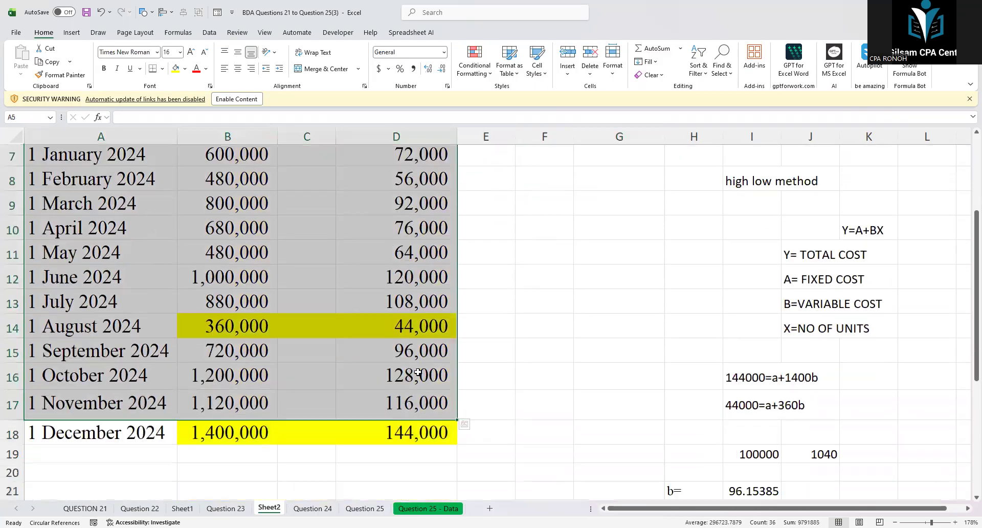
scroll(417, 365, "down", 2)
scroll(417, 364, "up", 4)
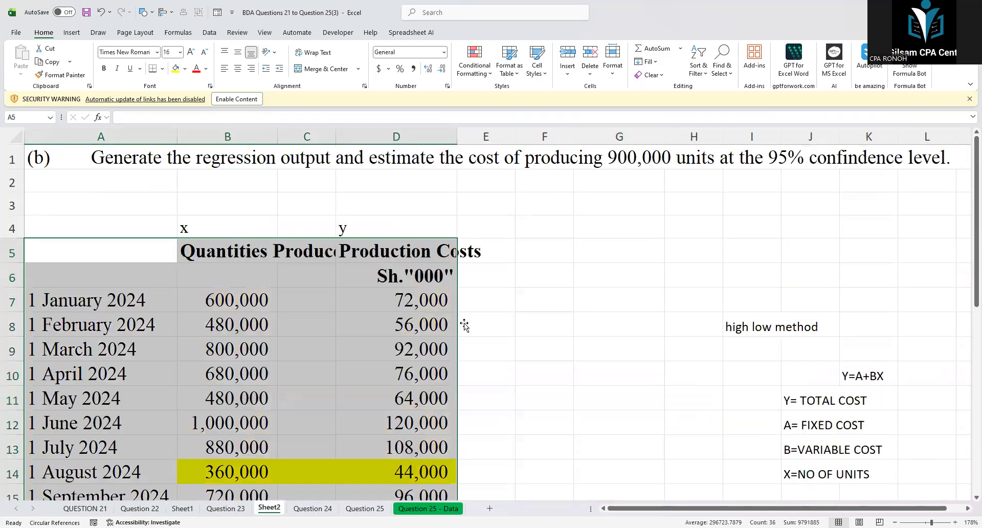
left_click(532, 320)
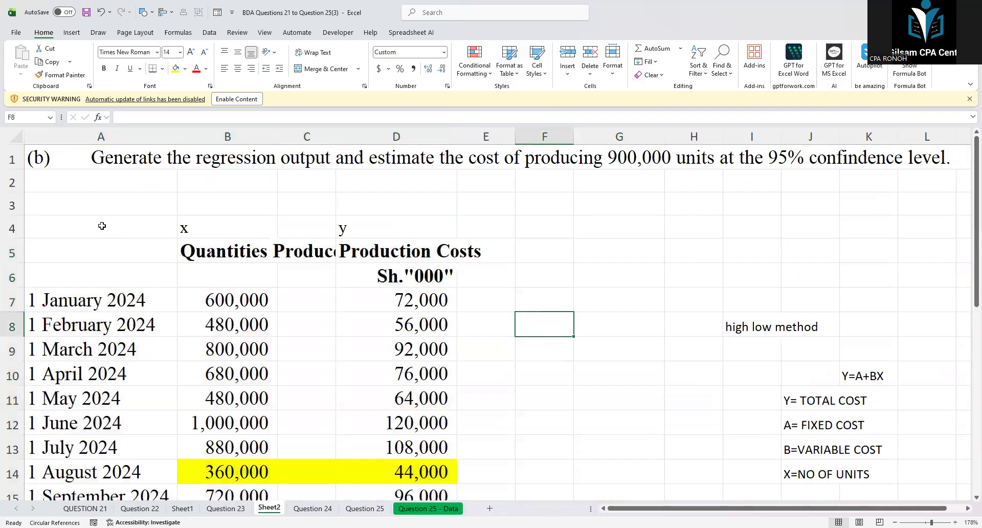
Copy the part (b) question and its monthly production data into a new sheet starting at A1
left_click_drag(61, 163, 506, 491)
key("ctrl+c")
left_click(489, 508)
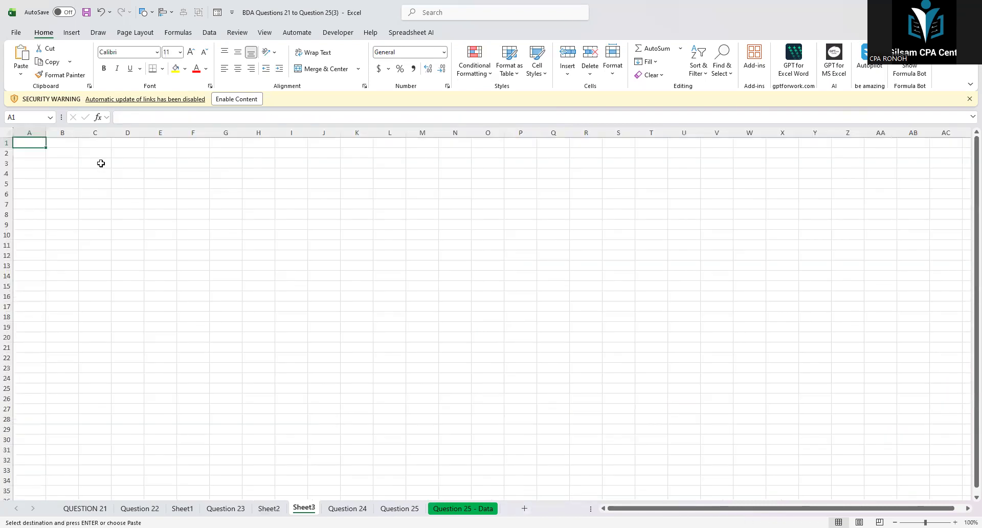
key("ctrl+v")
left_click(421, 265)
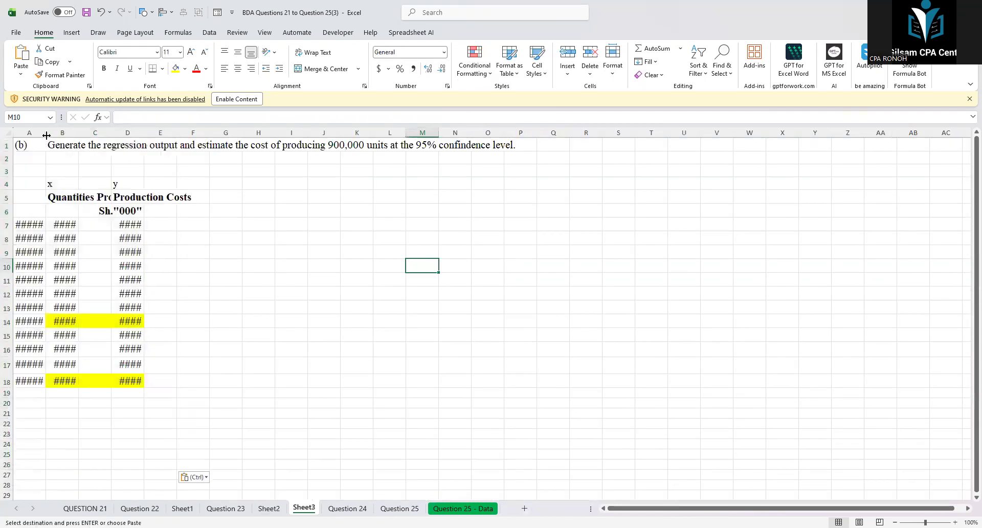
Widen columns A, B and D so the dates, quantities and production costs display in full
left_click_drag(46, 135, 166, 134)
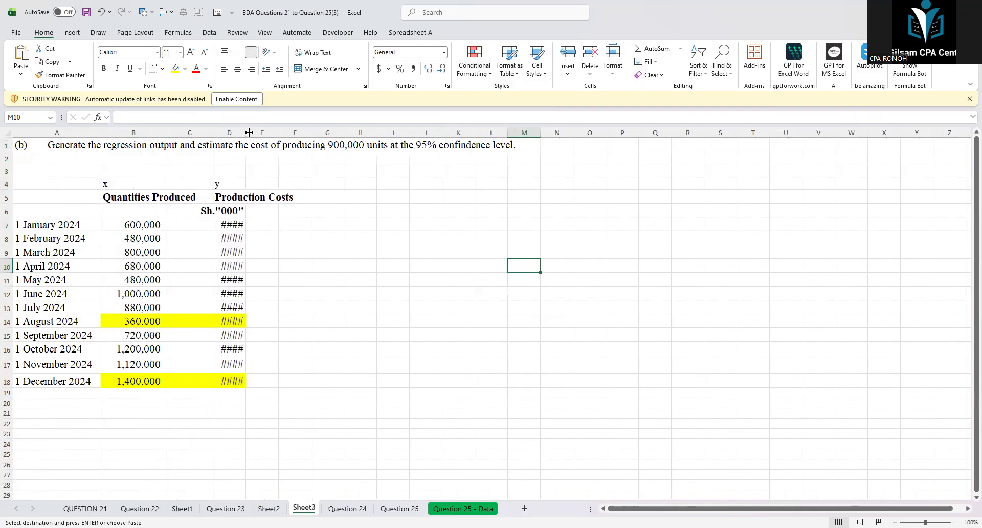
left_click_drag(249, 133, 279, 133)
left_click(415, 147)
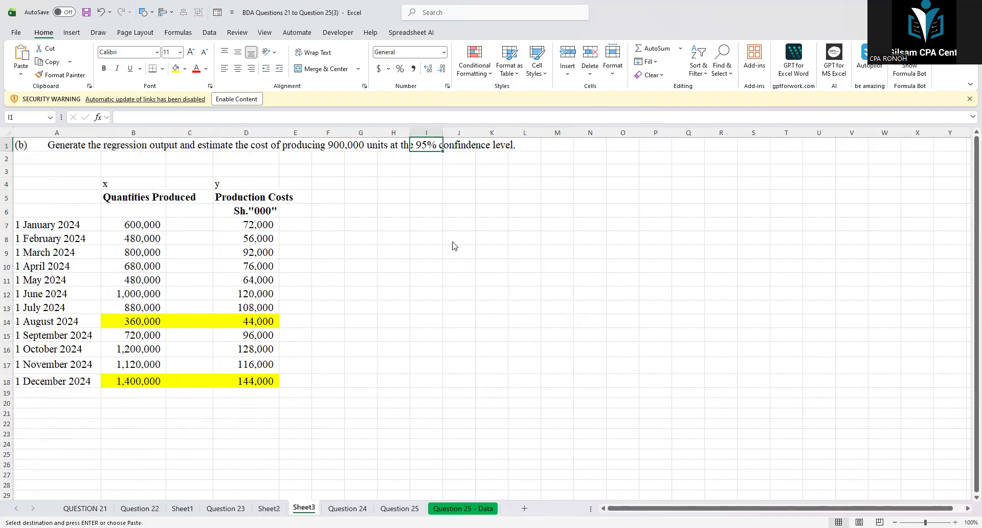
Open the Excel options and examine the ribbon customization for the Data tab's groups and available commands
left_click(208, 33)
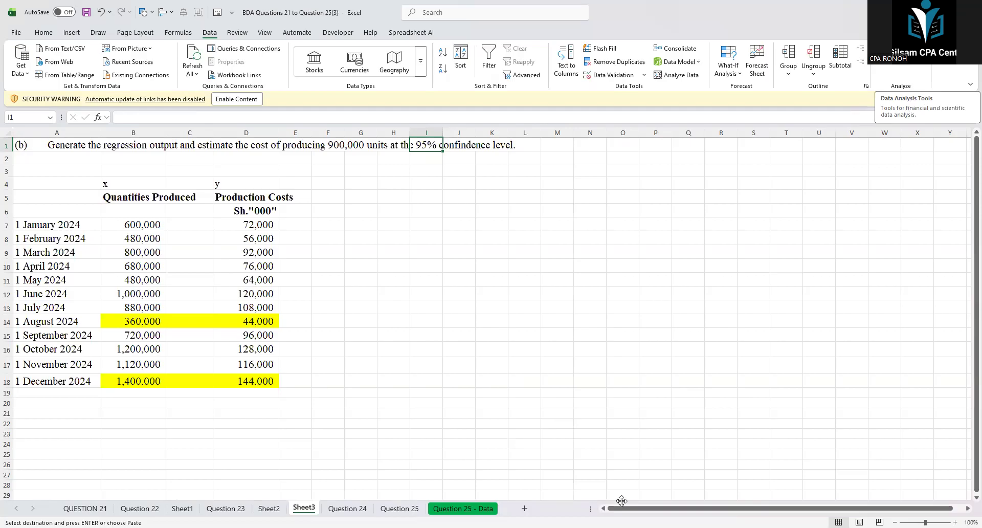
left_click(15, 33)
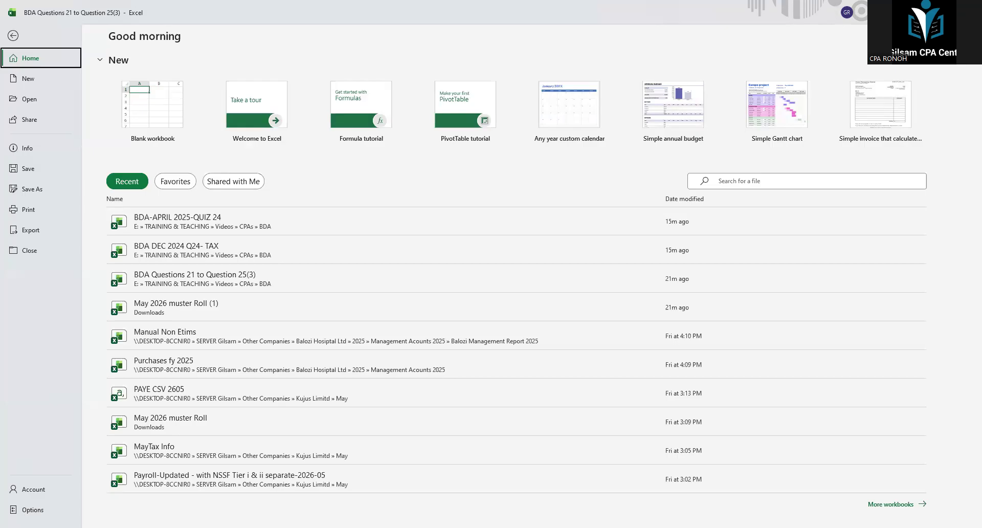
key("Escape")
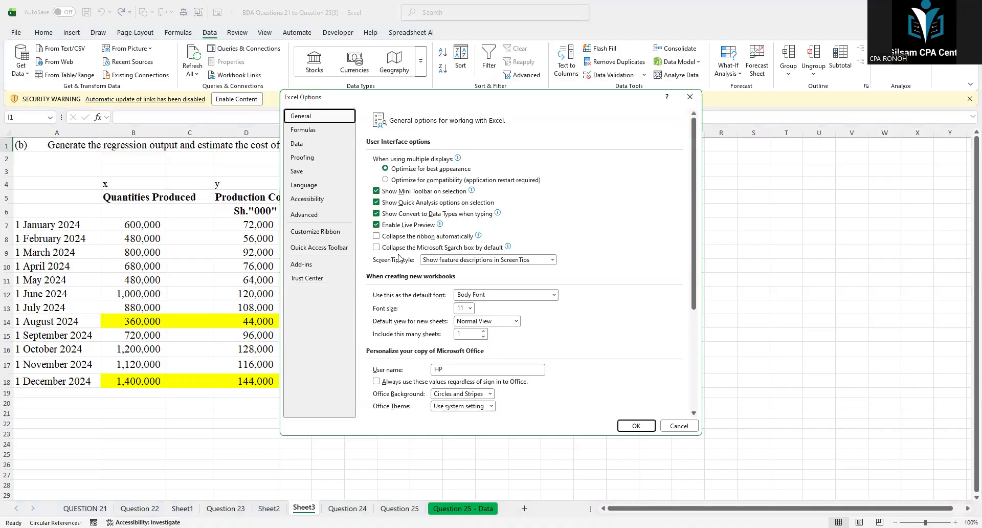
left_click(300, 236)
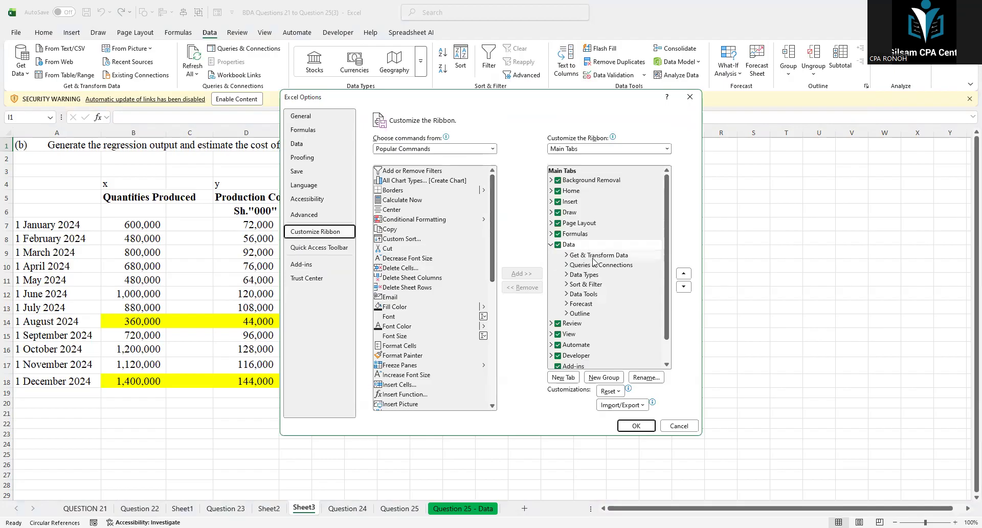
scroll(588, 271, "down", 1)
left_click_drag(493, 245, 500, 313)
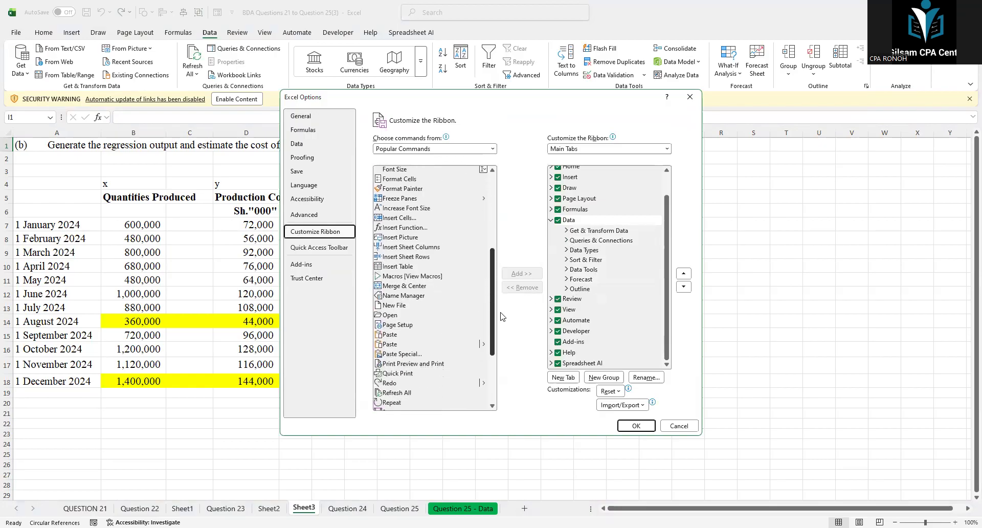
Examine the active and inactive add-ins for Analysis ToolPak, keeping Excel Add-ins as the type to manage
left_click(303, 266)
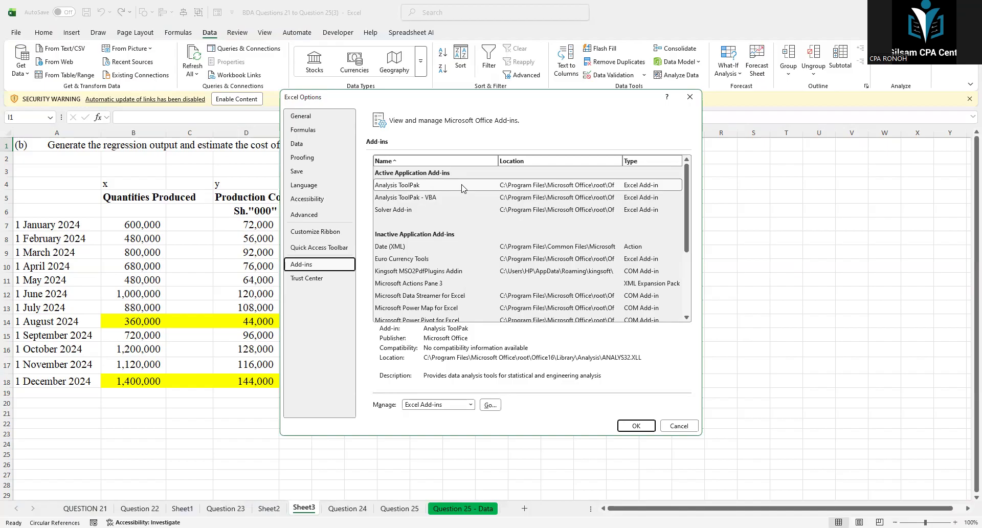
scroll(462, 188, "down", 3)
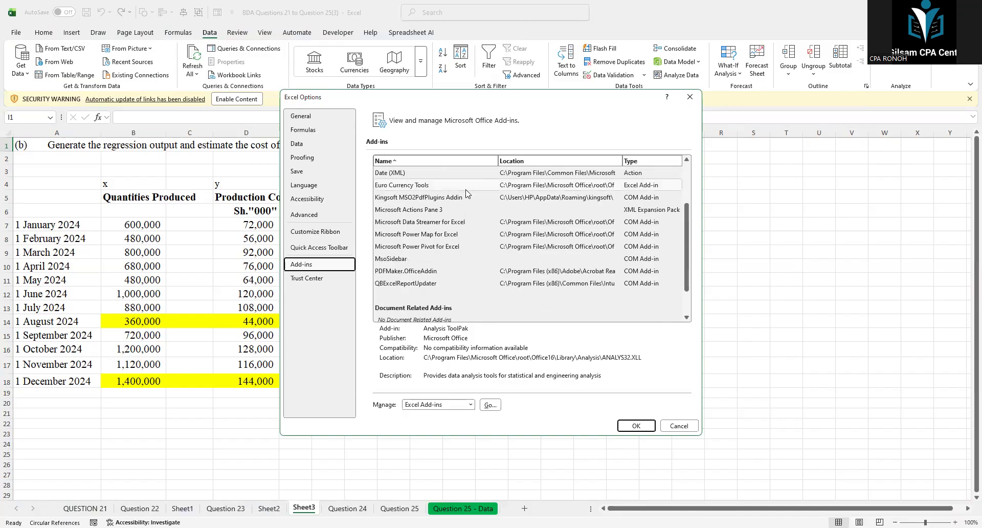
left_click(471, 405)
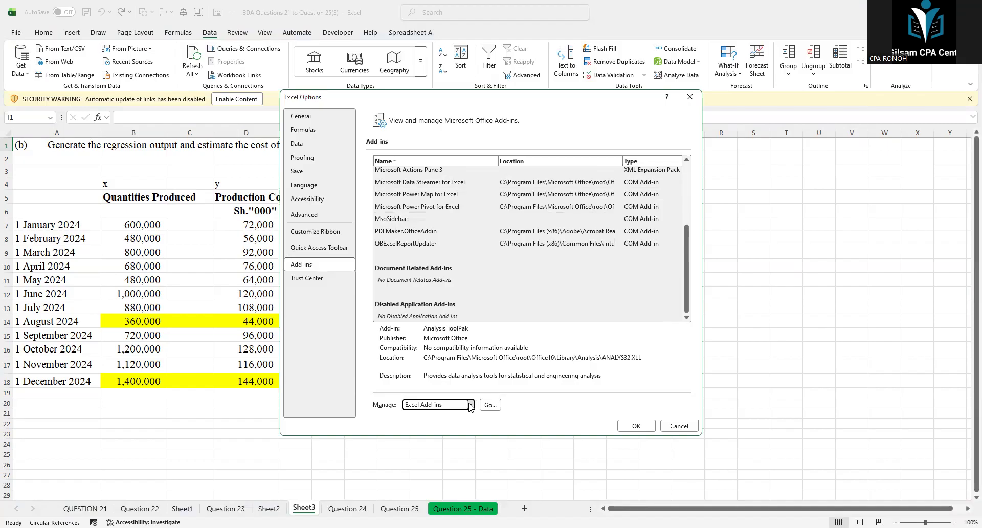
left_click(422, 331)
scroll(475, 277, "up", 2)
scroll(475, 278, "up", 2)
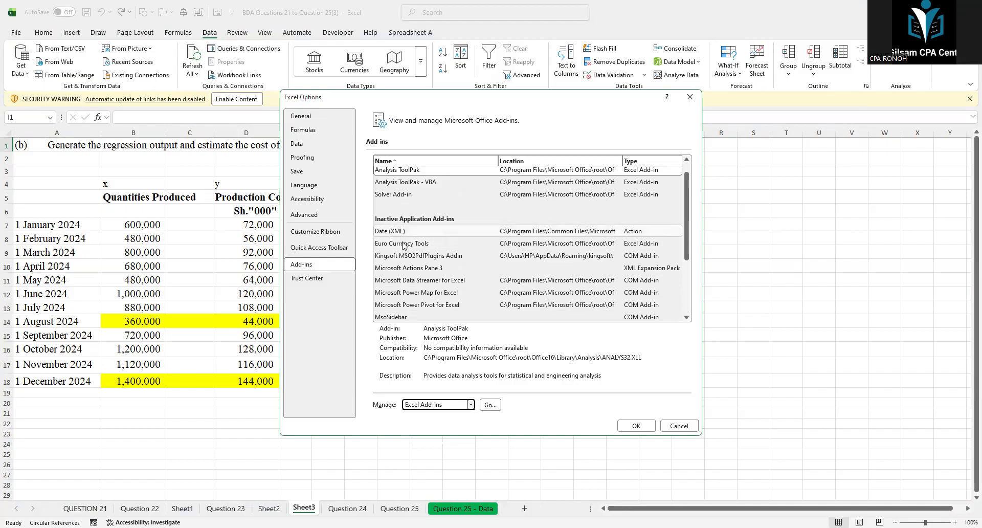
scroll(407, 257, "up", 1)
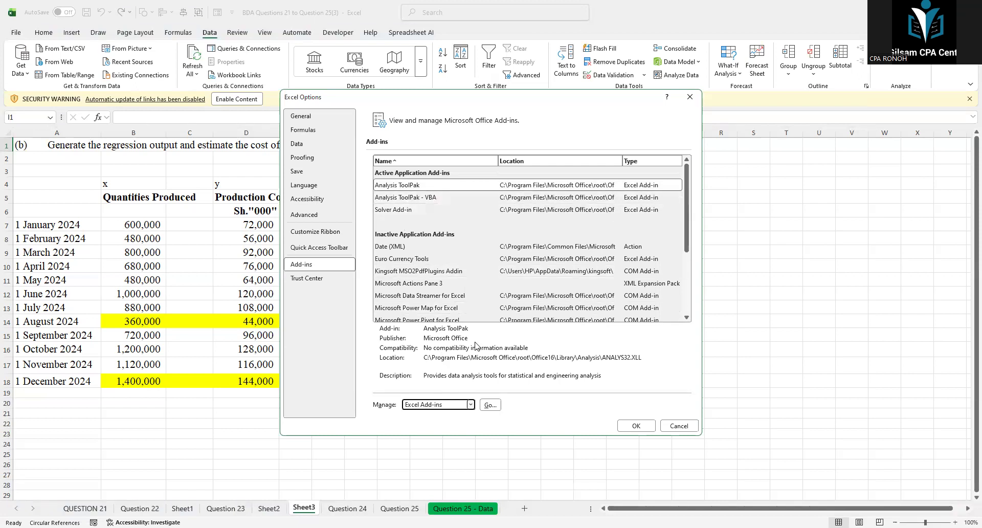
left_click(301, 265)
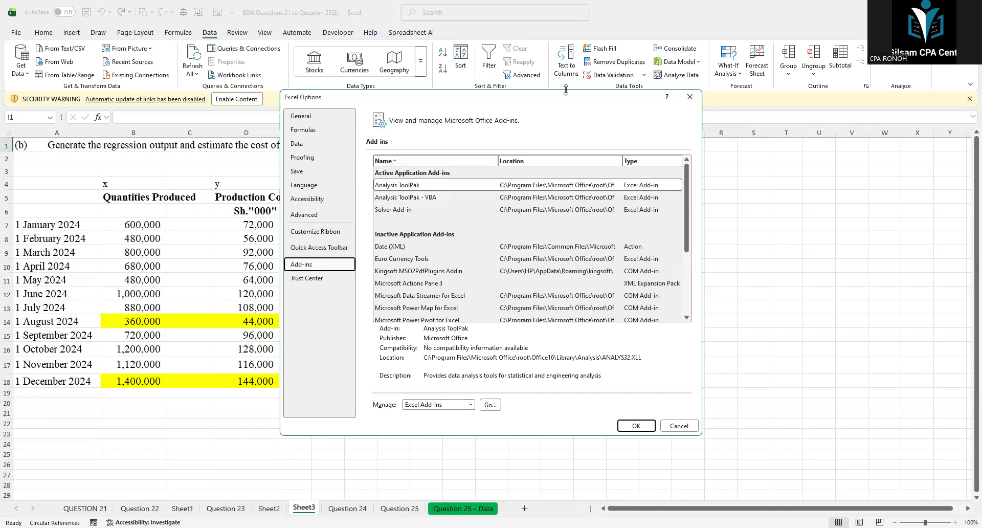
Close the Excel options and look through the Data Analysis tools, including Correlation, Covariance and Descriptive Statistics
left_click(690, 97)
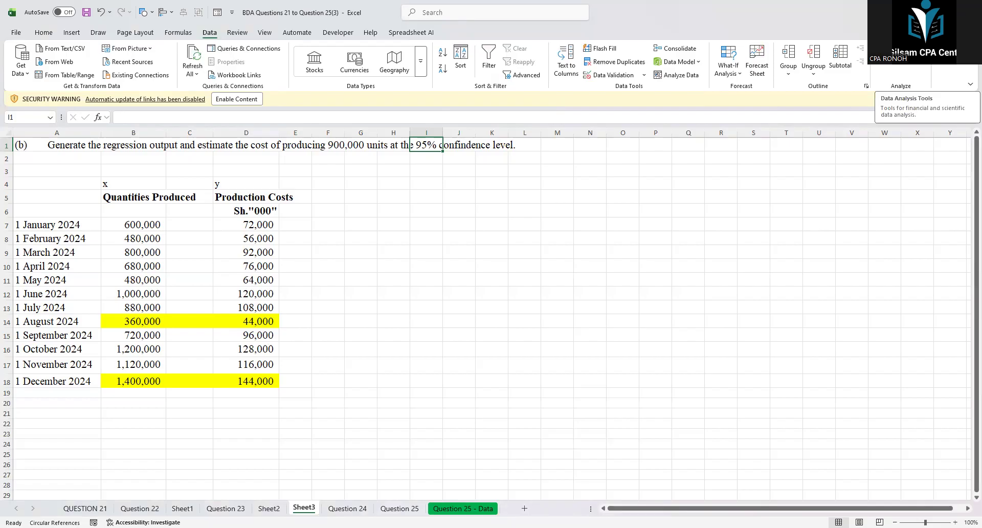
left_click(900, 49)
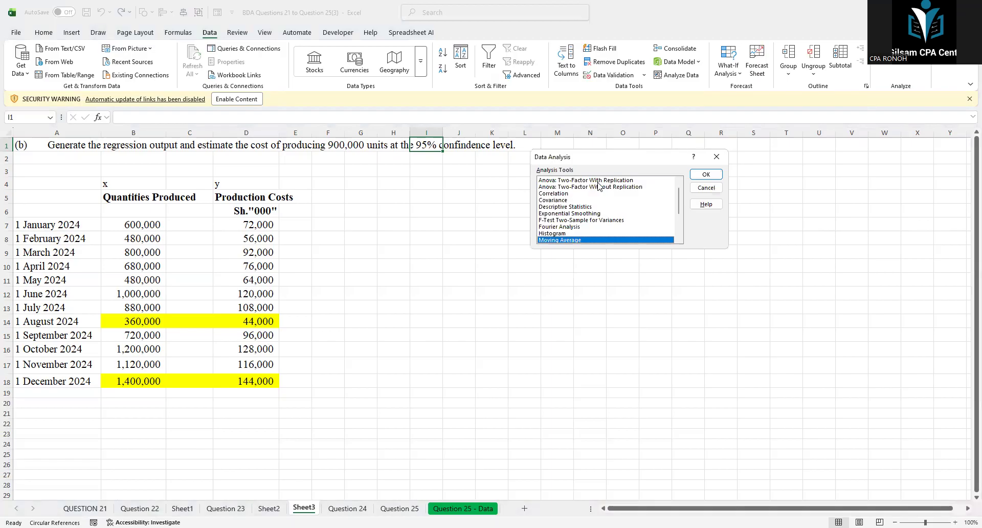
scroll(603, 188, "down", 3)
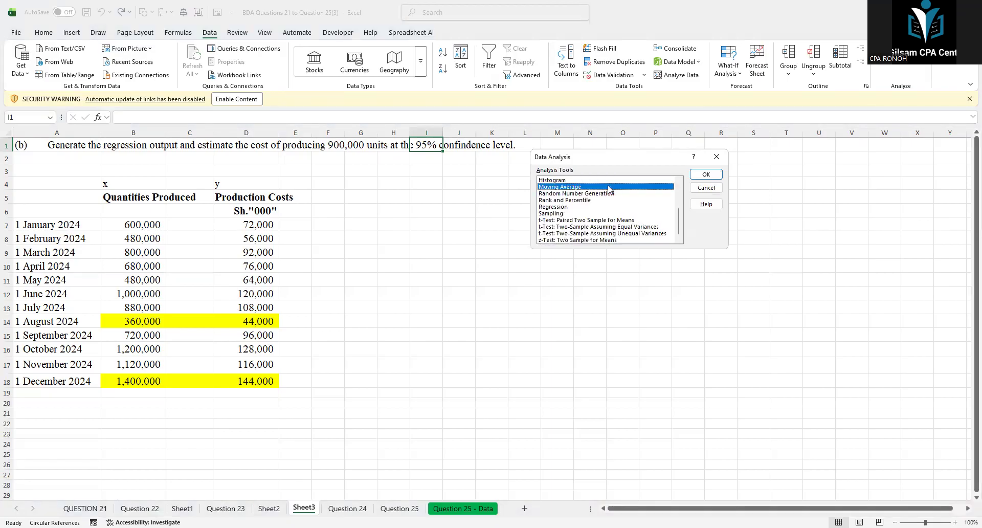
scroll(607, 193, "up", 3)
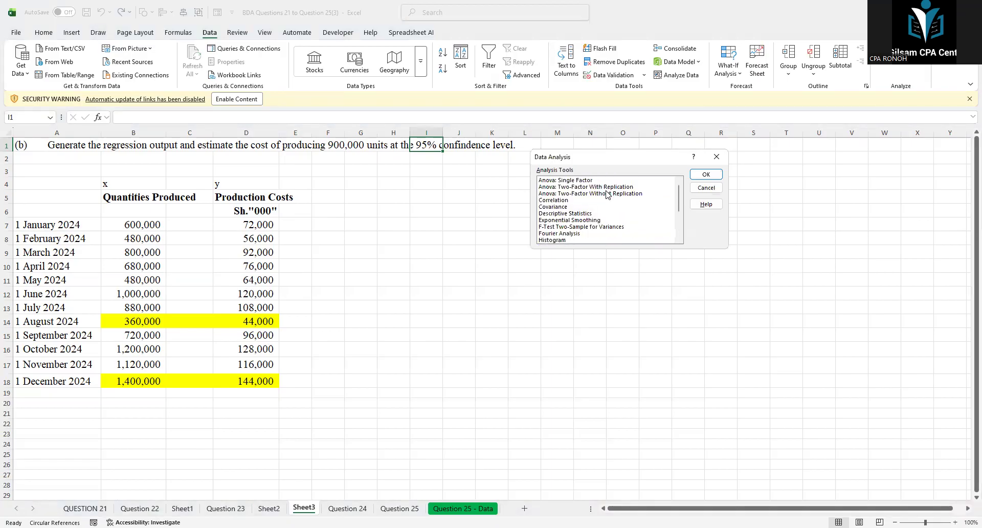
left_click(555, 202)
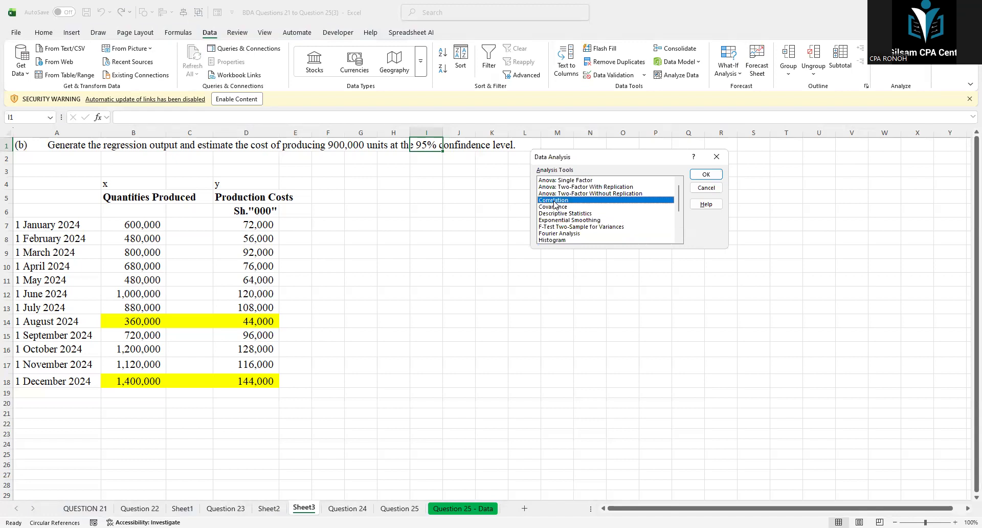
left_click(561, 207)
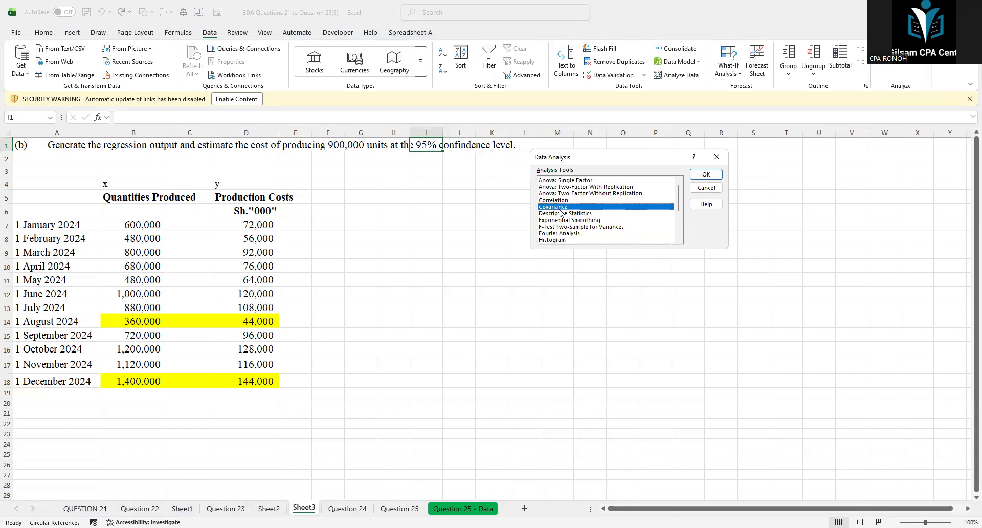
left_click(571, 213)
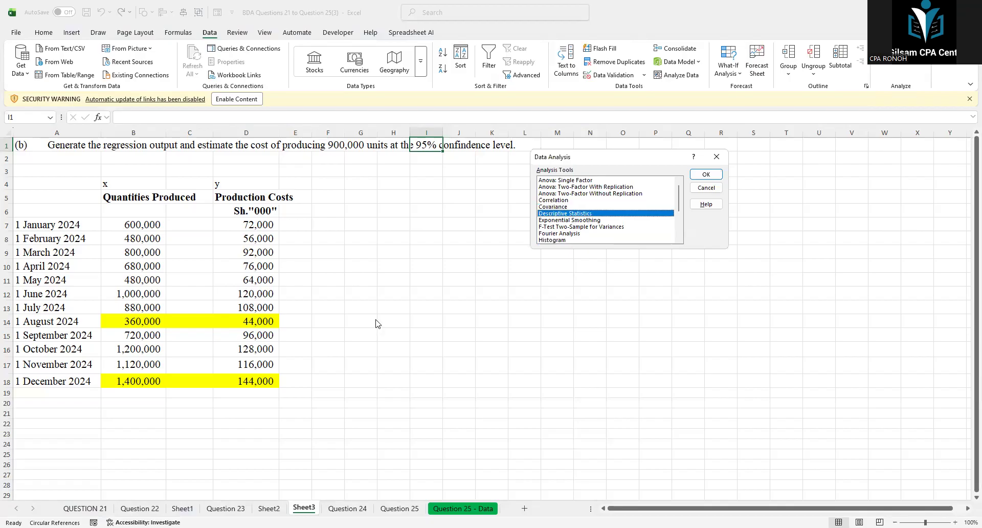
left_click(716, 157)
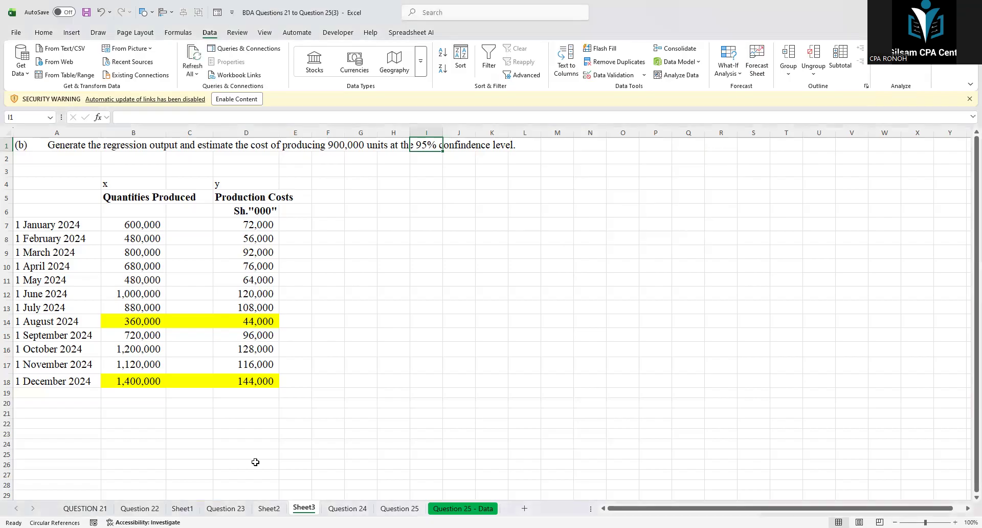
Review the part (a) descriptive statistics requirement on the Question 23 sheet, then return to the production data in Sheet3
left_click(239, 509)
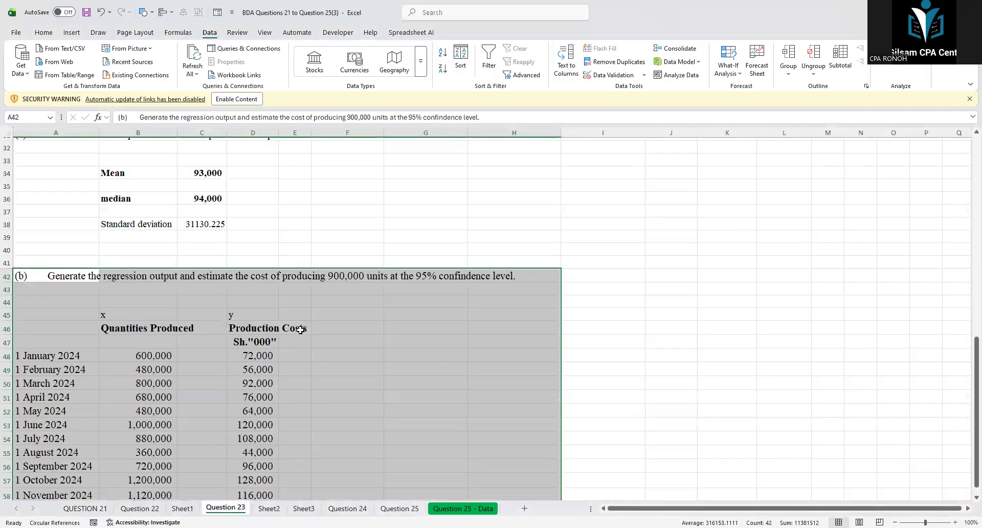
scroll(302, 327, "up", 6)
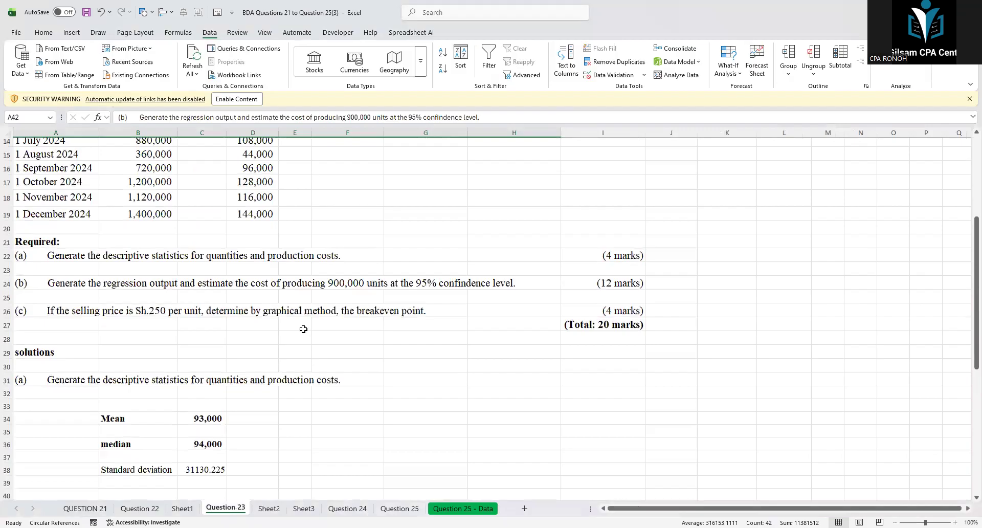
left_click_drag(59, 258, 333, 255)
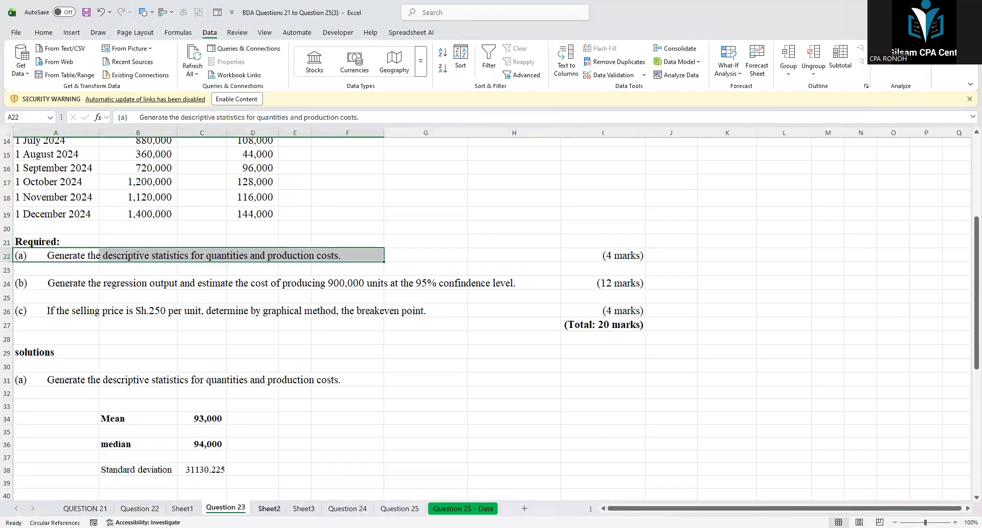
left_click(274, 509)
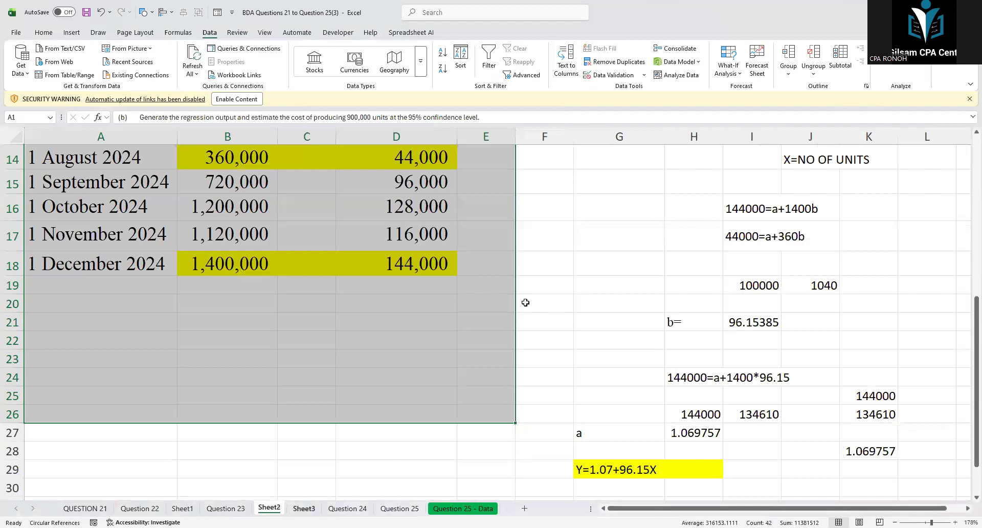
key("ctrl+Page_Down")
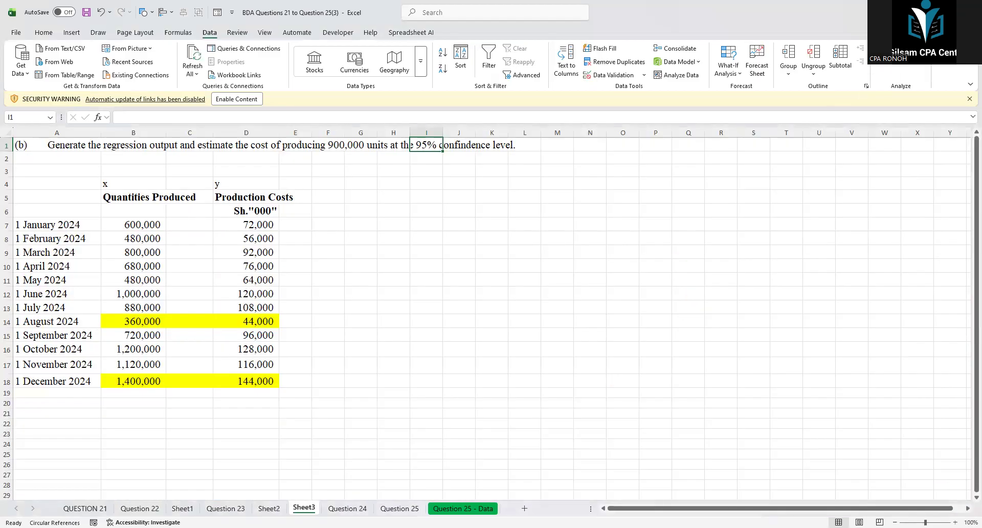
Examine the full list of Data Analysis tools, from Correlation and Exponential Smoothing through Histogram, Moving Average, Regression and Sampling
left_click(901, 48)
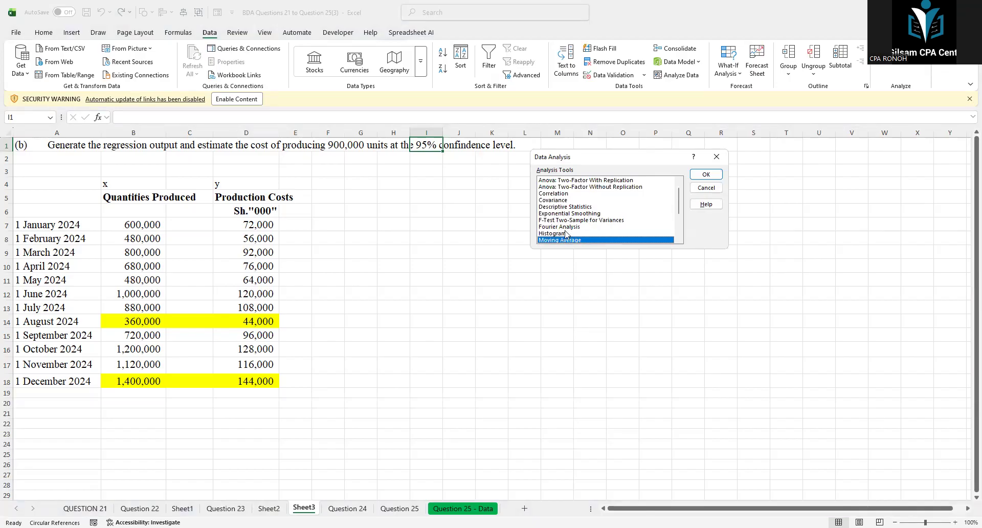
scroll(588, 230, "down", 2)
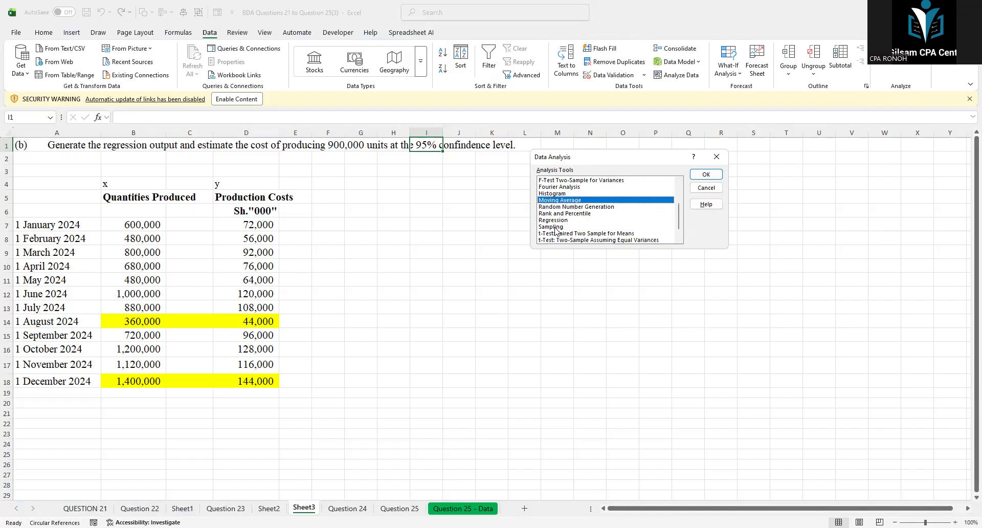
scroll(570, 225, "up", 2)
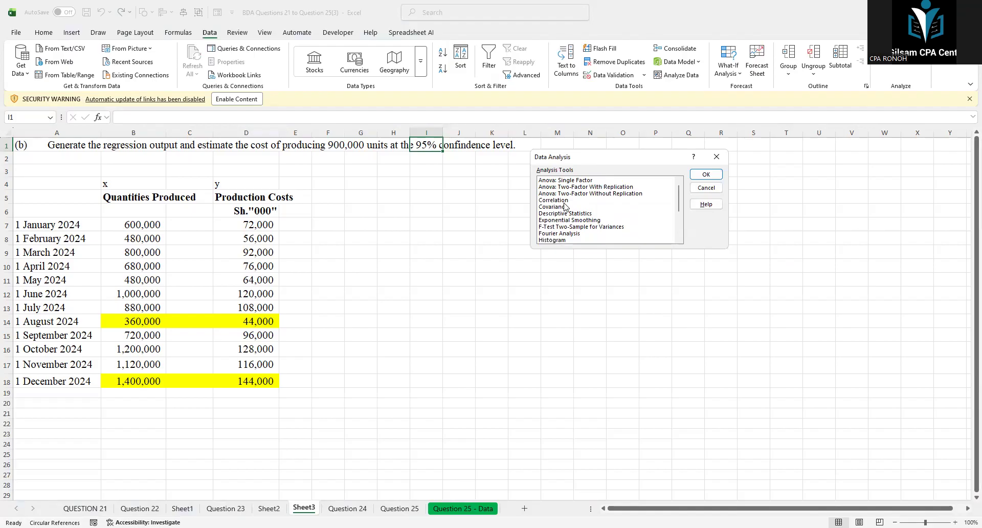
left_click(564, 202)
left_click(563, 207)
left_click(563, 213)
left_click(564, 222)
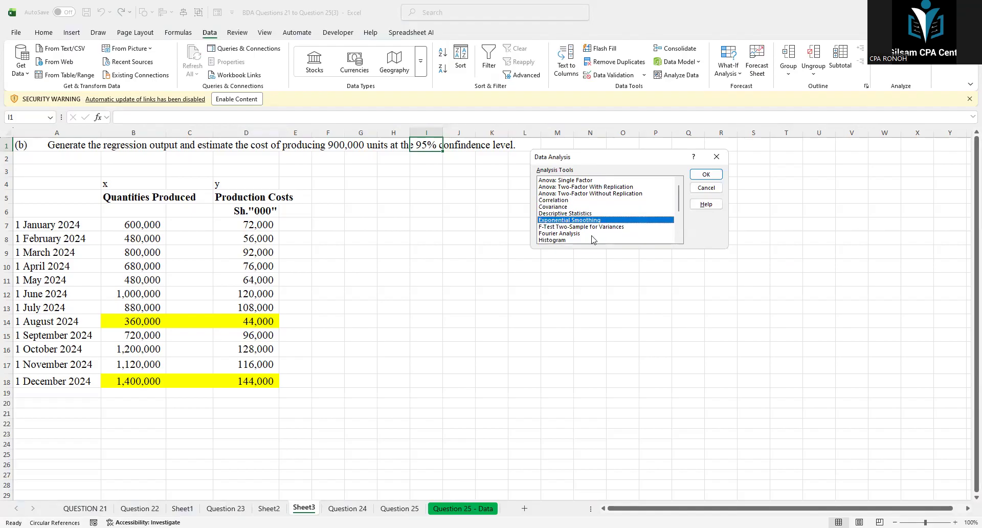
left_click(561, 240)
scroll(606, 236, "down", 1)
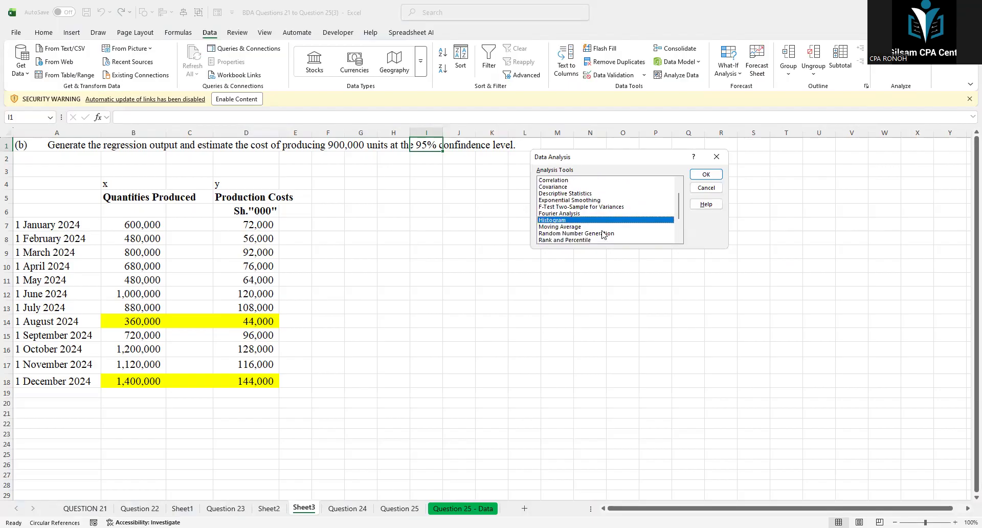
left_click(608, 227)
scroll(596, 236, "down", 1)
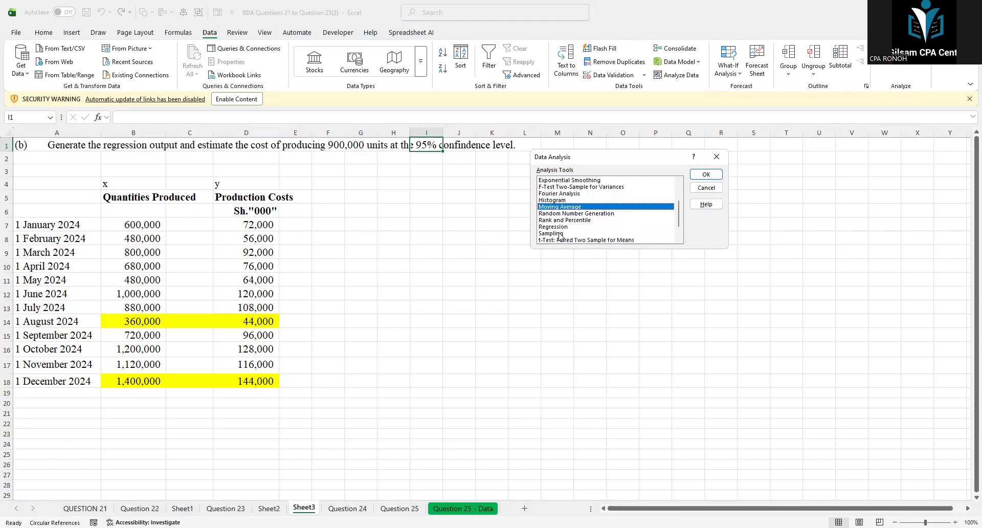
left_click(558, 226)
left_click(565, 234)
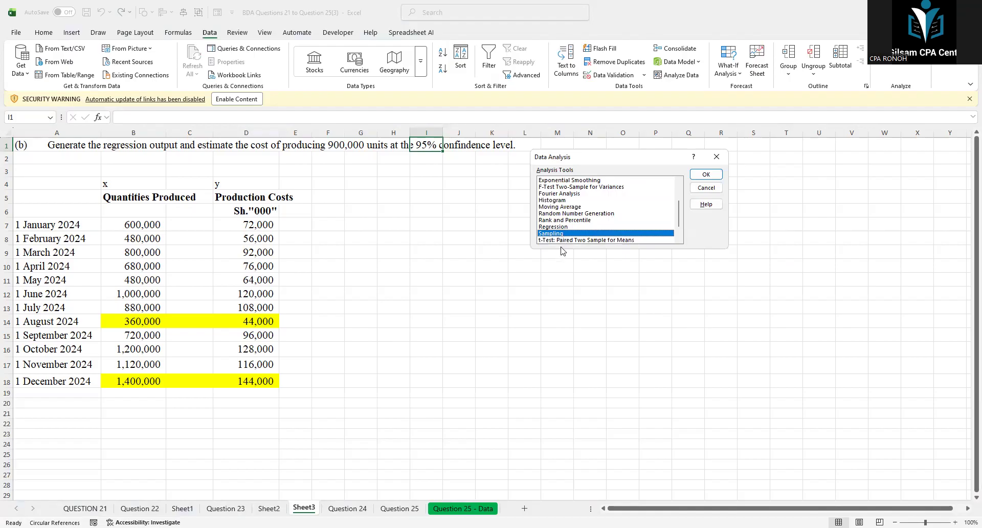
scroll(564, 248, "down", 1)
scroll(605, 236, "up", 2)
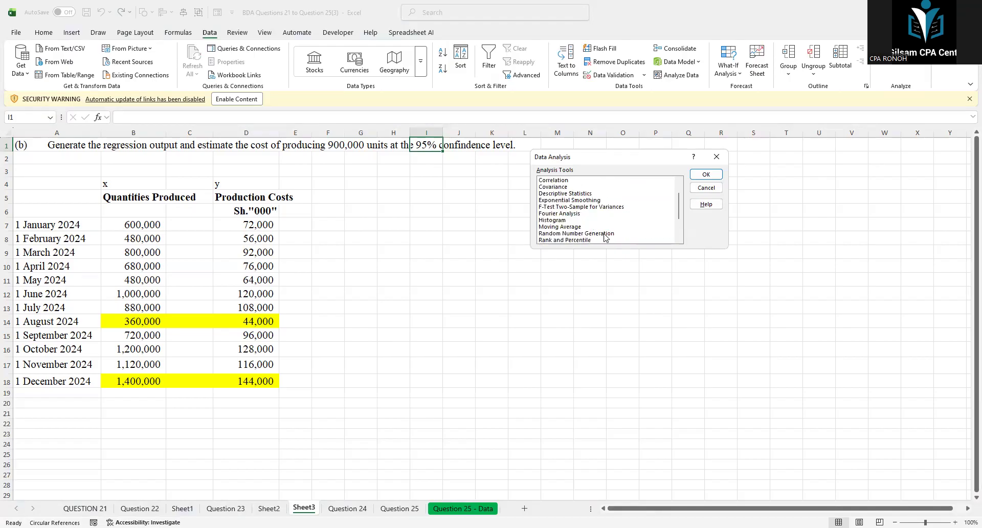
scroll(604, 235, "up", 1)
scroll(601, 230, "down", 3)
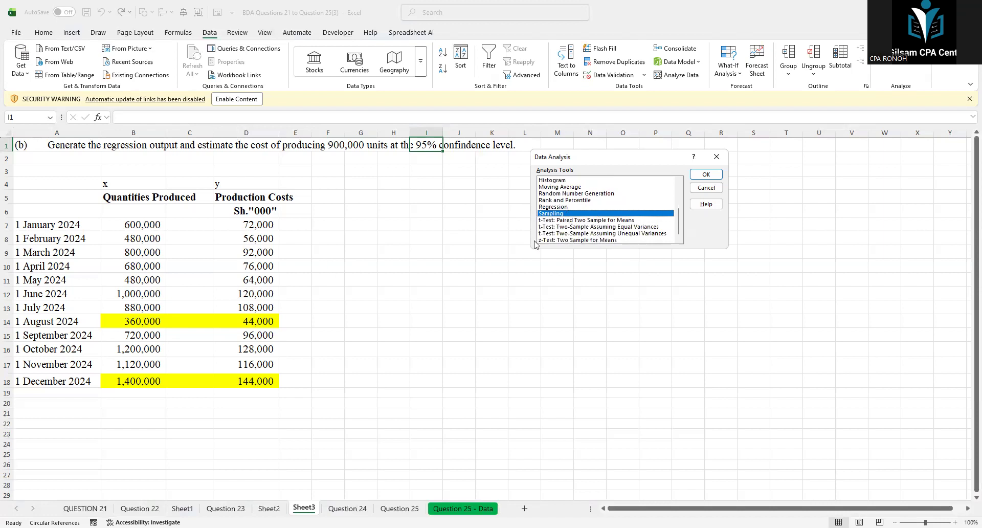
Start the Regression analysis tool and enable its confidence level at 95%
left_click(556, 208)
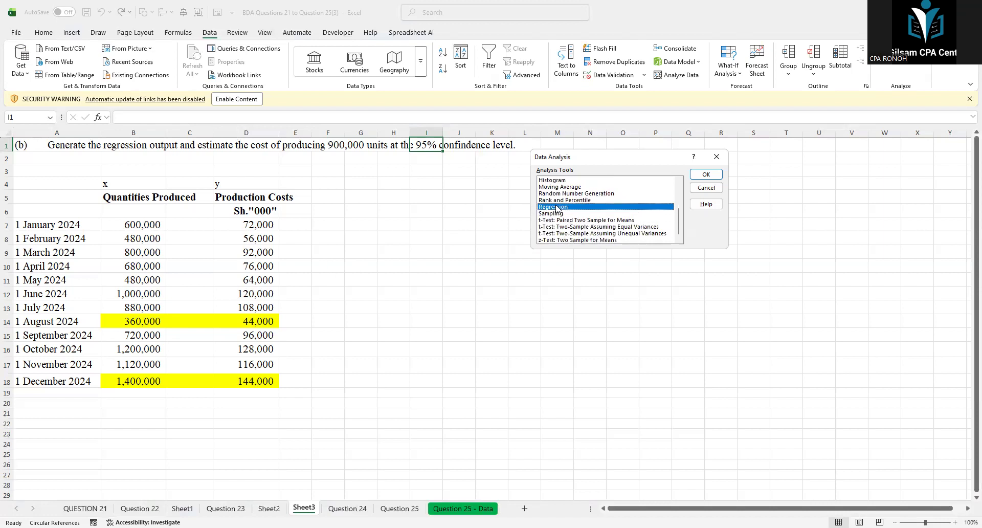
left_click(711, 174)
left_click(538, 175)
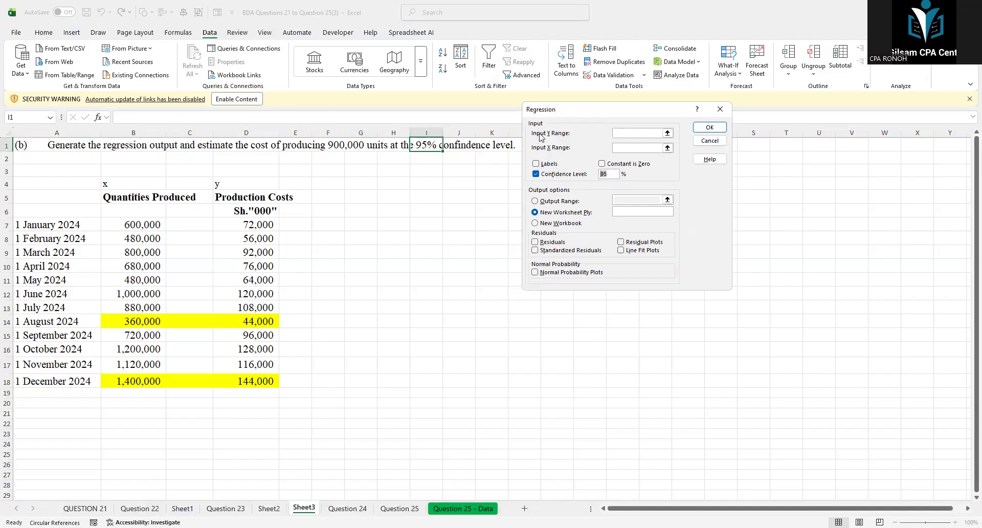
Run the regression to a new worksheet with production costs D7:D18 as the Y range and quantities B7:B18 as the X range
left_click(634, 135)
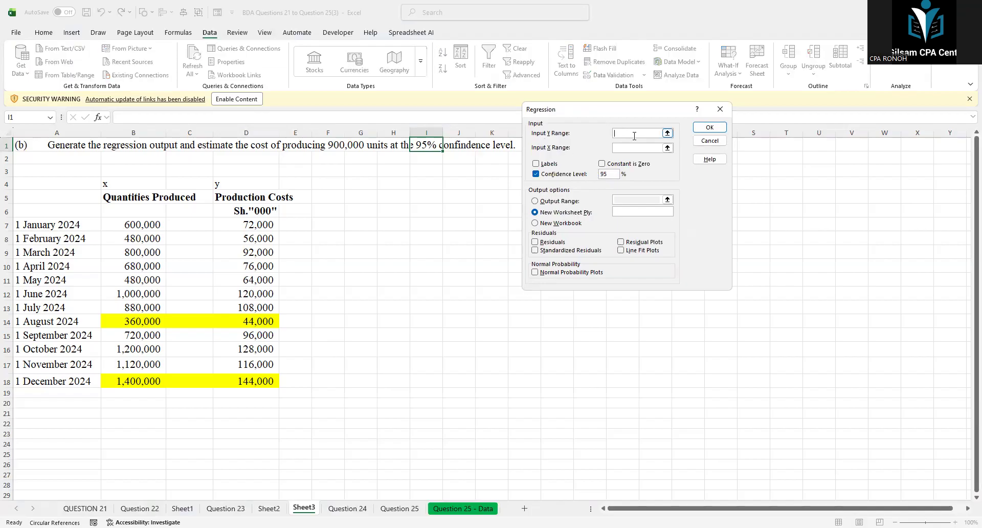
left_click(667, 133)
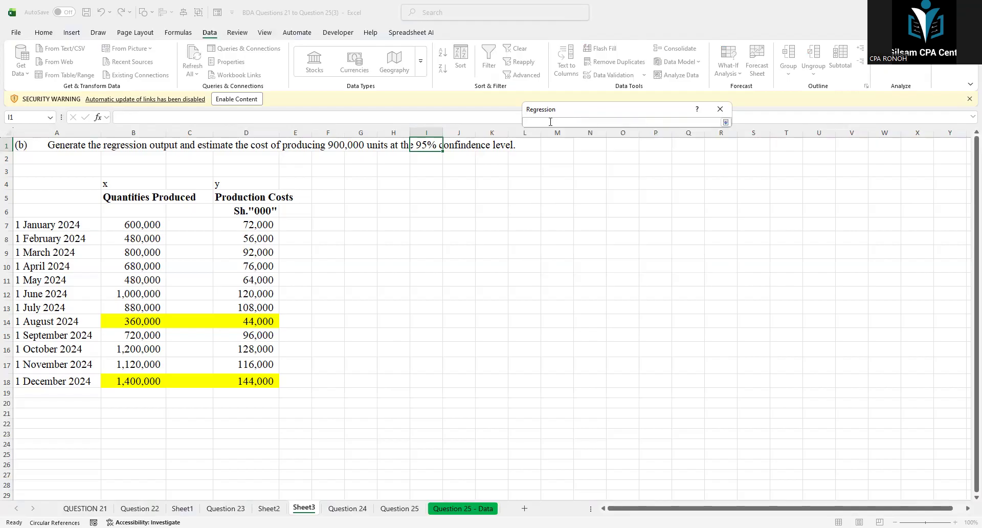
left_click(726, 122)
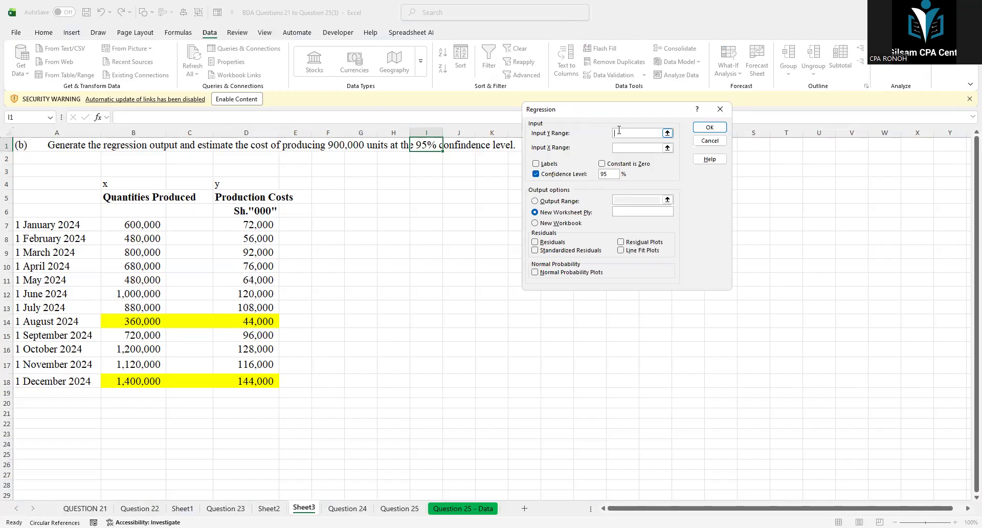
left_click_drag(245, 227, 251, 384)
left_click(628, 148)
left_click(148, 225)
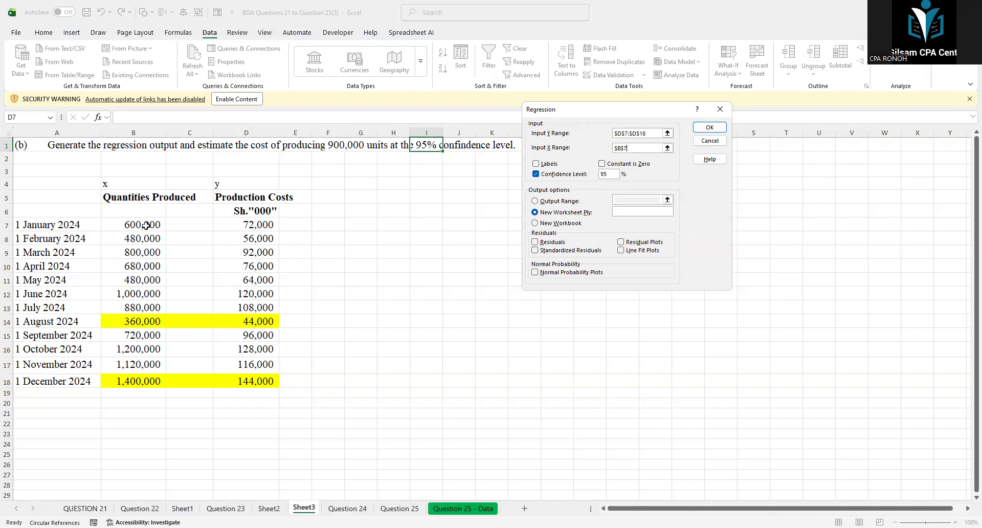
left_click(139, 381, "shift")
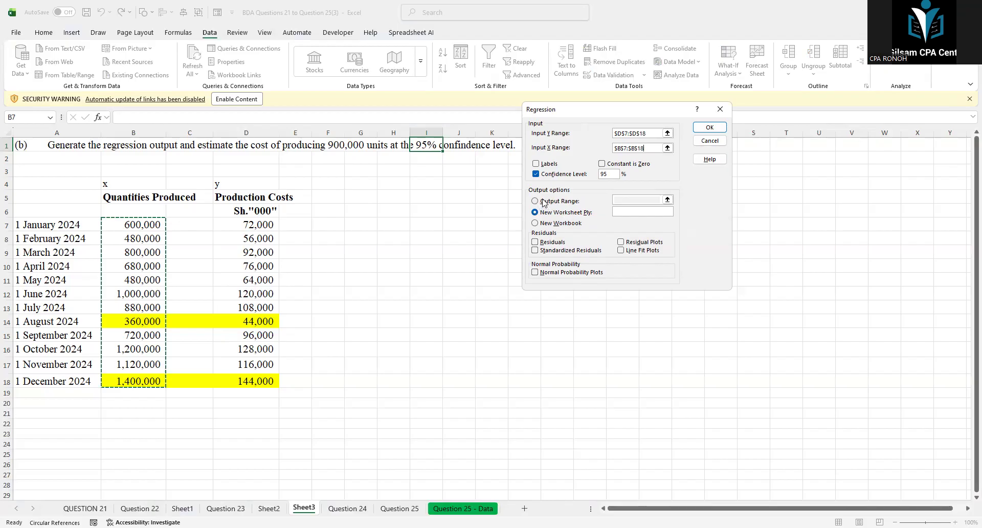
left_click(710, 128)
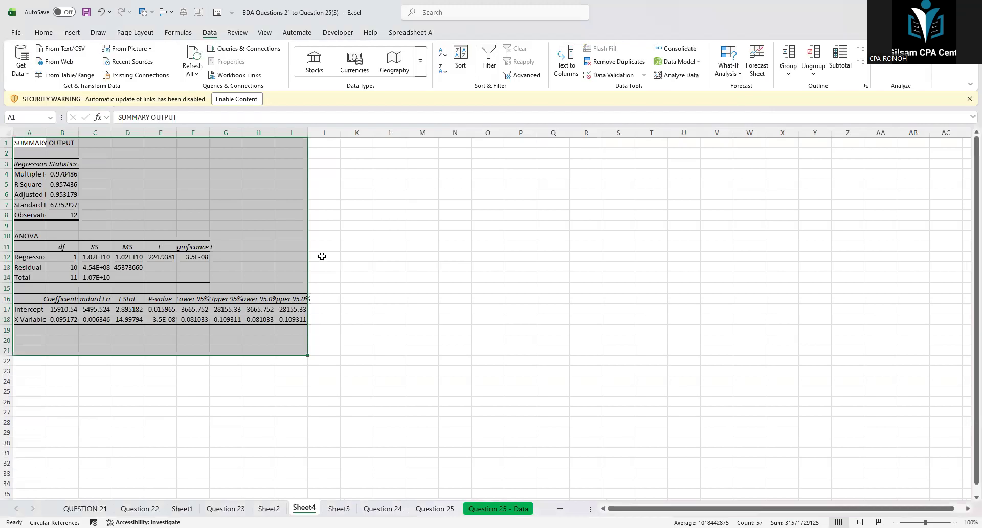
Widen columns A, B and C of the regression summary output so their labels and values display in full
left_click(337, 508)
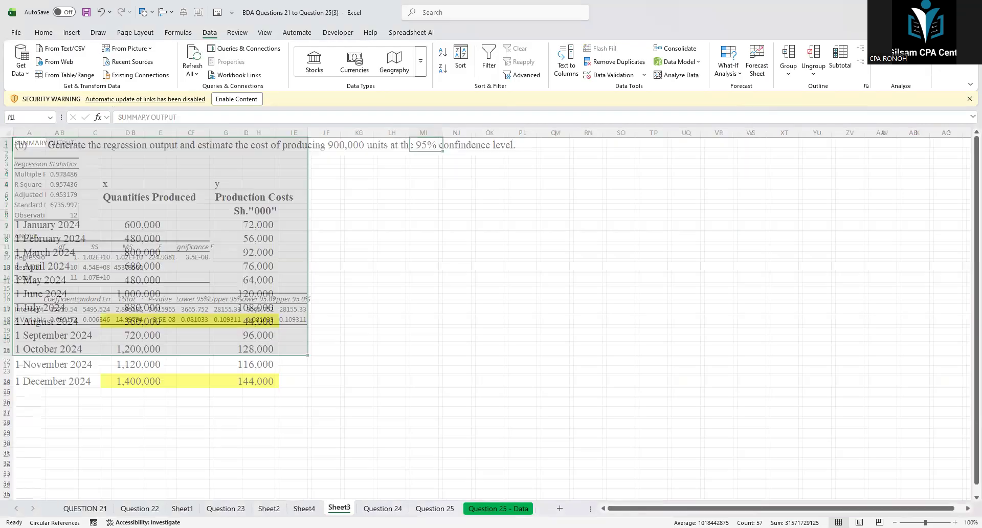
left_click(304, 509)
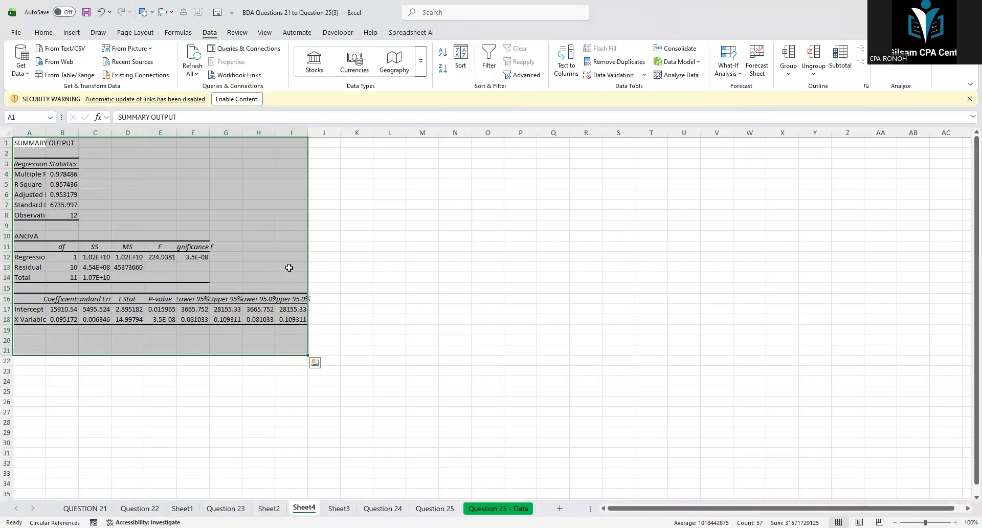
left_click(148, 175)
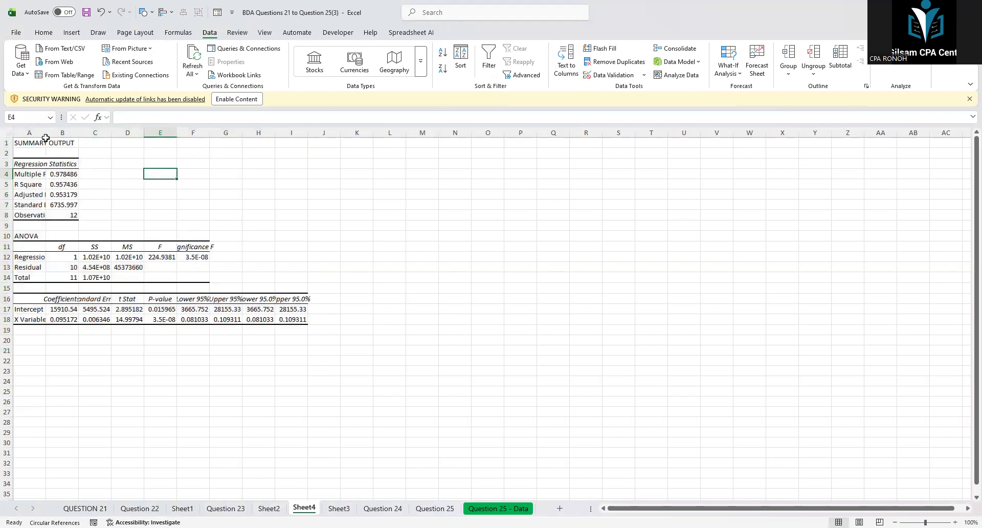
double_click(44, 133)
left_click(115, 133)
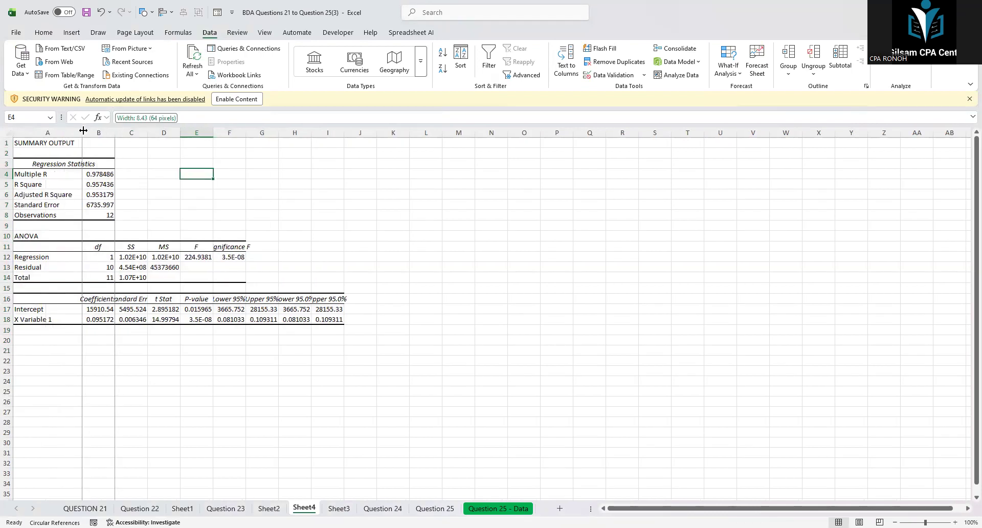
left_click_drag(83, 131, 98, 131)
left_click(314, 213)
left_click_drag(200, 134, 246, 136)
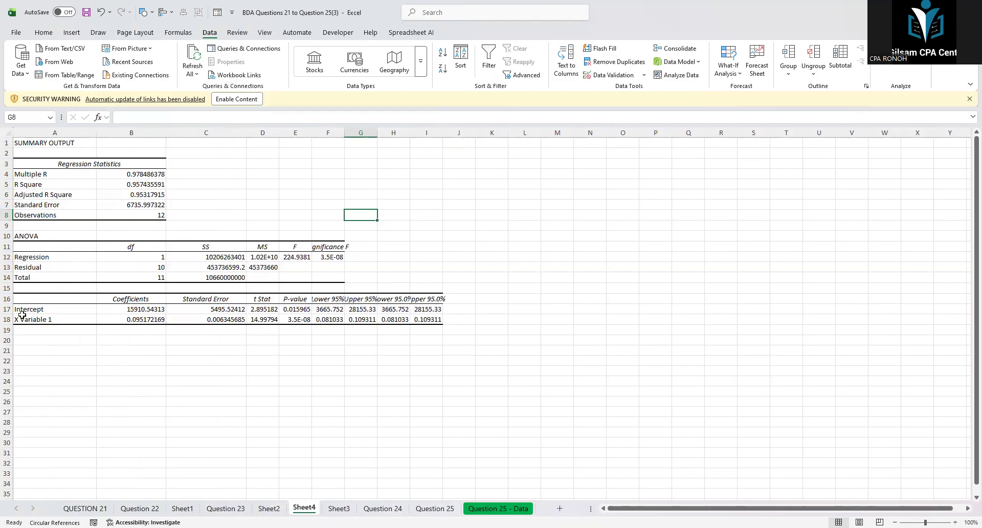
Widen columns F, G, H and I of the regression output so the confidence limit headings and values display in full
left_click(206, 299)
left_click(207, 309)
left_click(264, 300)
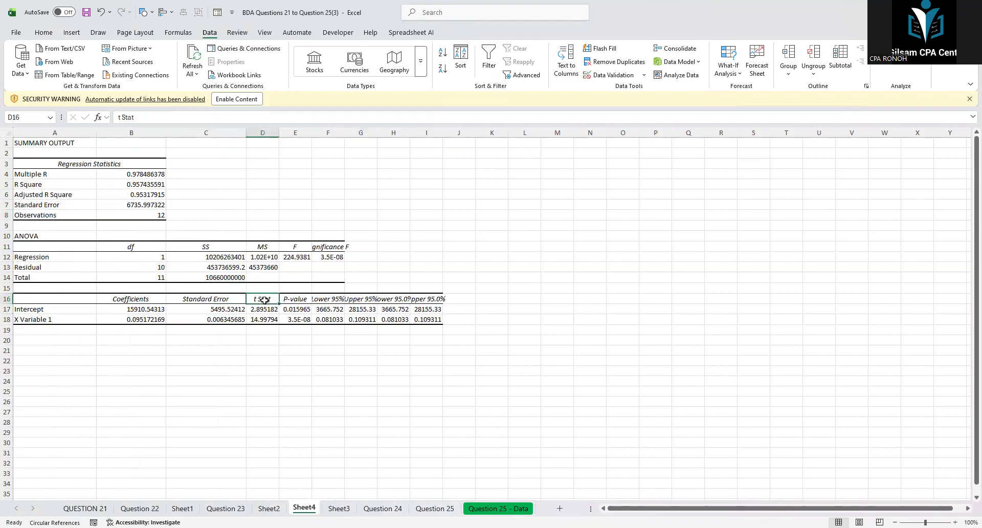
double_click(344, 132)
left_click(353, 300)
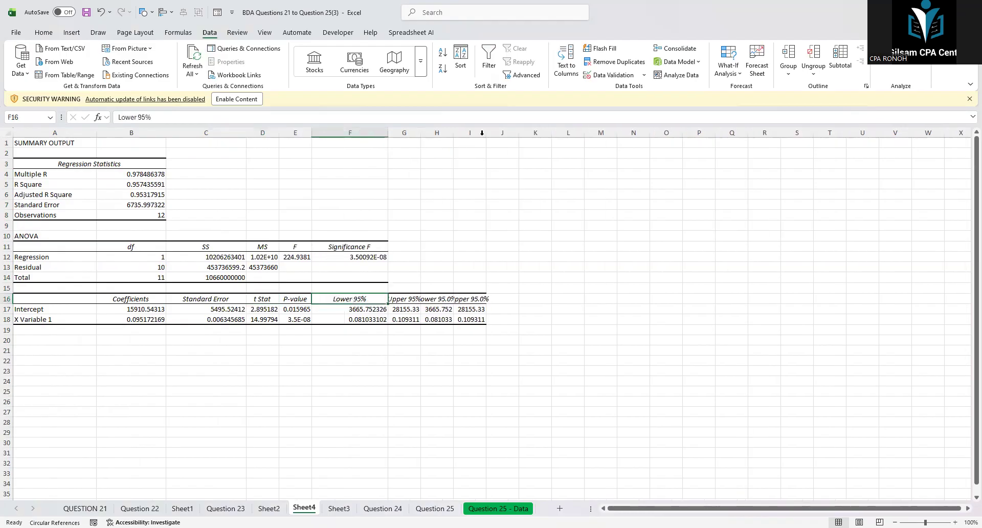
double_click(421, 132)
double_click(494, 133)
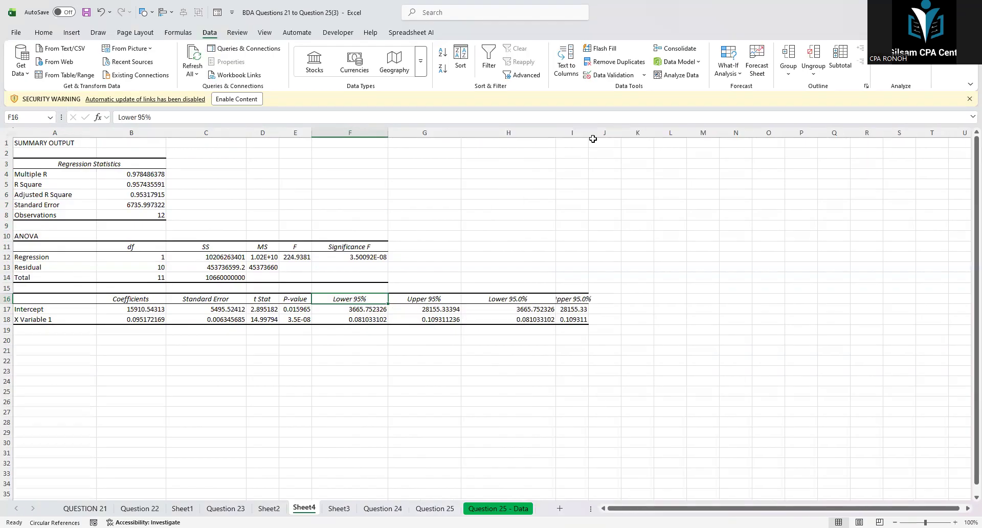
left_click_drag(588, 133, 640, 146)
Examine the Regression row of the ANOVA table and the Regression Statistics block of the summary output
left_click_drag(29, 258, 251, 256)
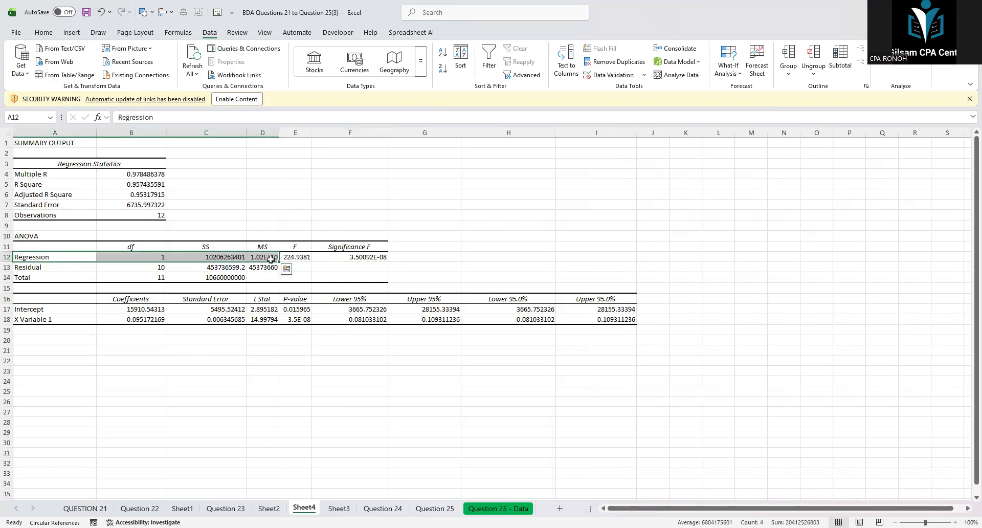
left_click(259, 258)
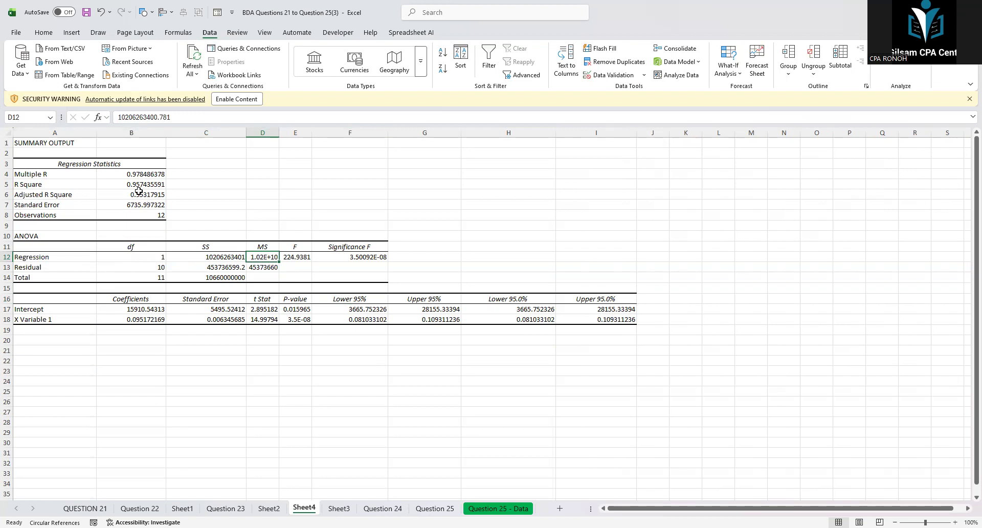
left_click_drag(36, 177, 150, 212)
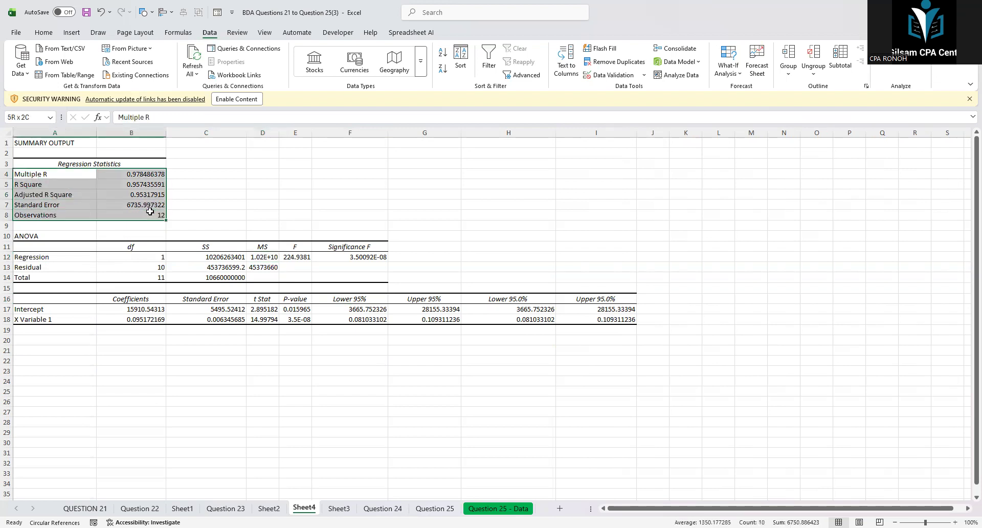
left_click(238, 173)
left_click_drag(62, 163, 153, 215)
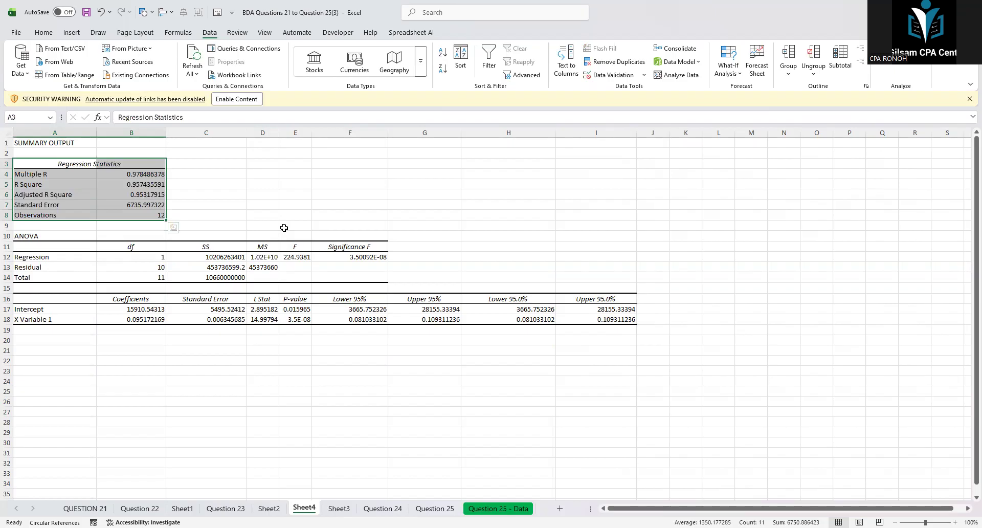
left_click(338, 371)
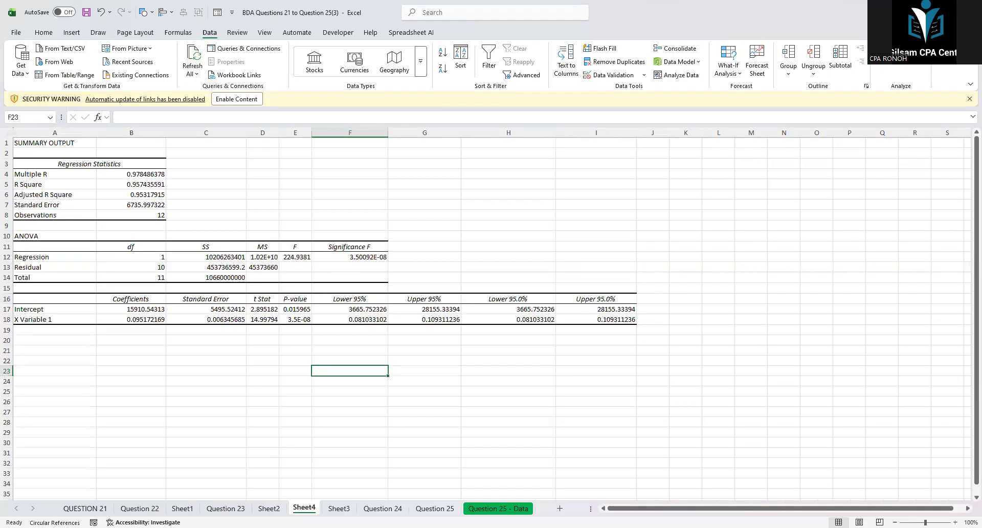
Review the source data on Sheet2 and the Question 23 requirements, and return to the regression output on Sheet4
left_click(900, 56)
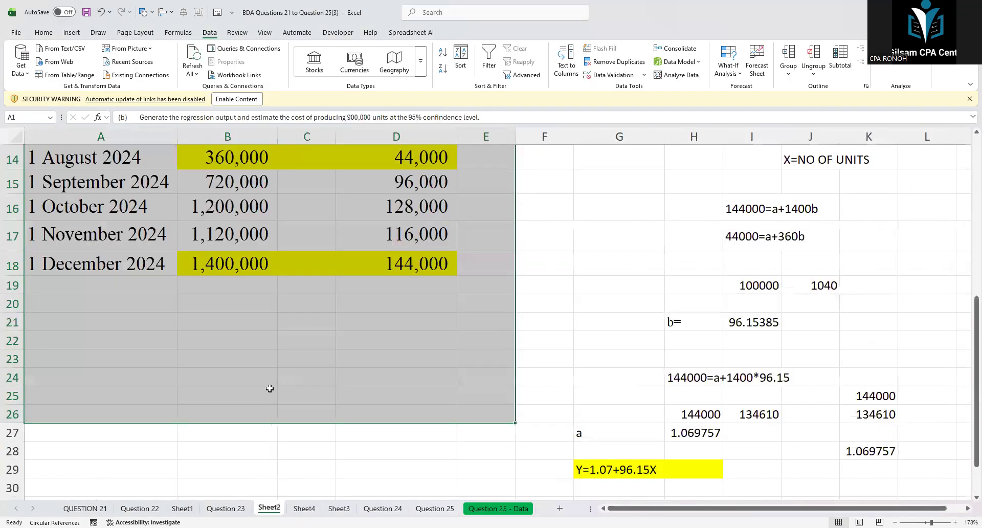
left_click(270, 509)
scroll(280, 369, "up", 5)
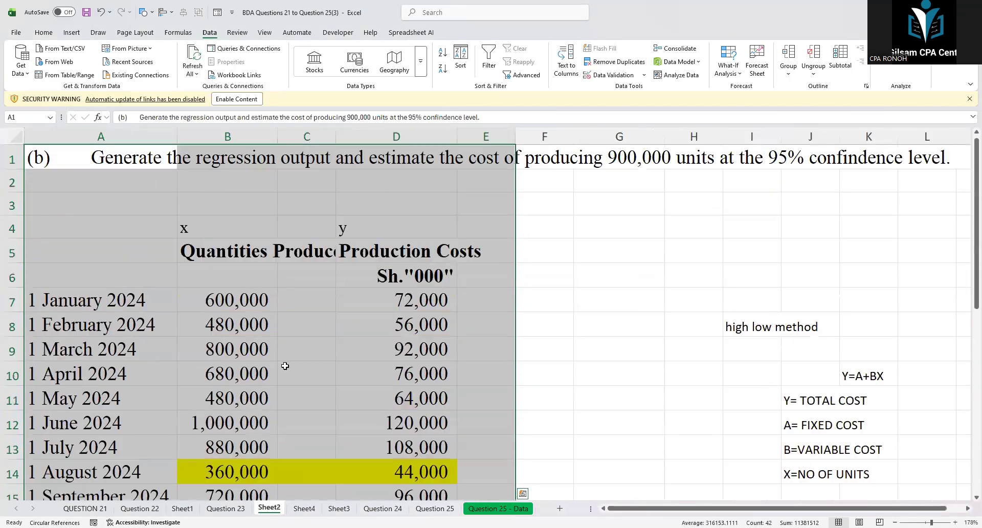
left_click(226, 509)
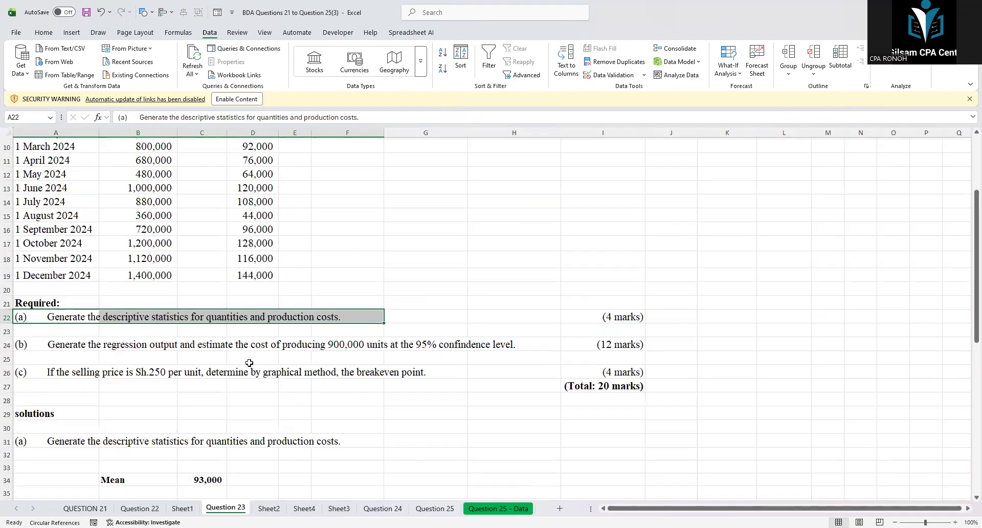
scroll(278, 366, "up", 2)
scroll(278, 367, "up", 2)
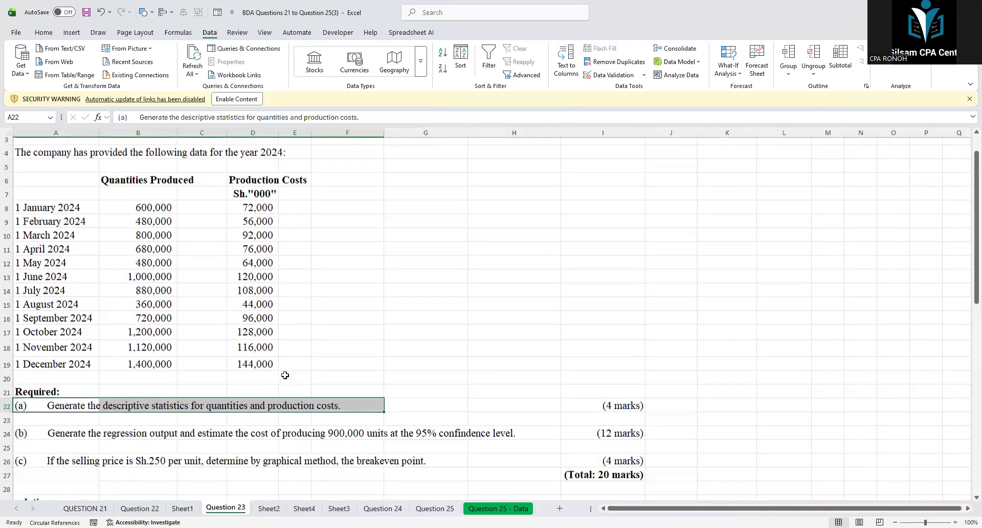
left_click(412, 332)
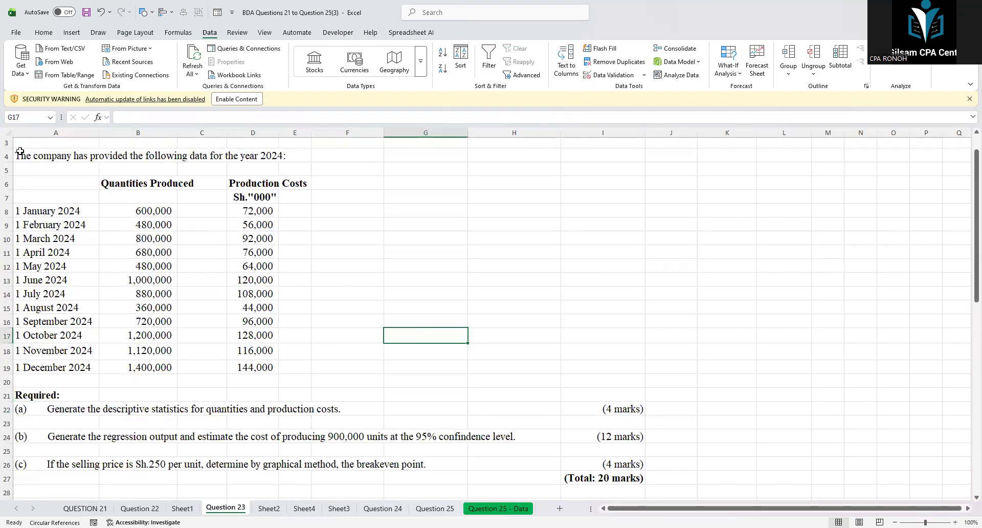
left_click(304, 508)
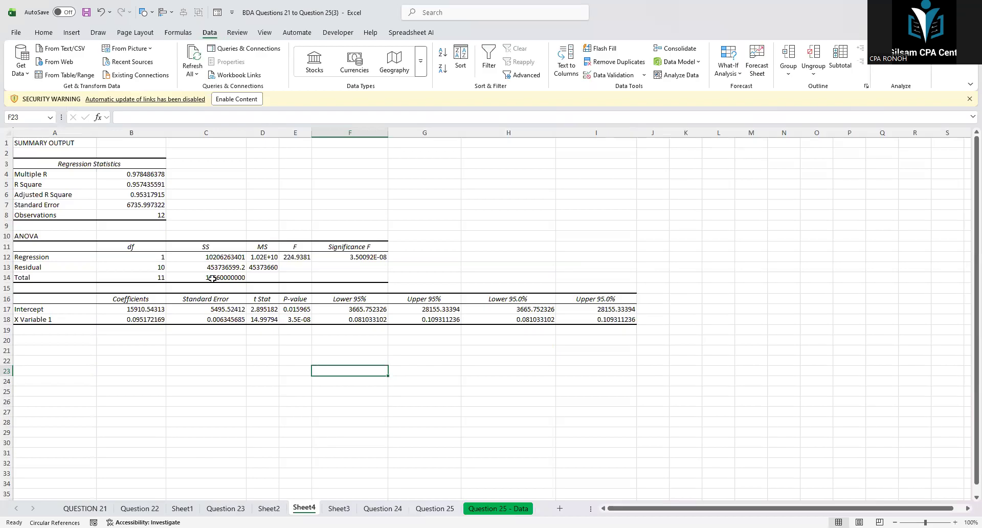
Select the entire regression summary output, A1:I18, for review
left_click_drag(31, 144, 619, 327)
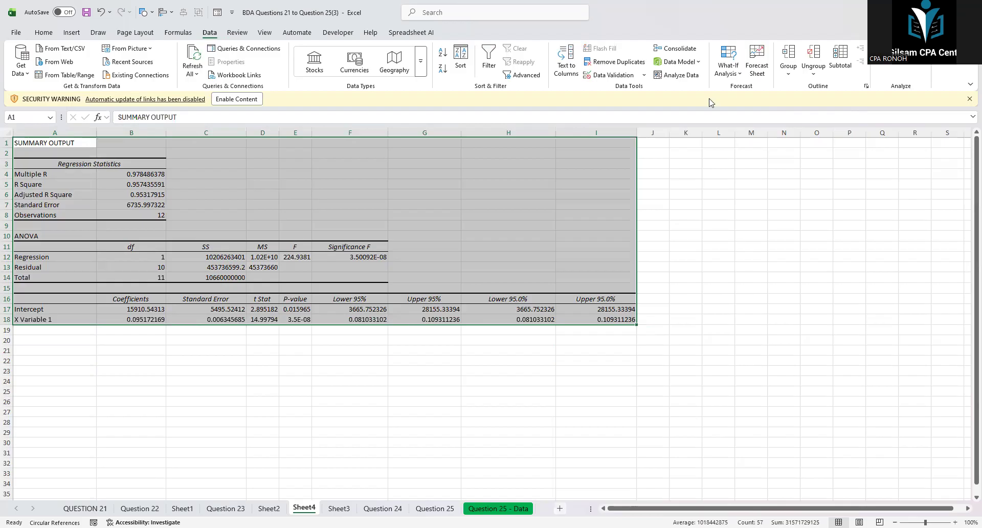
key("alt+Tab")
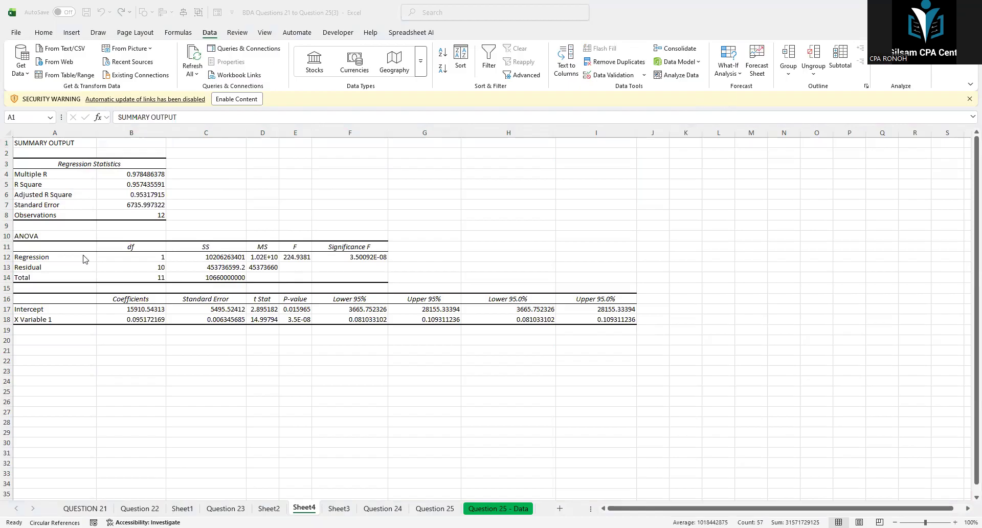
key("ctrl+a")
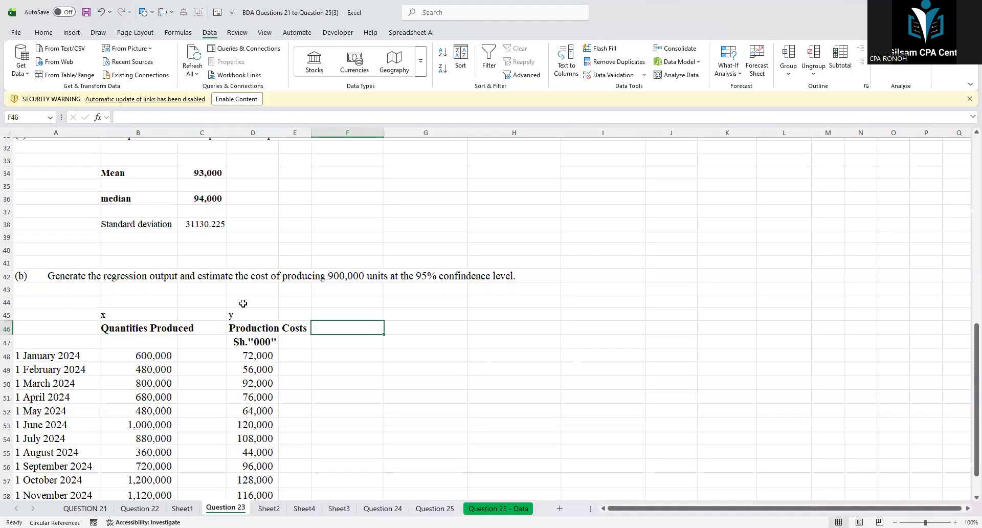
Re-read the Question 23 requirements, part (a) solutions and part (b) data, checking them alongside the regression output on Sheet4
scroll(243, 303, "up", 7)
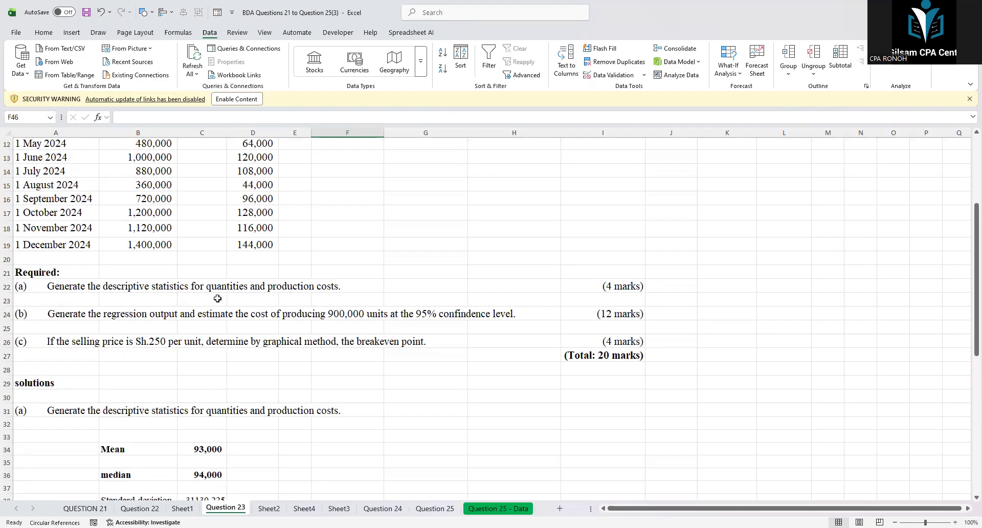
left_click(362, 326)
scroll(370, 355, "down", 2)
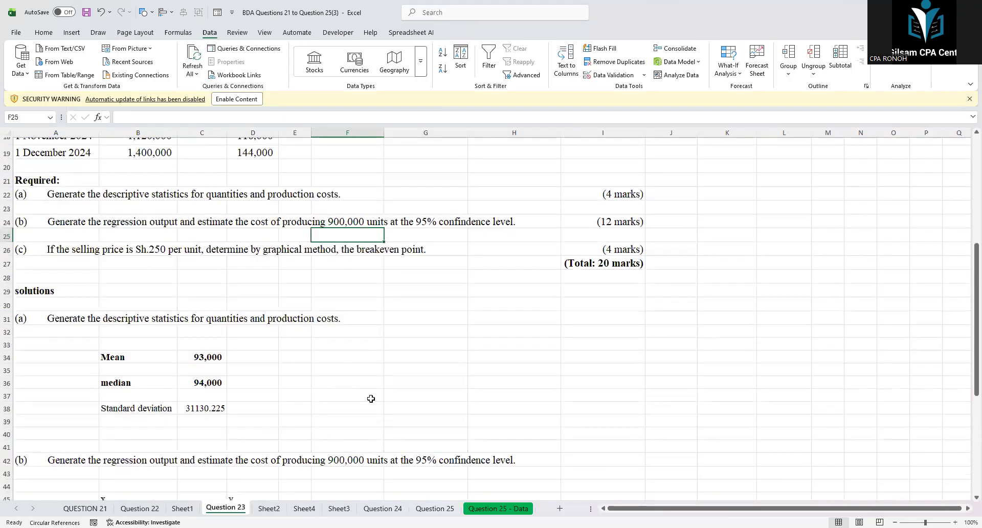
scroll(370, 399, "down", 4)
scroll(371, 398, "down", 4)
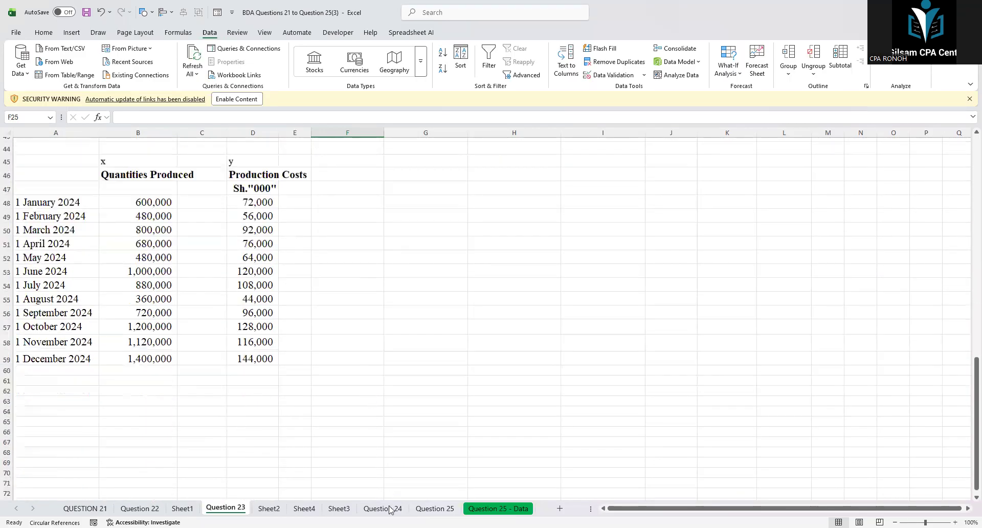
left_click(303, 508)
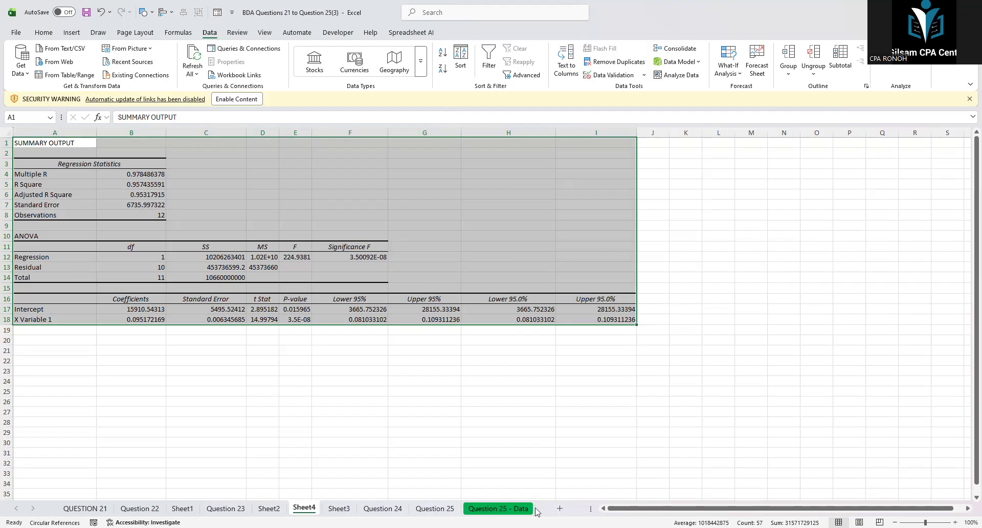
left_click(225, 508)
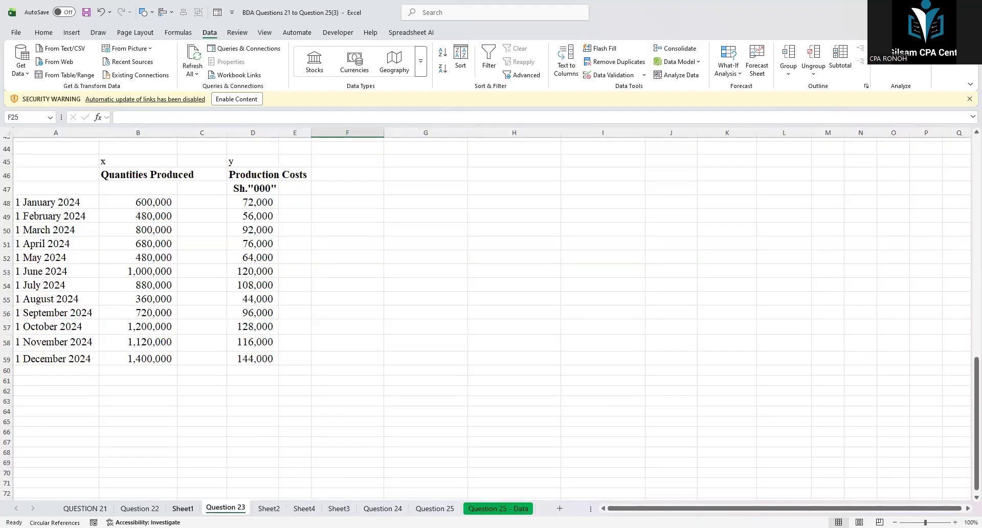
scroll(208, 403, "up", 4)
scroll(208, 403, "up", 2)
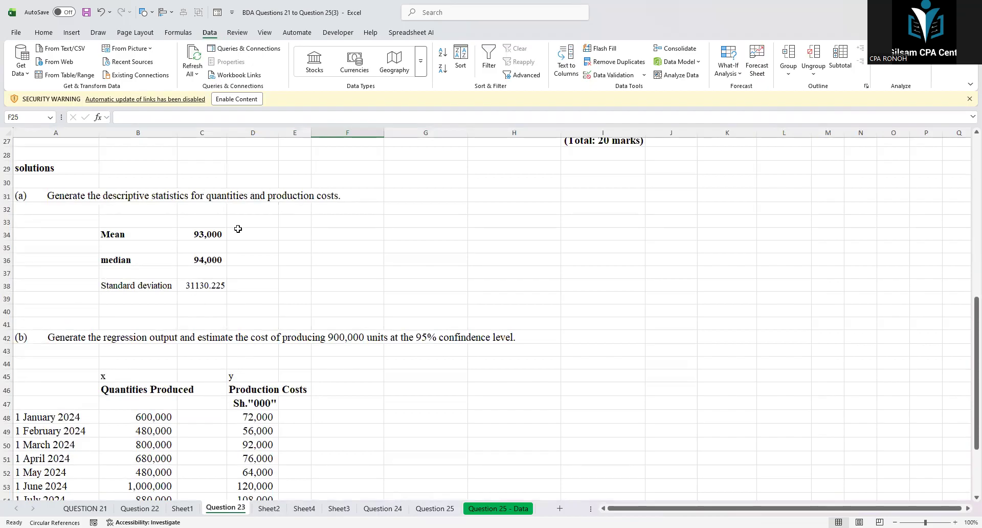
scroll(238, 229, "up", 1)
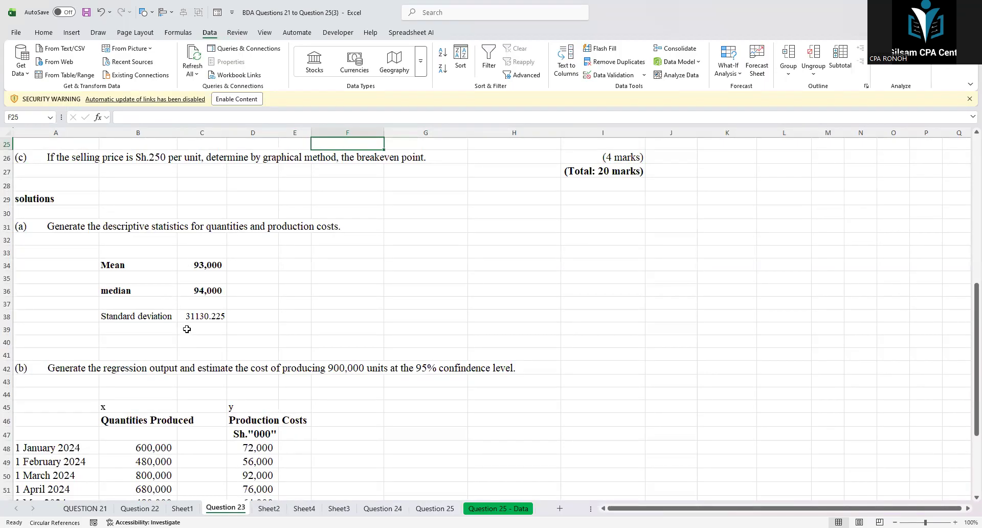
scroll(186, 330, "up", 2)
scroll(187, 330, "up", 2)
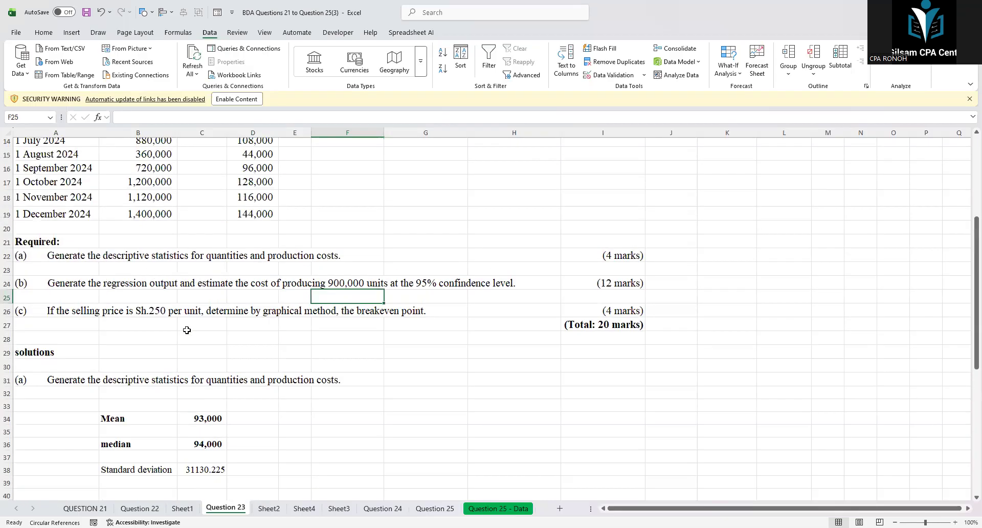
scroll(187, 329, "up", 4)
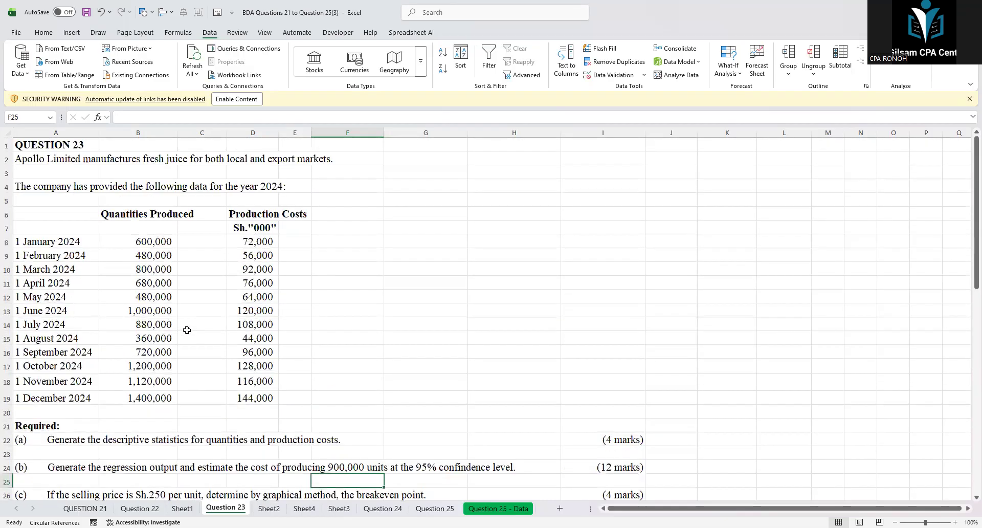
Copy the Question 23 quantities and production costs table, A6:E19, into a new worksheet starting at cell B5
left_click(434, 293)
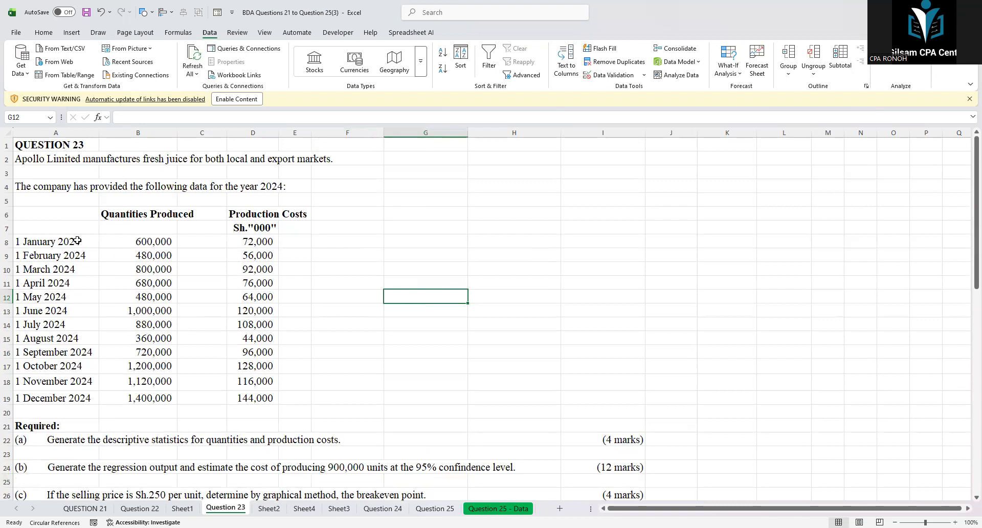
mouse_move(44, 225)
left_mouse_down()
mouse_move(279, 286)
mouse_move(297, 339)
left_mouse_up()
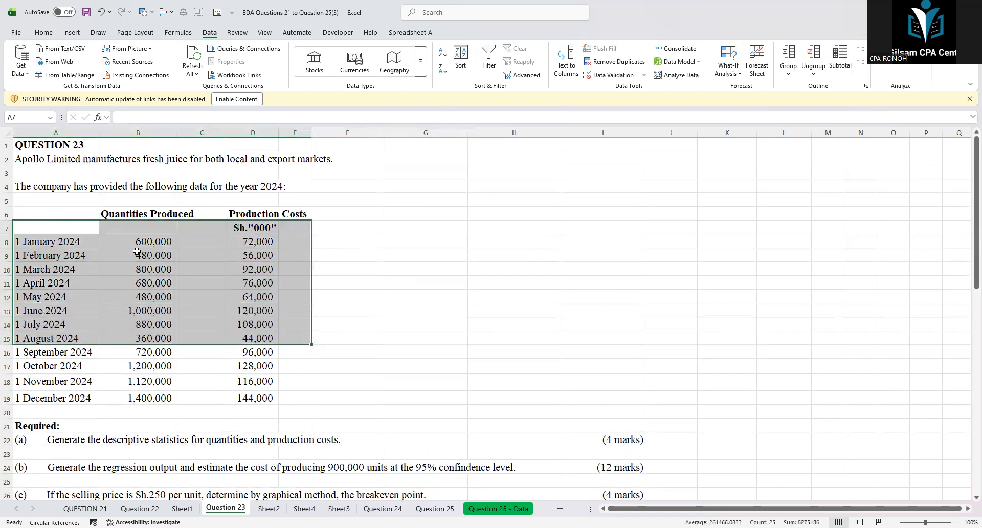
left_click_drag(44, 209, 302, 403)
key("ctrl+c")
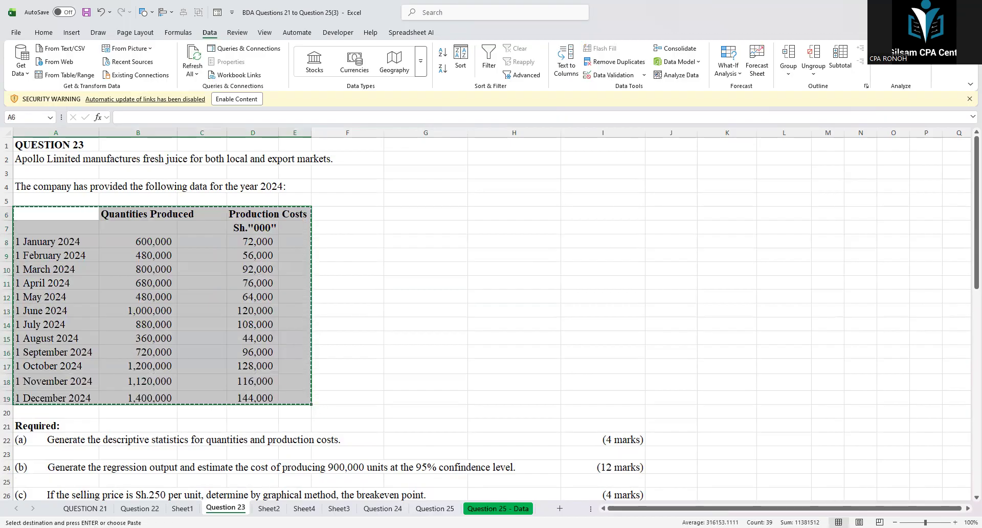
left_click(560, 508)
left_click(51, 184)
key("ctrl+v")
left_click(422, 268)
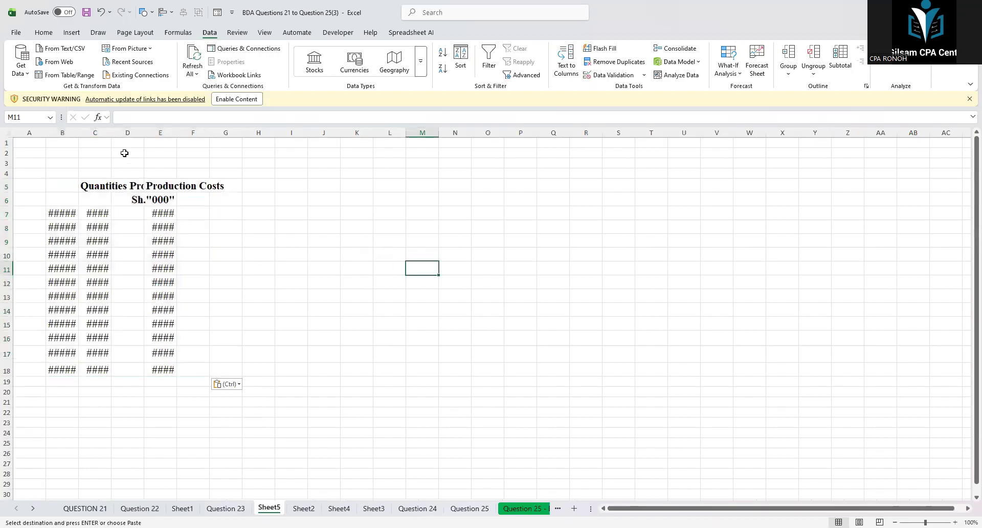
Widen columns B to F of the new worksheet together so the pasted dates, quantities and costs display in full
left_click(128, 133)
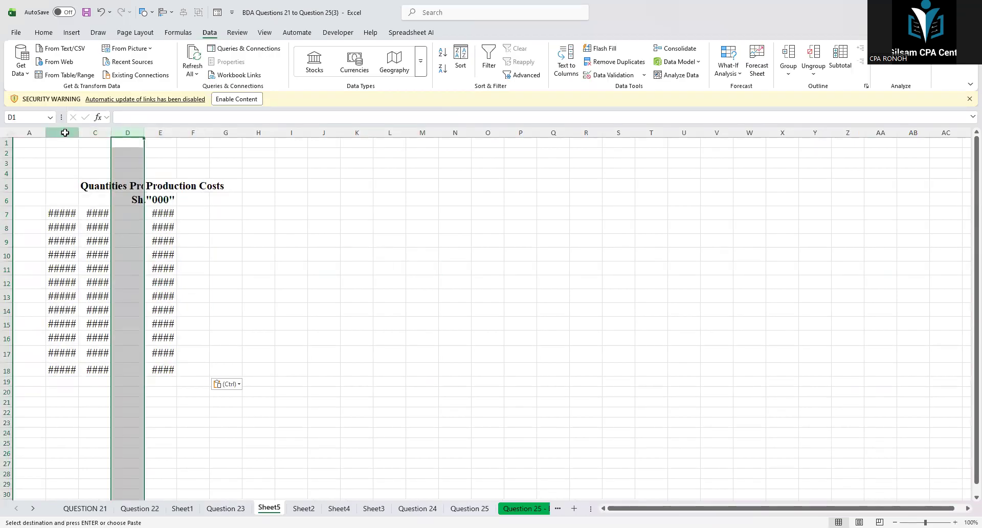
left_click_drag(65, 133, 180, 138)
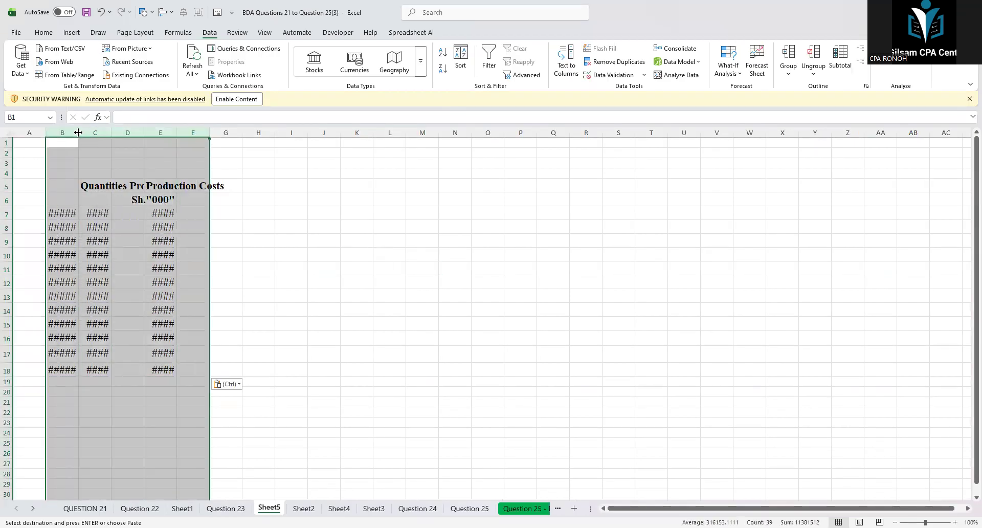
left_click_drag(78, 132, 131, 133)
left_click(593, 281)
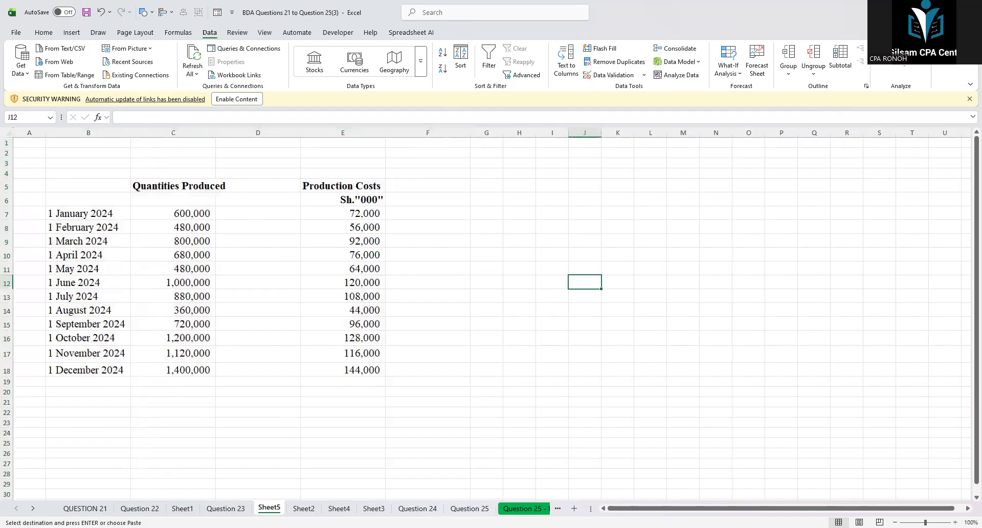
Run Descriptive Statistics on C7:E18, grouped by columns, with summary statistics and a 95% confidence level for the mean, output to a new worksheet
scroll(573, 221, "up", 2)
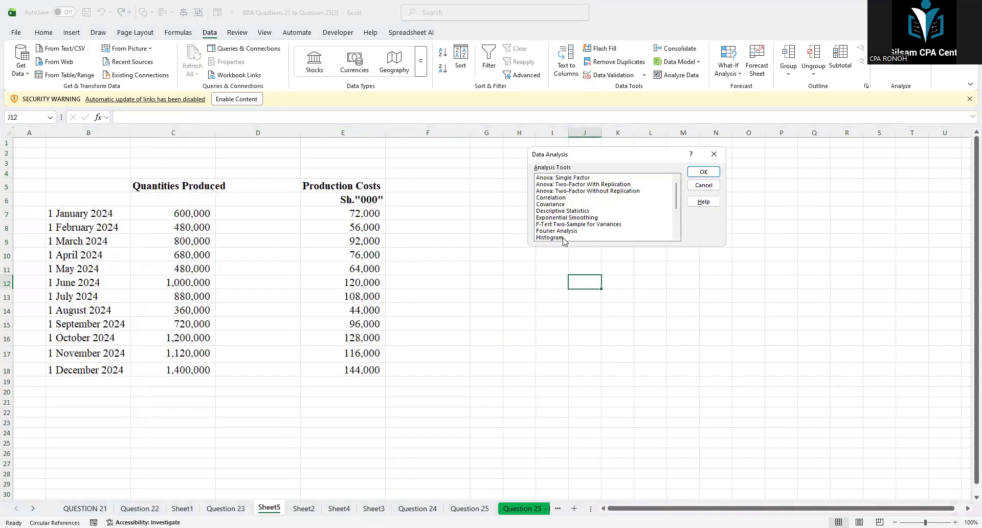
left_click(570, 210)
left_click(704, 171)
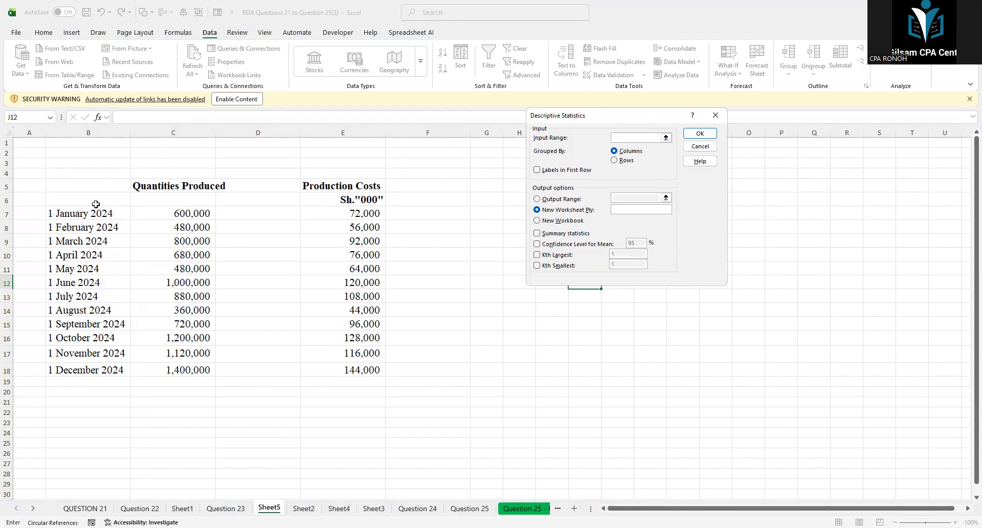
left_click_drag(161, 214, 358, 370)
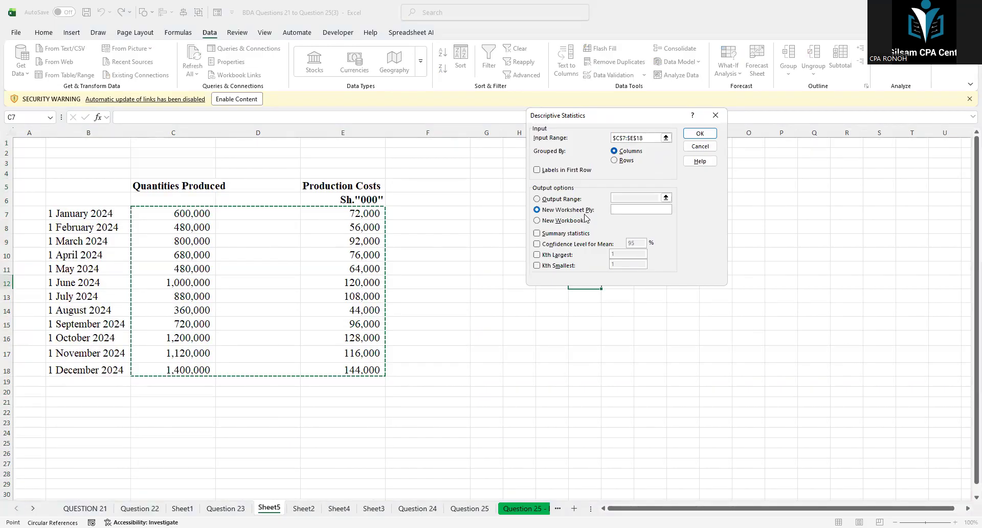
left_click(539, 244)
left_click(539, 244)
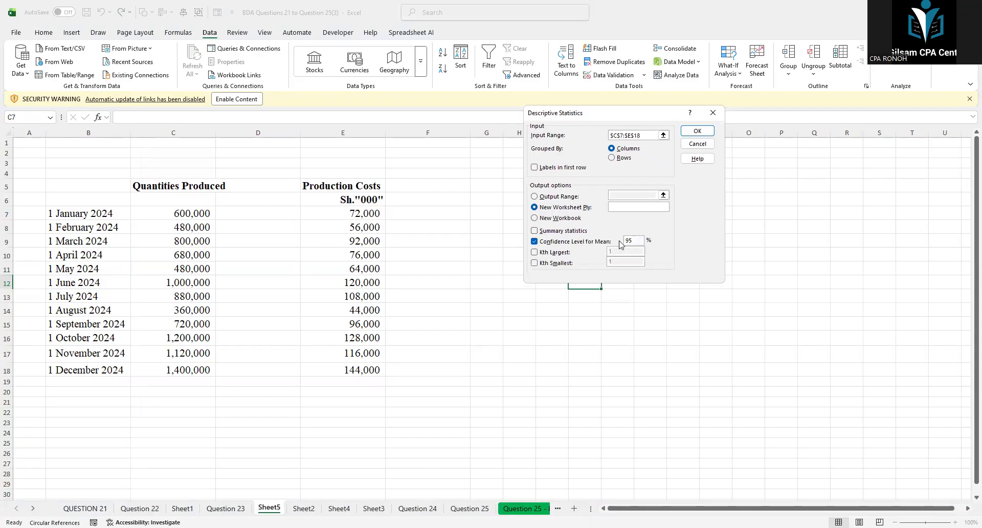
left_click(534, 230)
left_click(697, 131)
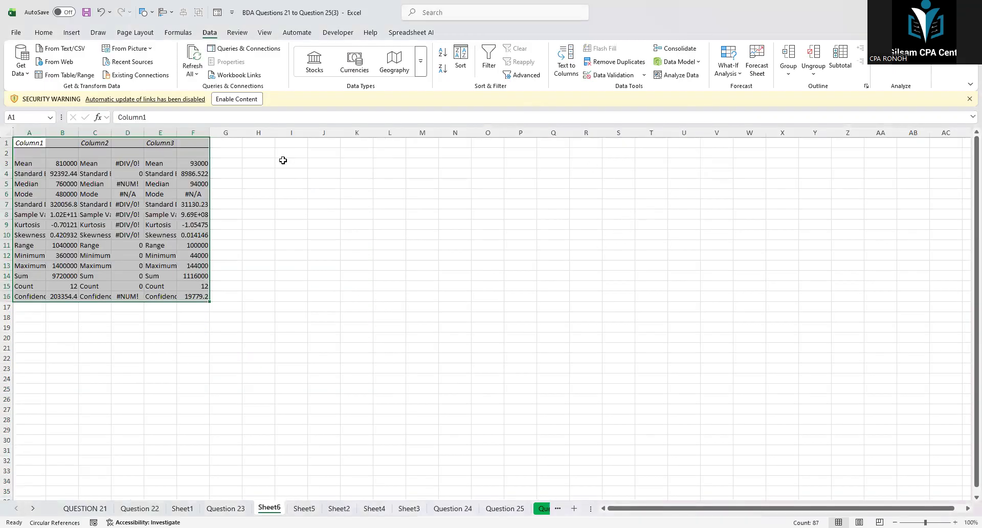
Widen columns A to D of the descriptive statistics output to make room for the labels and values
left_click_drag(45, 134, 85, 134)
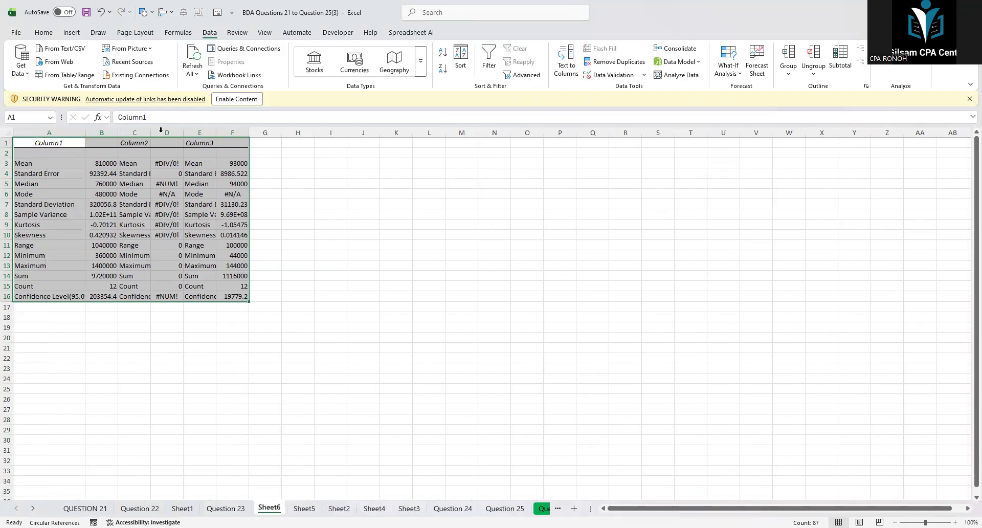
double_click(118, 133)
left_click(222, 133)
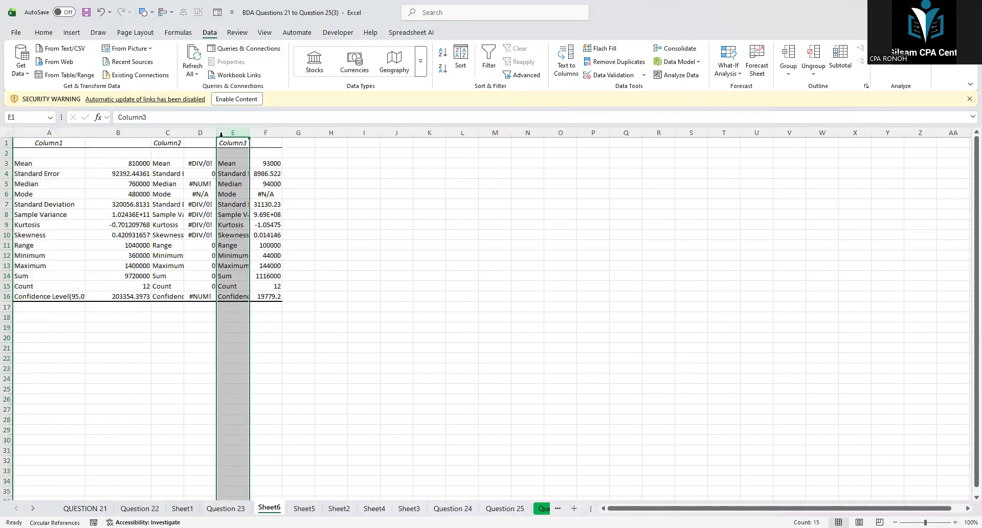
left_click_drag(216, 134, 250, 134)
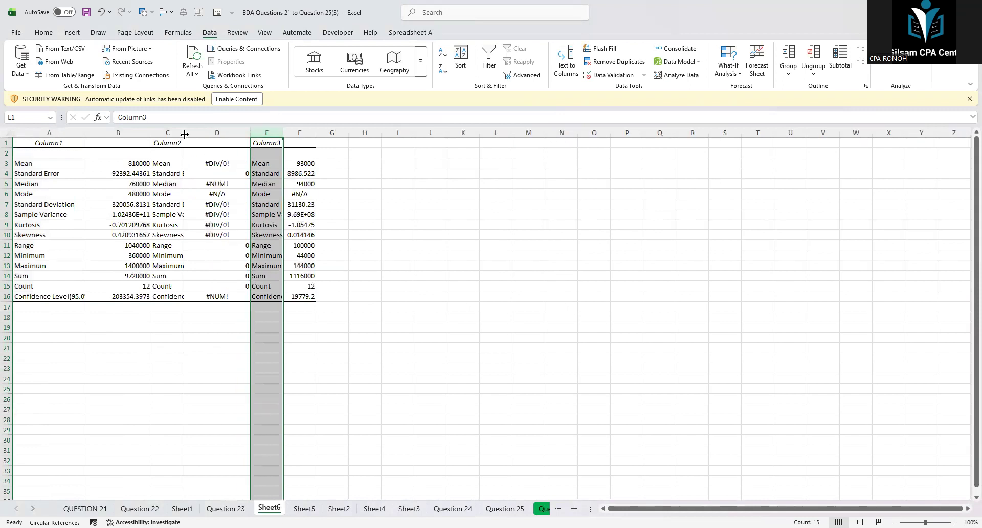
left_click_drag(184, 134, 182, 289)
left_click_drag(227, 134, 274, 134)
Delete column D with the error values and widen the Column3 label and value columns that take its place
left_click(307, 132)
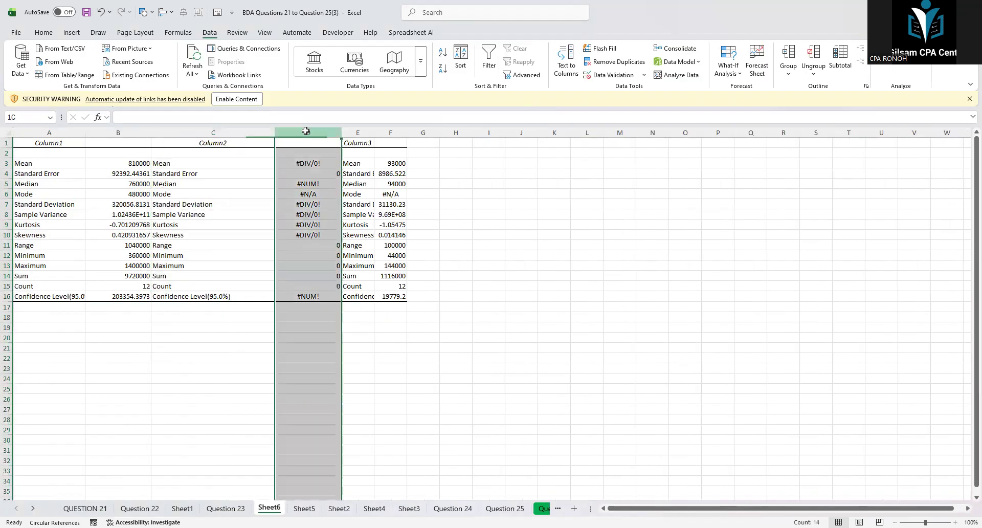
right_click(306, 132)
left_click(333, 256)
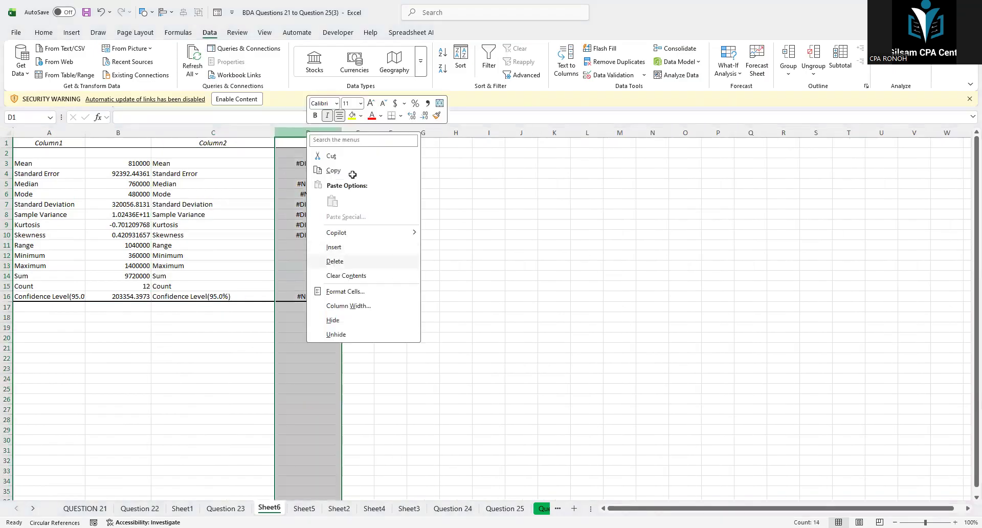
left_click_drag(308, 134, 368, 134)
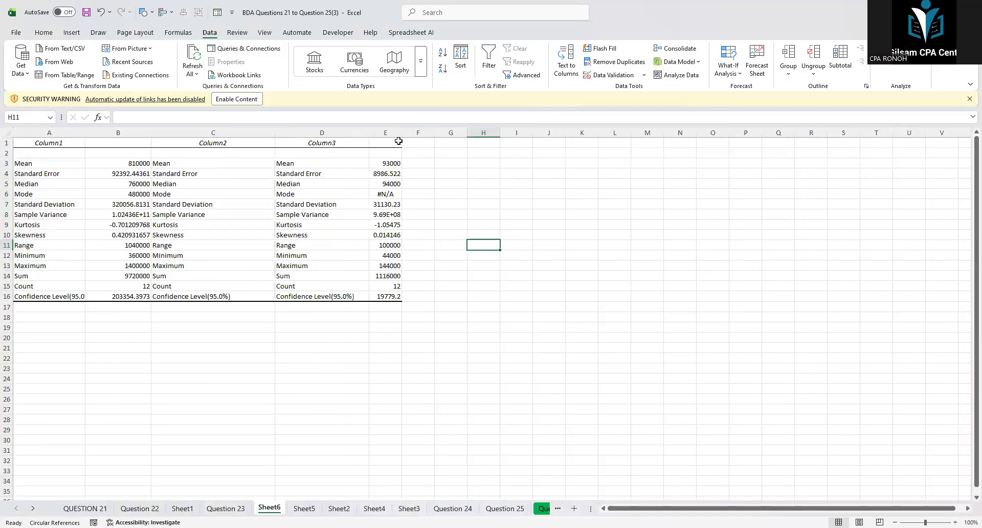
left_click(465, 192)
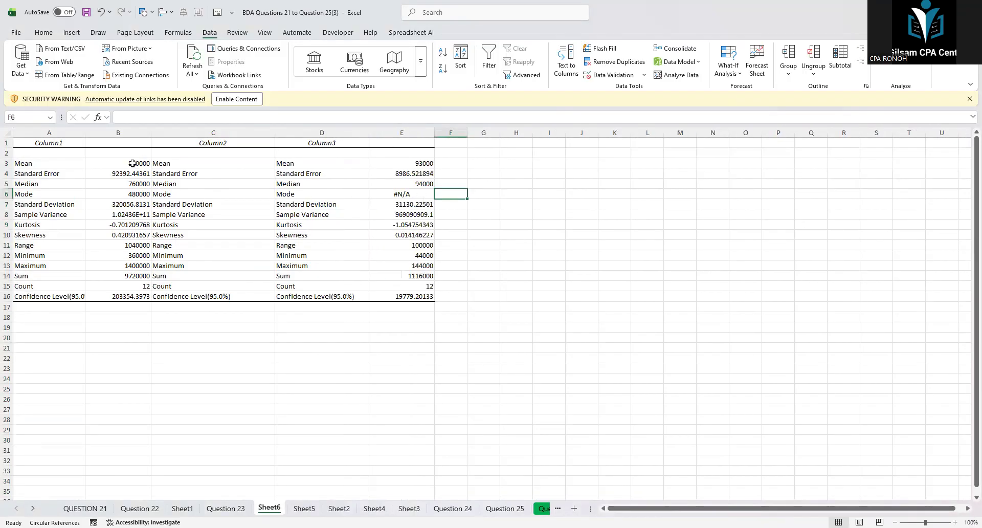
Label the quantities statistics X in B1 and the production costs statistics Y in E1, then select each column for review
left_click_drag(23, 164, 117, 165)
left_click(117, 165)
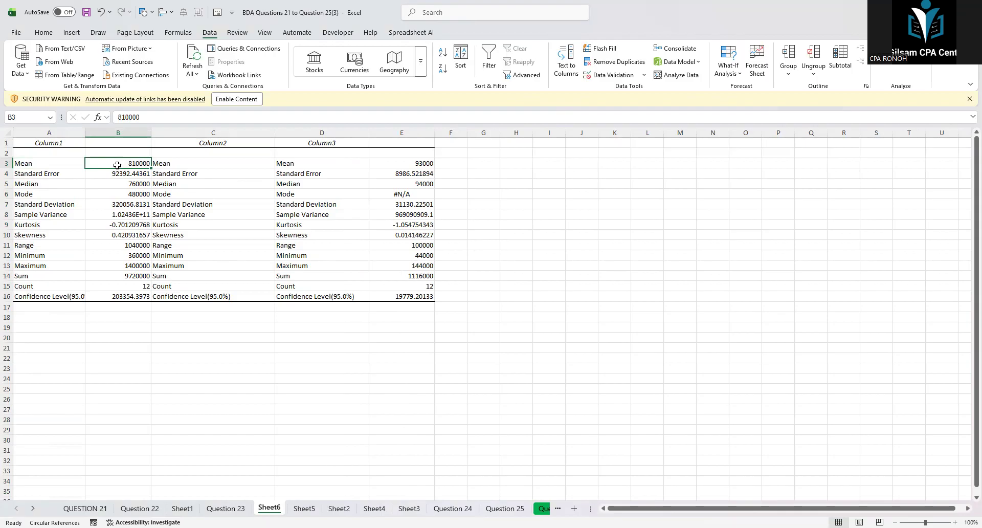
left_click(128, 143)
type("X")
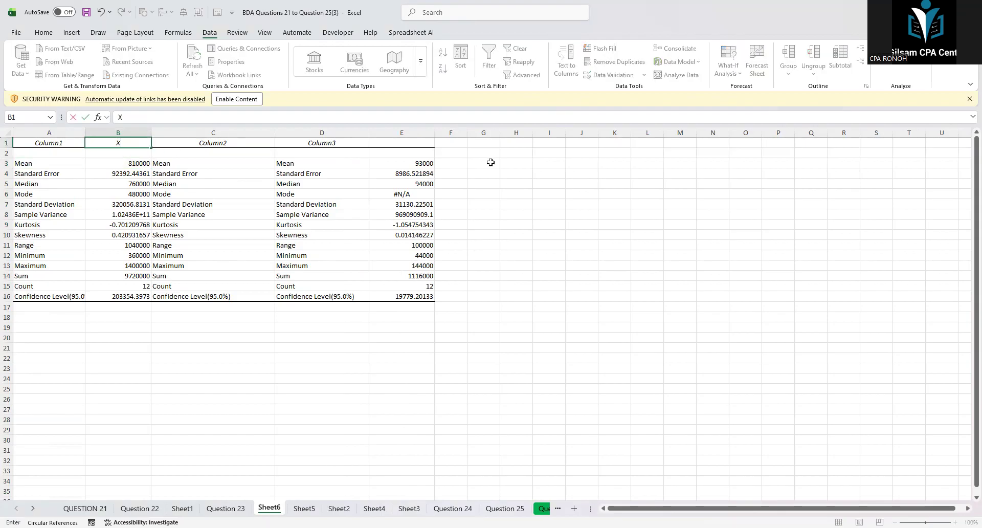
left_click(391, 142)
type("Y")
left_click(490, 214)
left_click_drag(128, 145, 137, 224)
left_click_drag(415, 147, 417, 294)
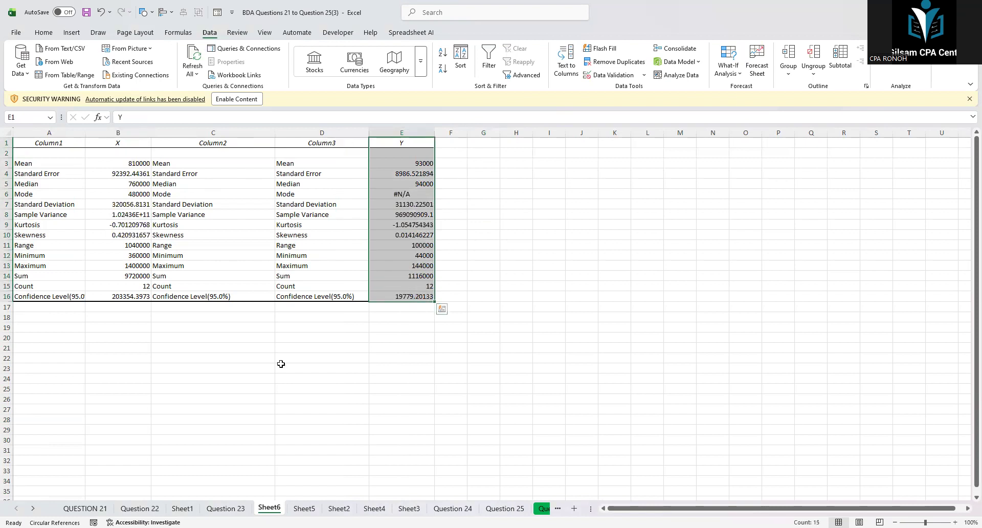
On the Question 23 sheet, calculate the average quantity produced in B20 with AVERAGE over B8:B19 and inspect the formula
left_click(226, 508)
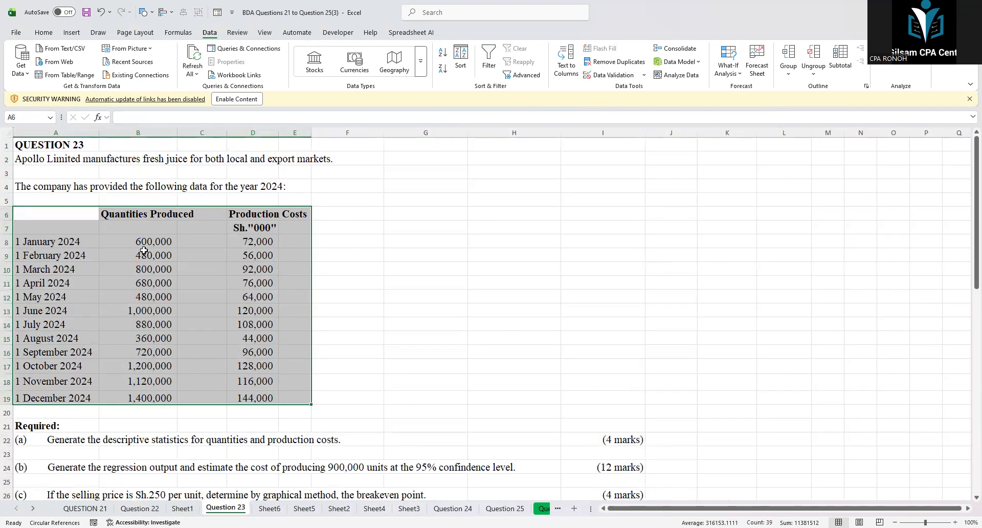
left_click_drag(141, 239, 138, 394)
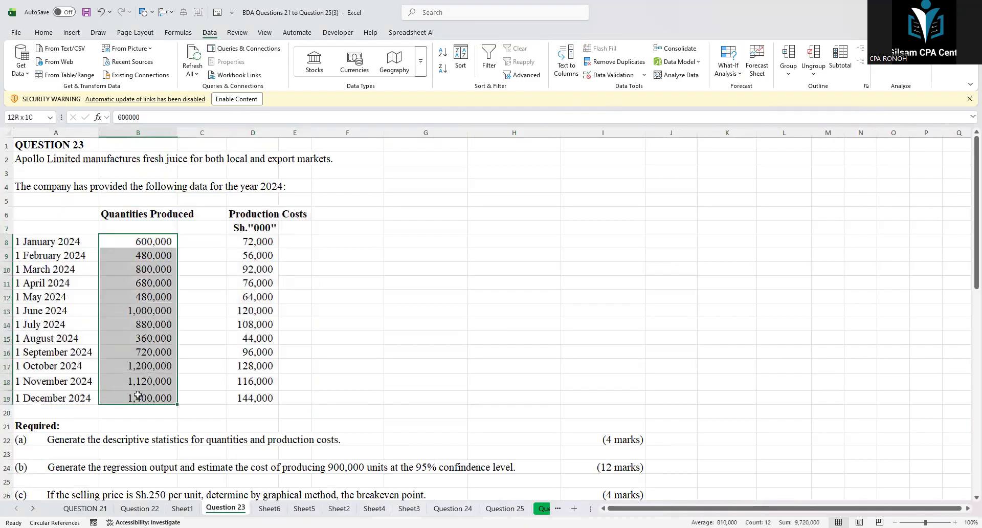
left_click(172, 415)
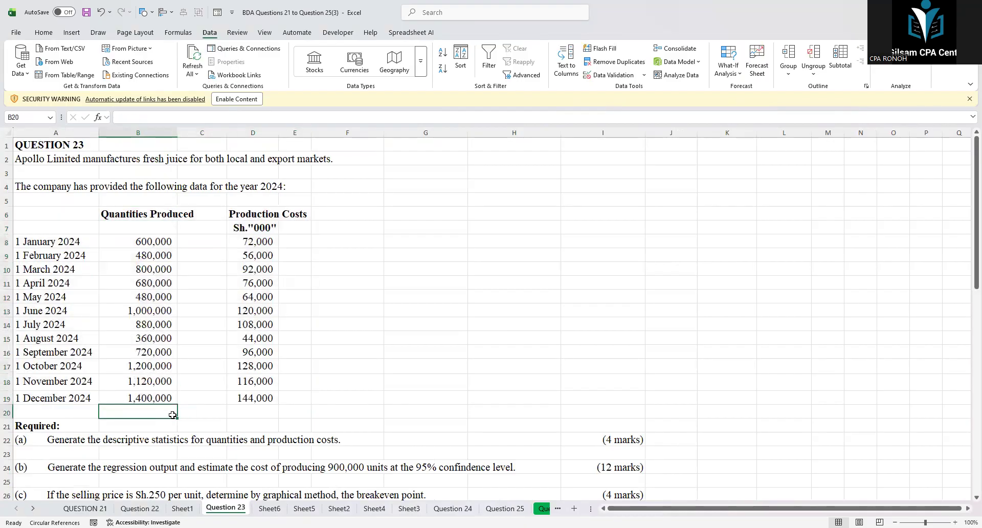
type("=A")
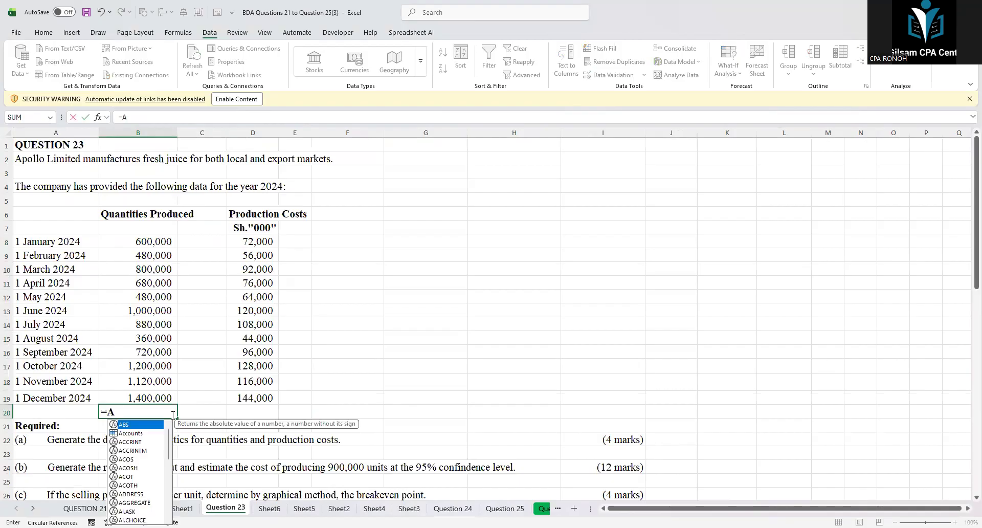
type("VE")
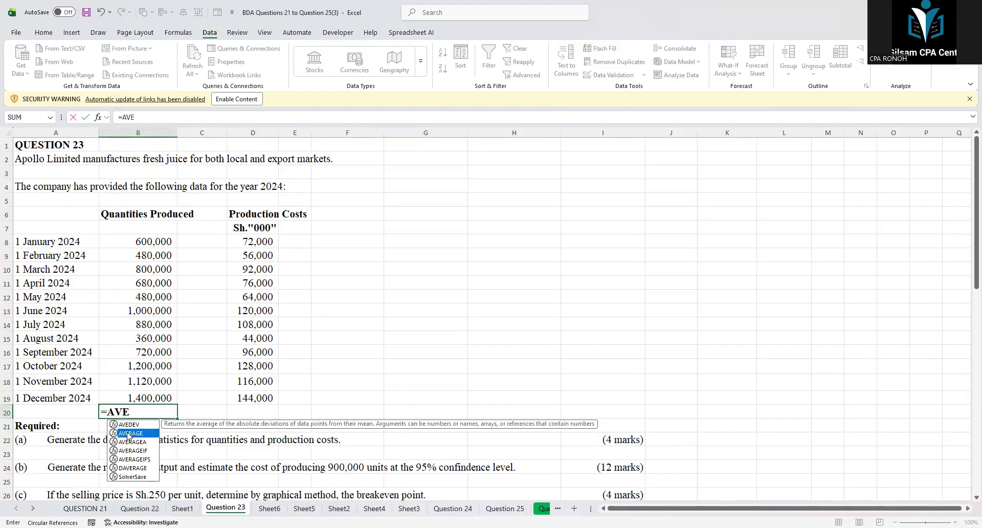
key("Tab")
left_click(129, 244)
left_click(144, 393, "shift")
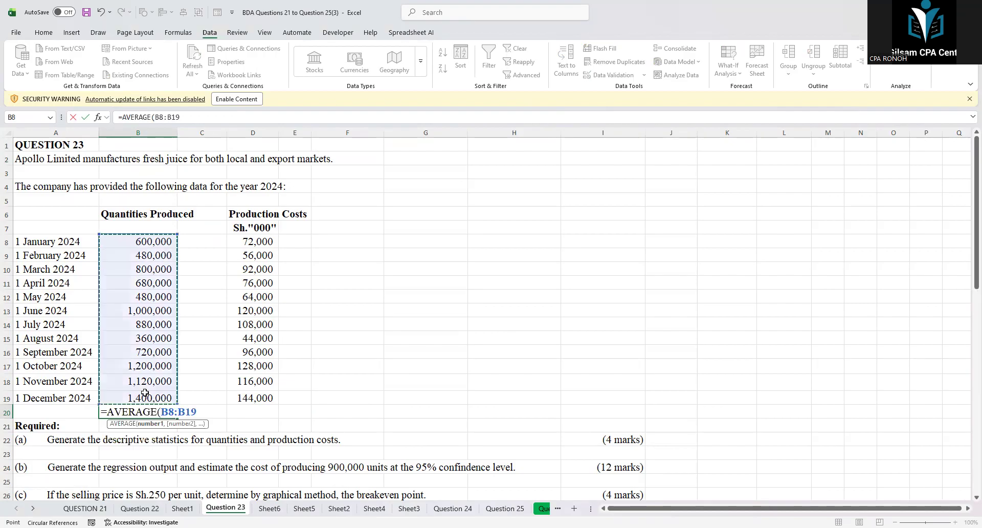
key("Return")
left_click(142, 410)
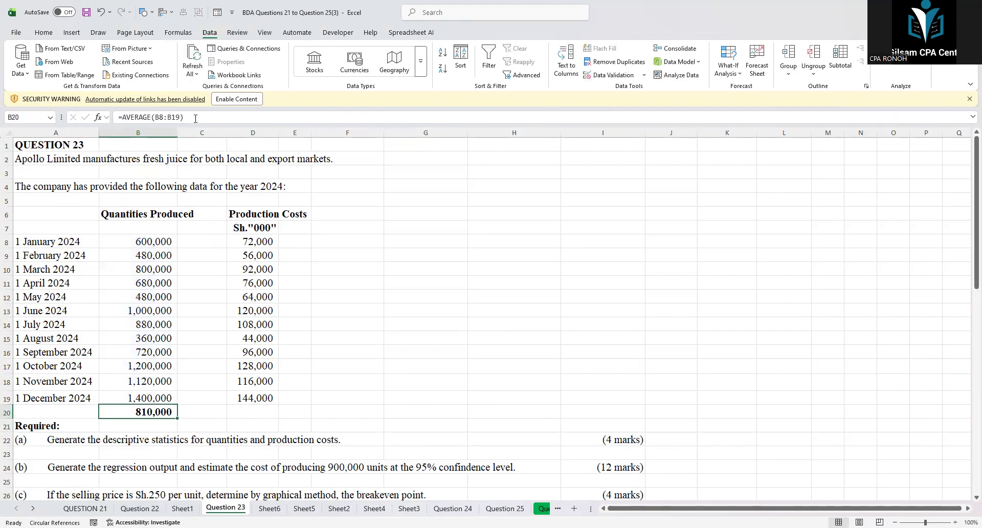
key("F2")
left_click(368, 298)
Label the Quantities Produced column X in cell B7
left_click(151, 411)
left_click(153, 238)
left_click(143, 228)
type("X")
left_click(342, 288)
Calculate the average production cost in D20 with AVERAGE over D8:D19 and make the result bold
left_click(250, 406)
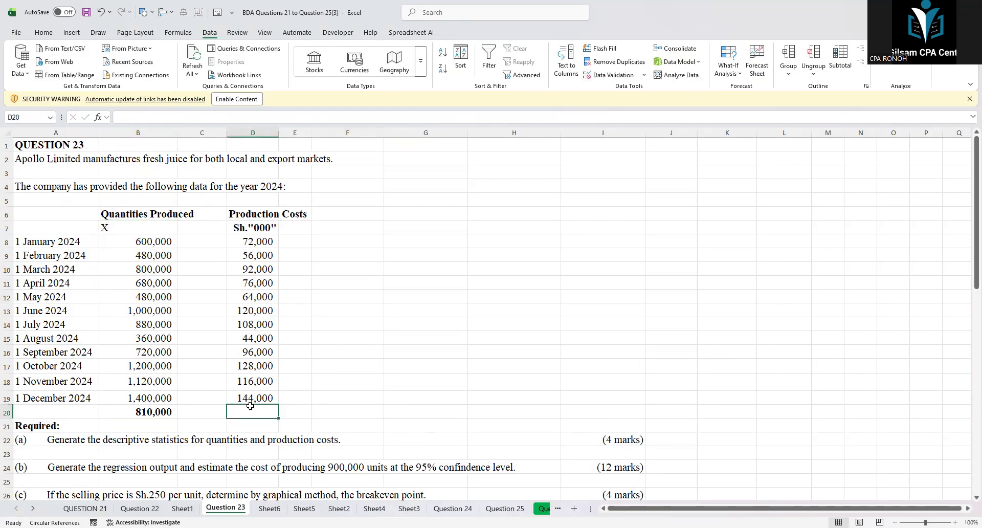
type("=AV")
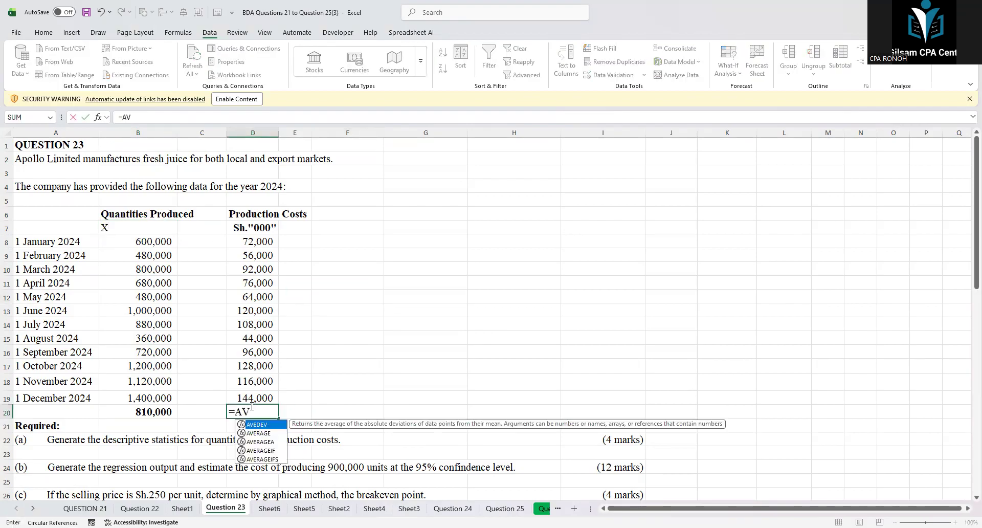
key("Down")
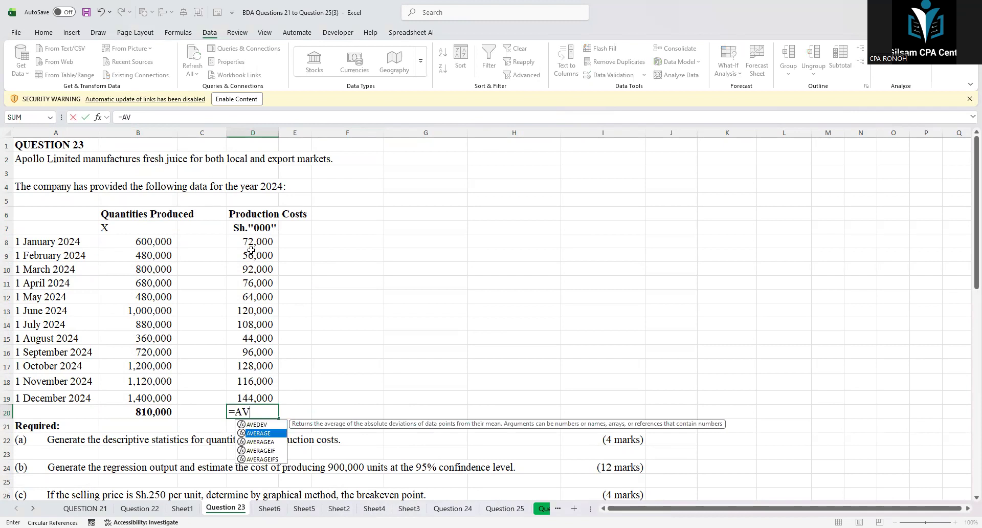
key("Tab")
left_click_drag(251, 250, 260, 392)
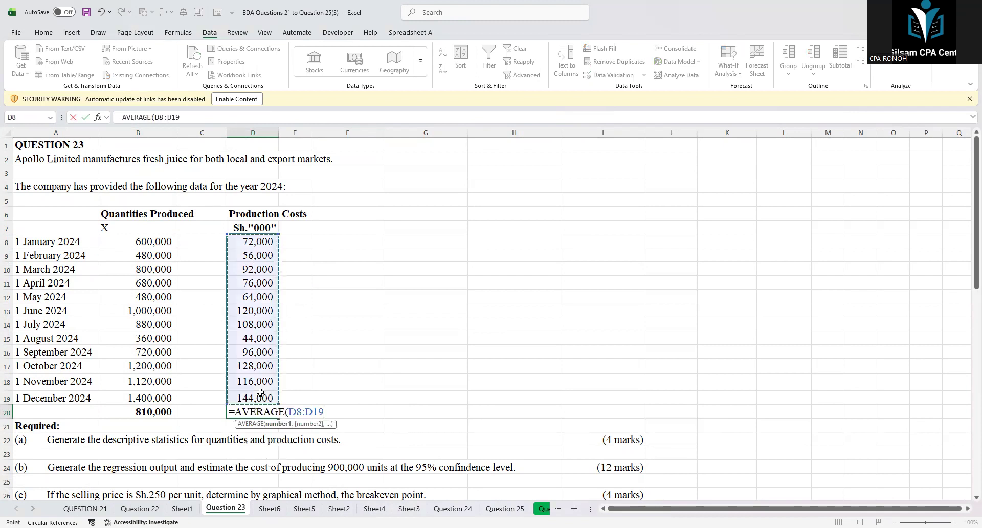
key("ctrl+Return")
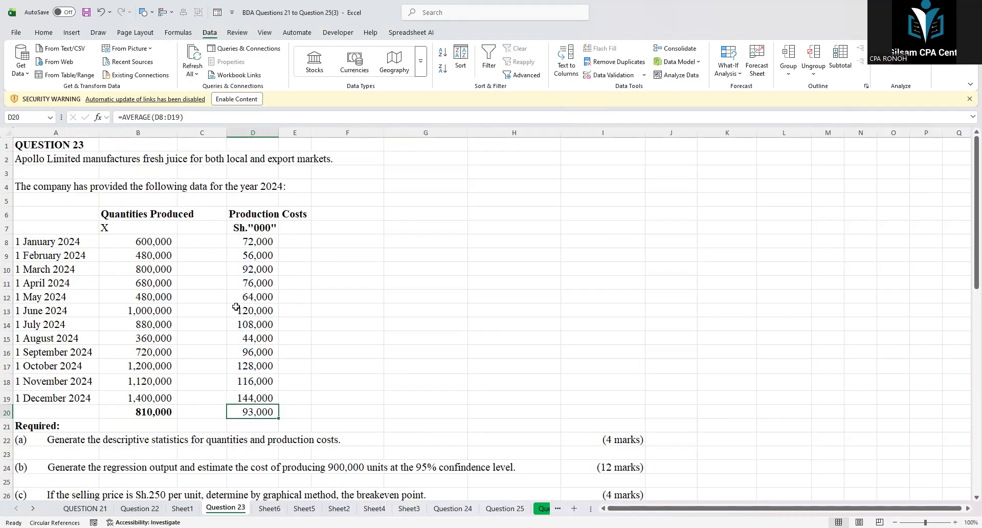
left_click(454, 352)
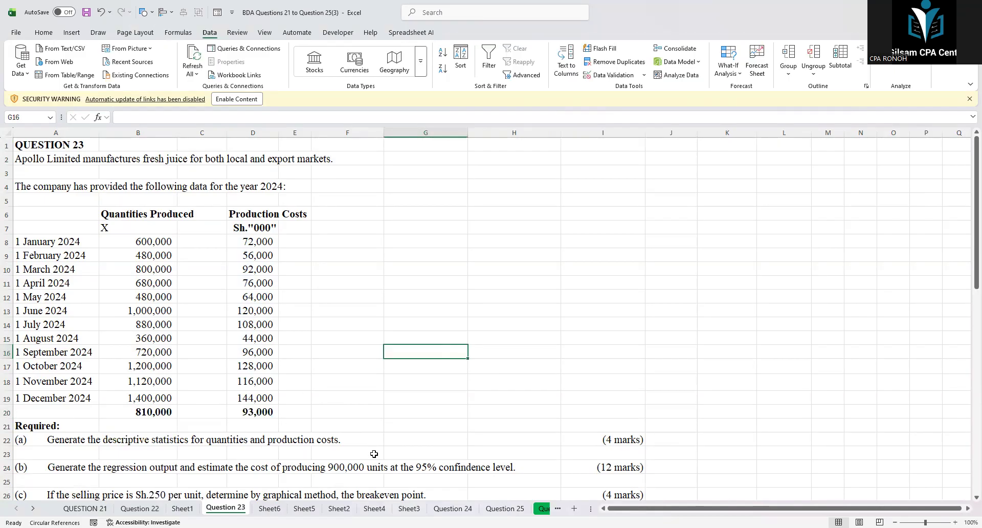
left_click(420, 229)
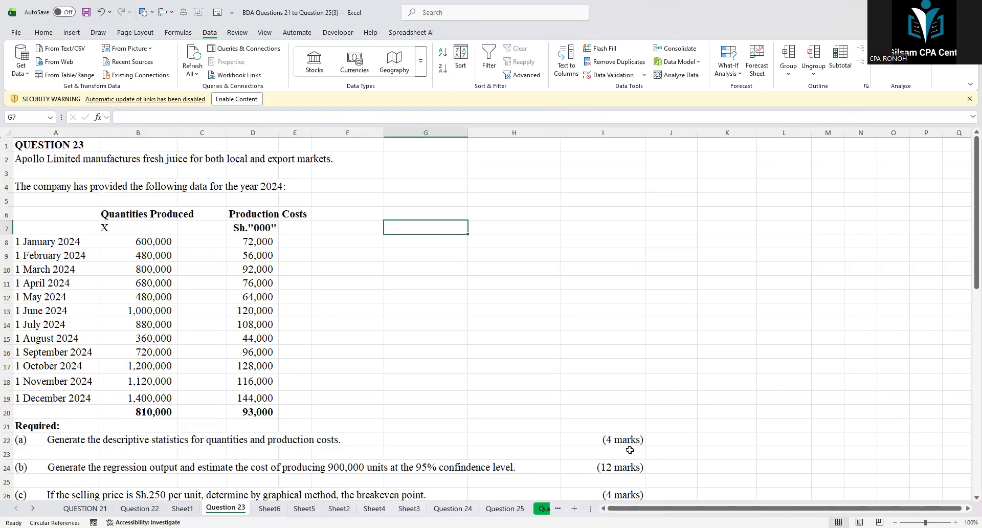
type("ME")
key("BackSpace")
key("BackSpace")
type("=MED")
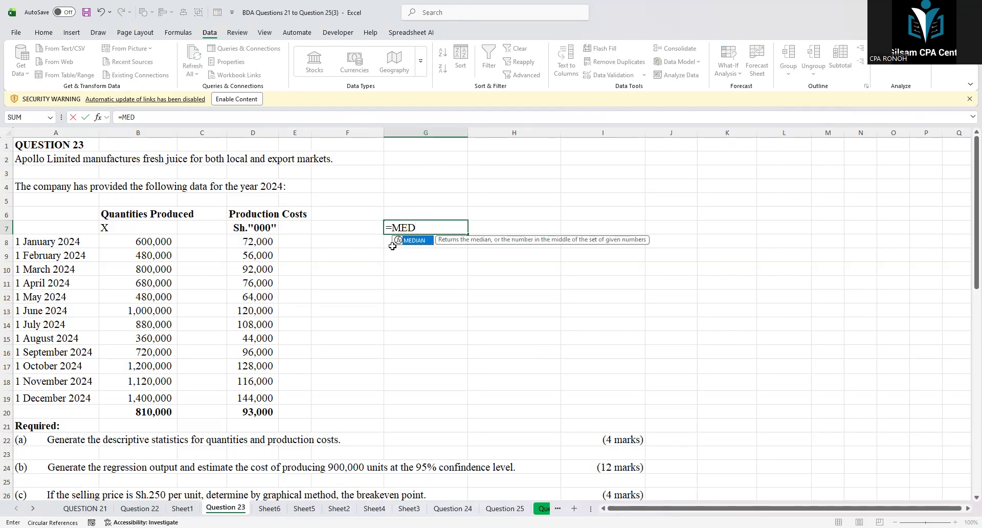
key("Return")
left_click(415, 226)
key("BackSpace")
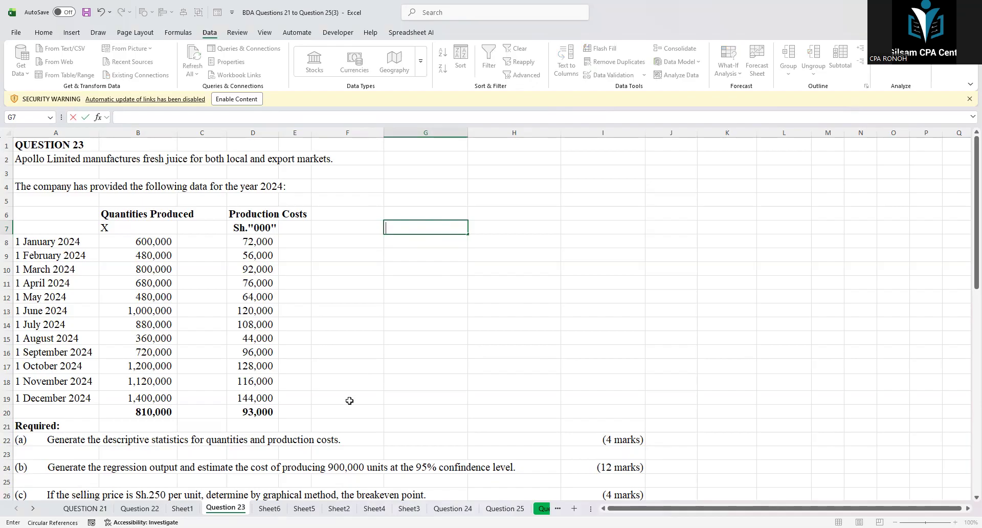
left_click(349, 410)
type("=")
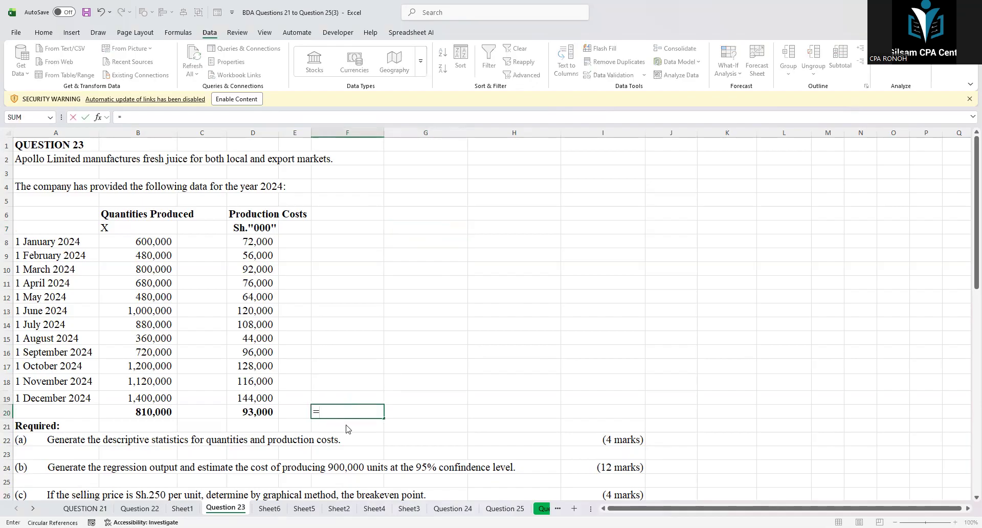
type("MED")
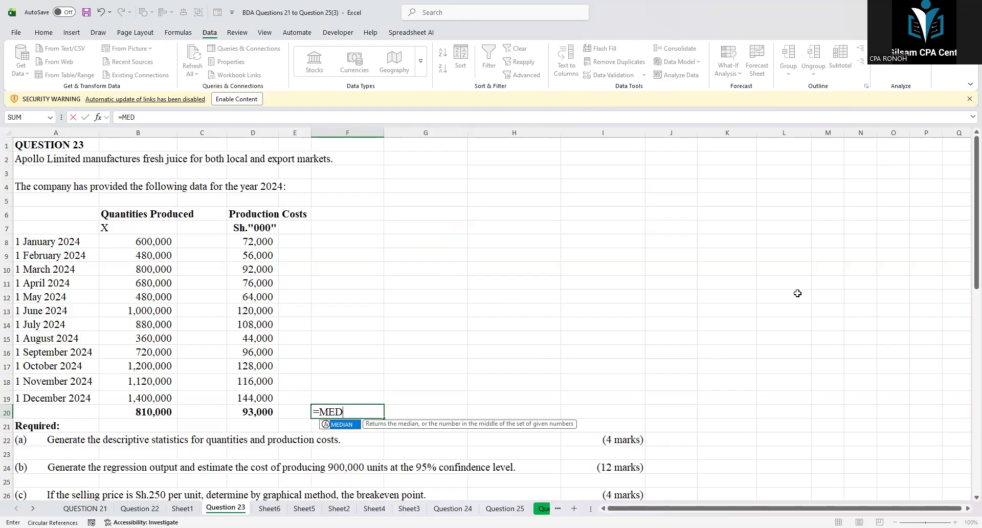
key("Escape")
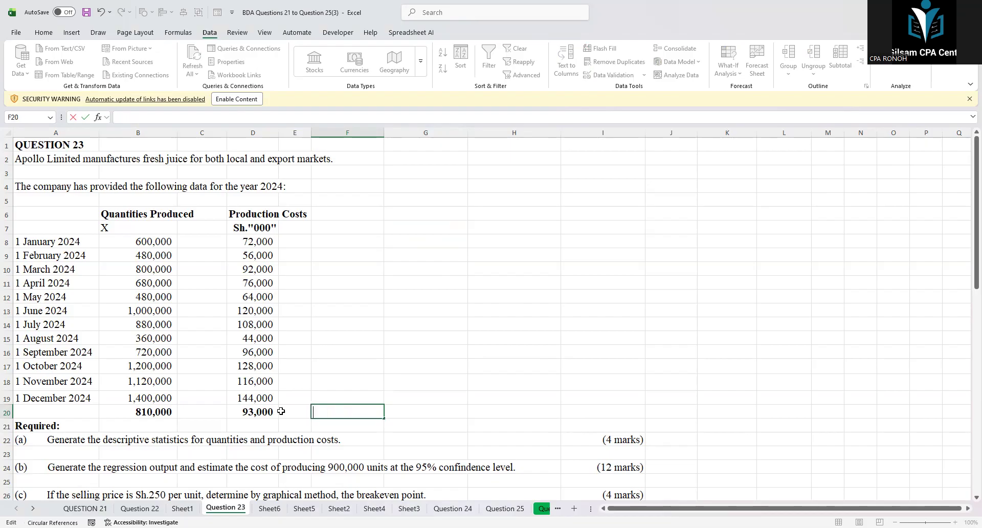
Return to the descriptive statistics output on Sheet6
left_click(269, 508)
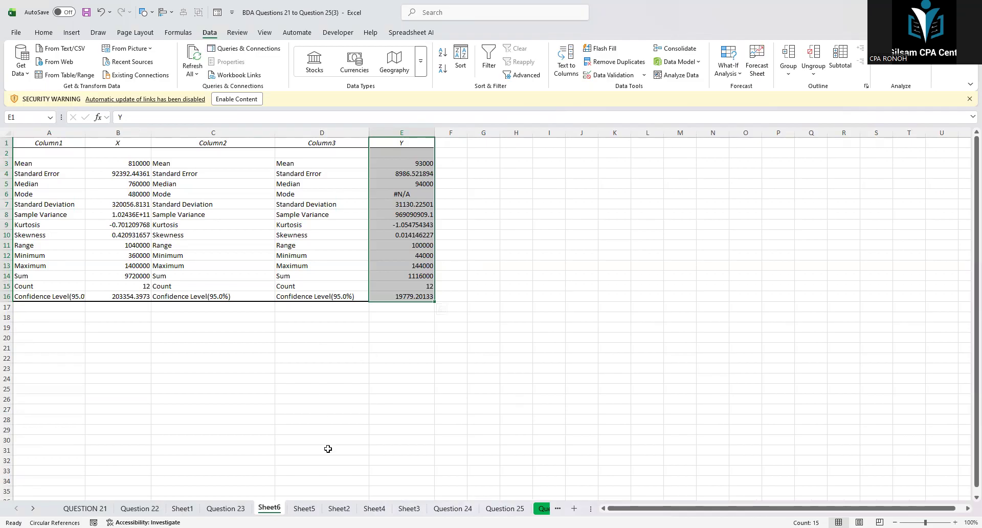
On the Question 23 sheet, copy the quantity and production cost data in B7:D19, including the row 7 labels
left_click(225, 508)
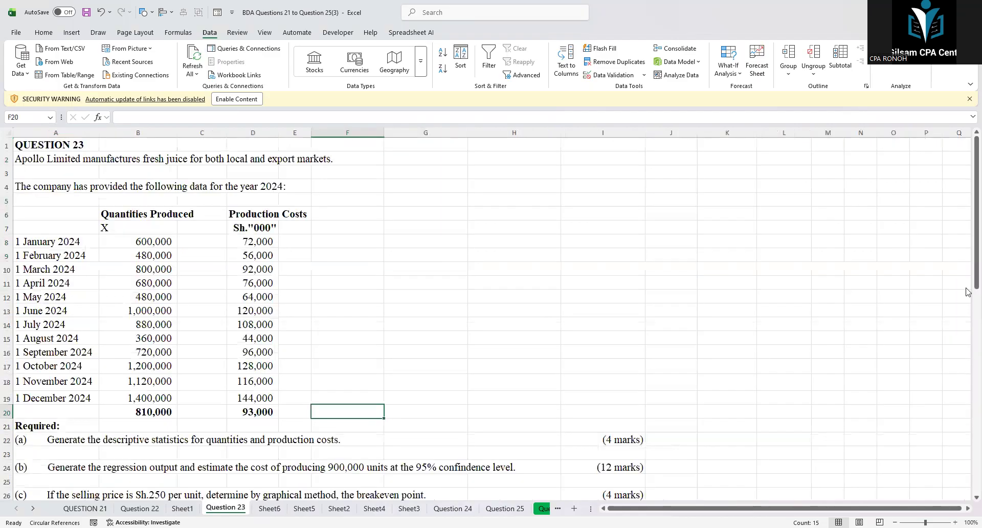
left_click(43, 227)
left_click(118, 226)
left_click_drag(167, 237, 259, 353)
left_click(258, 228)
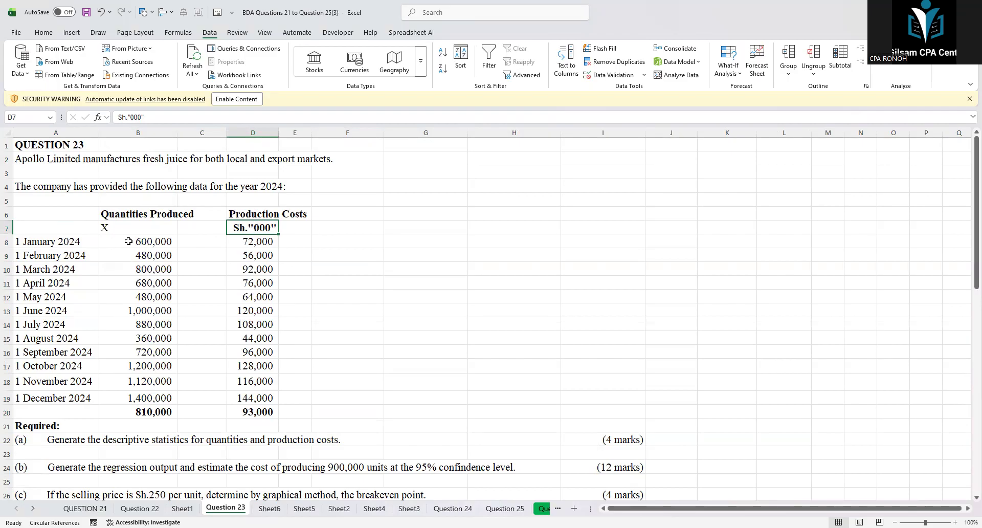
left_click_drag(114, 228, 229, 394)
key("ctrl+c")
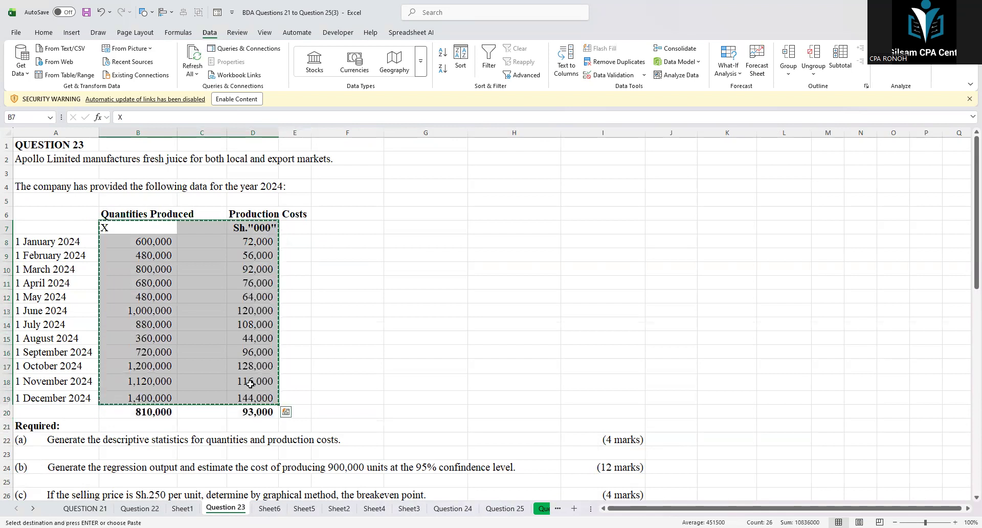
Add a new worksheet and paste the copied quantity and cost data starting at C6
scroll(230, 389, "down", 1)
scroll(231, 369, "down", 13)
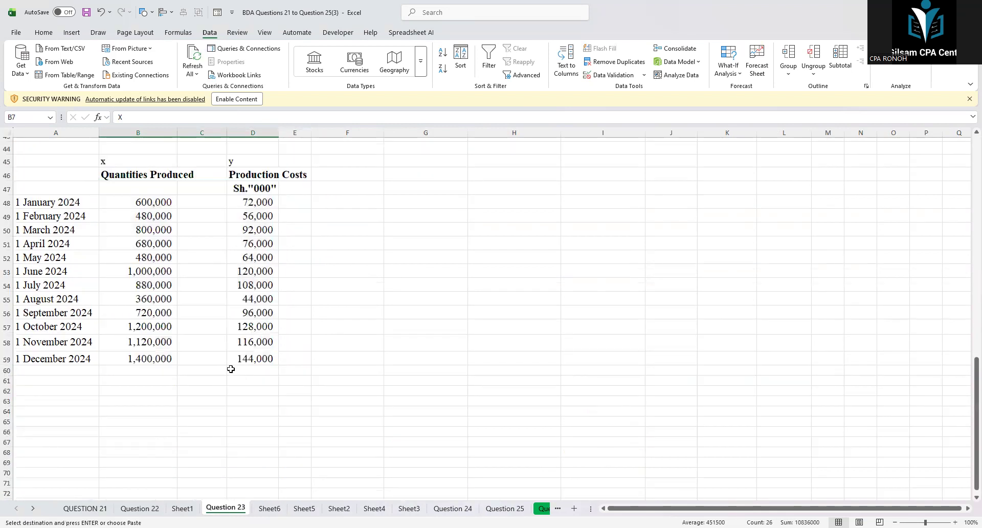
left_click(301, 258)
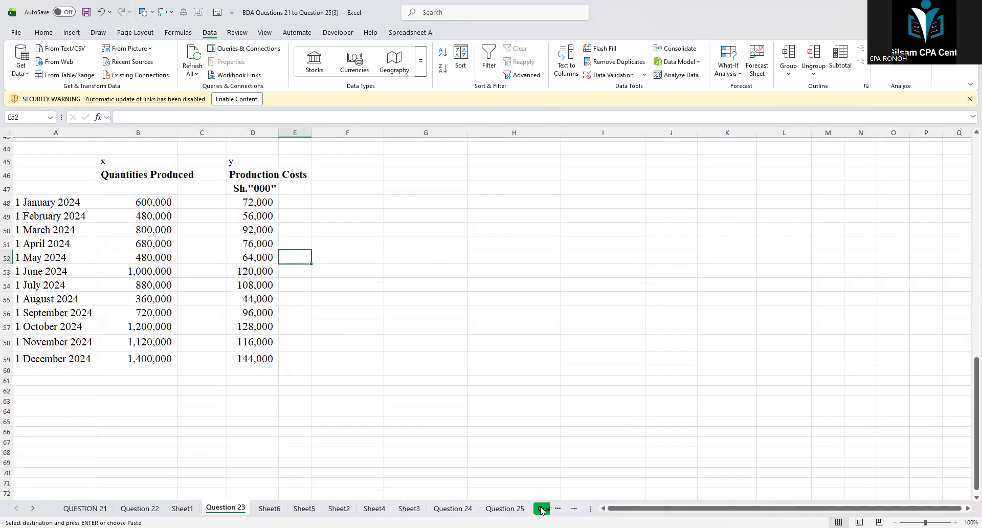
left_click(574, 508)
left_click(97, 198)
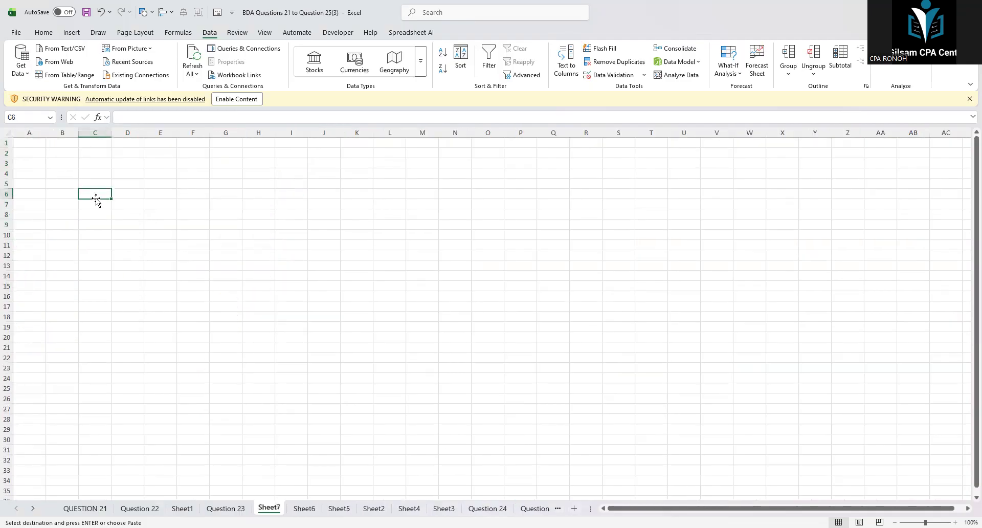
key("ctrl+v")
left_click(291, 251)
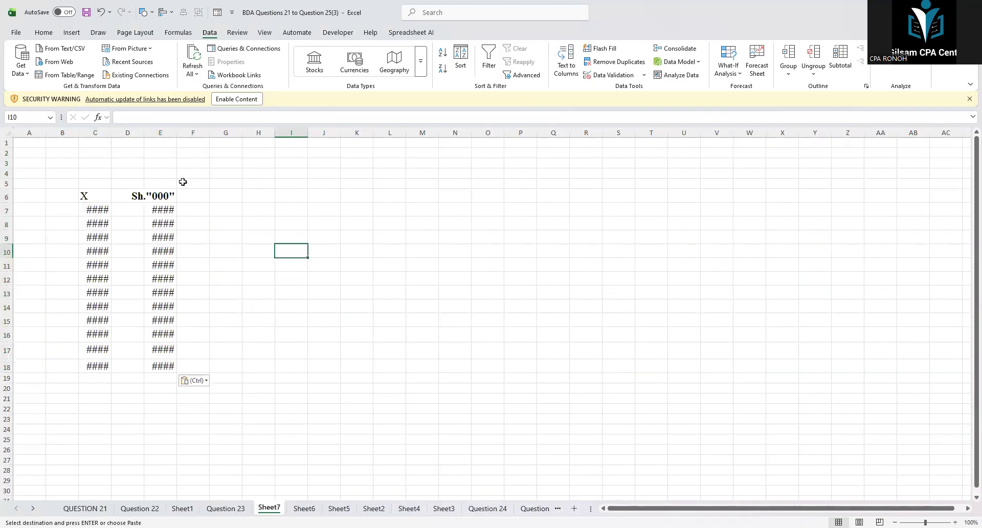
Widen columns C and E to fit their numbers and relabel the cost column in E6 as Y
double_click(110, 133)
double_click(223, 133)
left_click(212, 193)
type("Y")
left_click(299, 246)
left_click(227, 198)
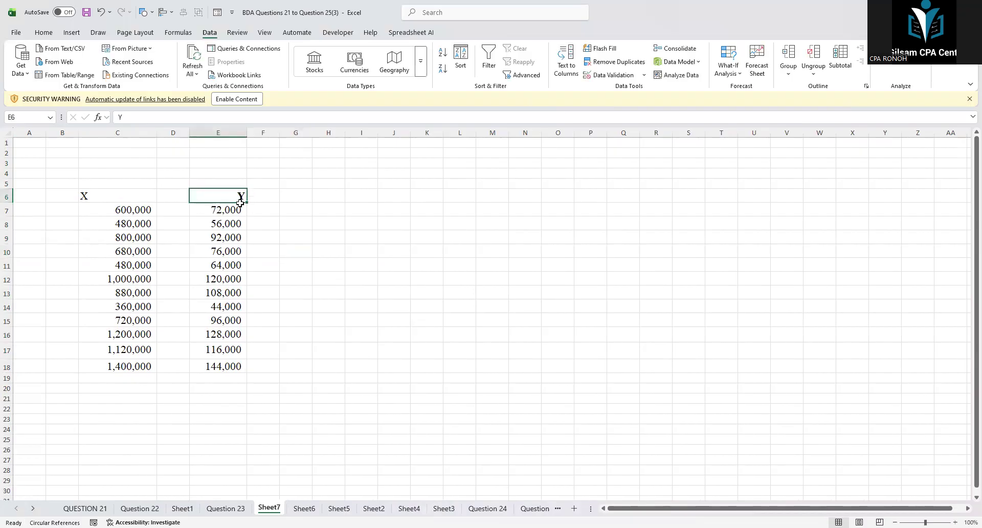
left_click(347, 239)
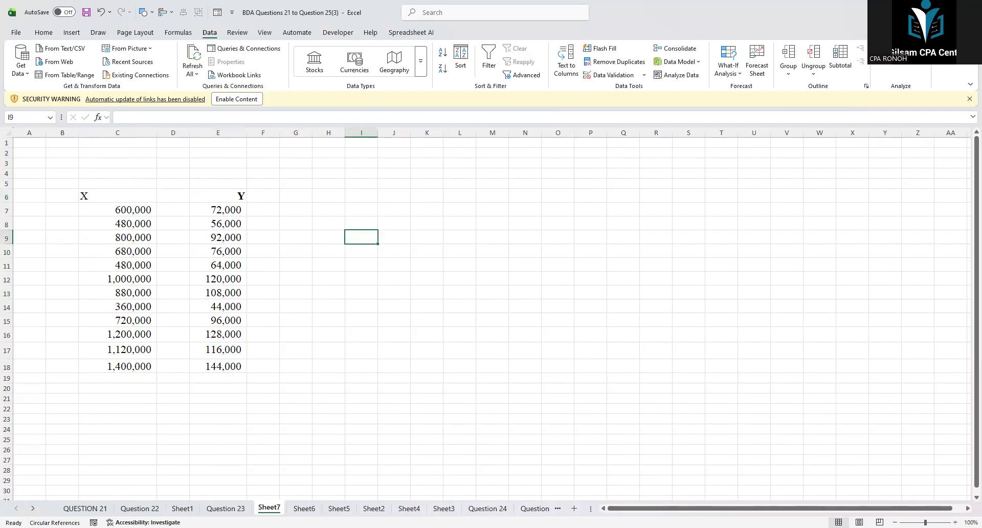
Run Descriptive Statistics on C7:E18 with summary statistics and a 95% confidence level, sending the output to J7 on this sheet
left_click(901, 49)
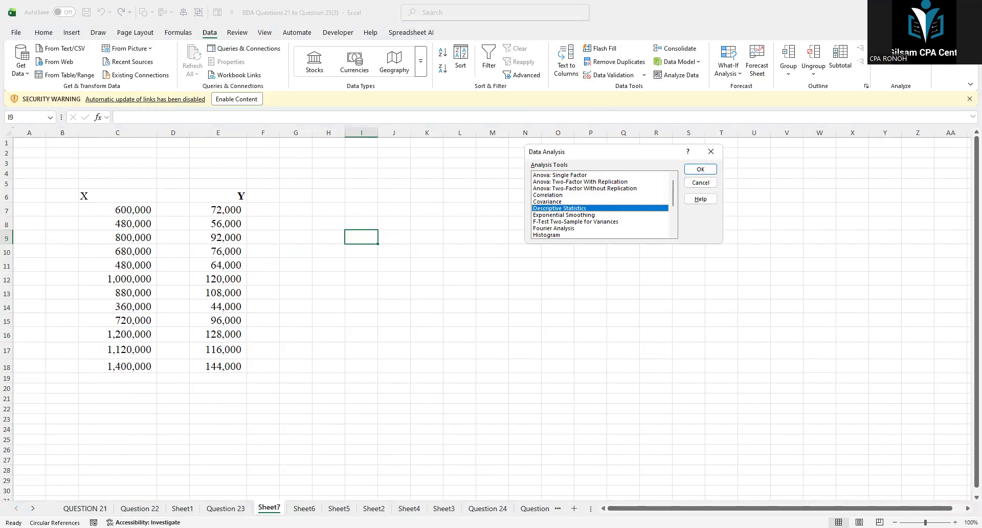
left_click(699, 168)
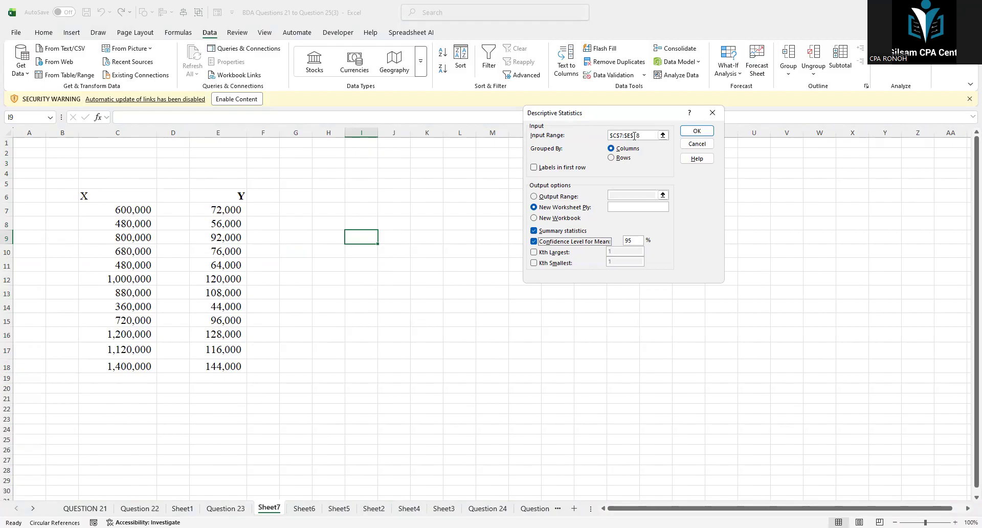
left_click_drag(634, 136, 570, 132)
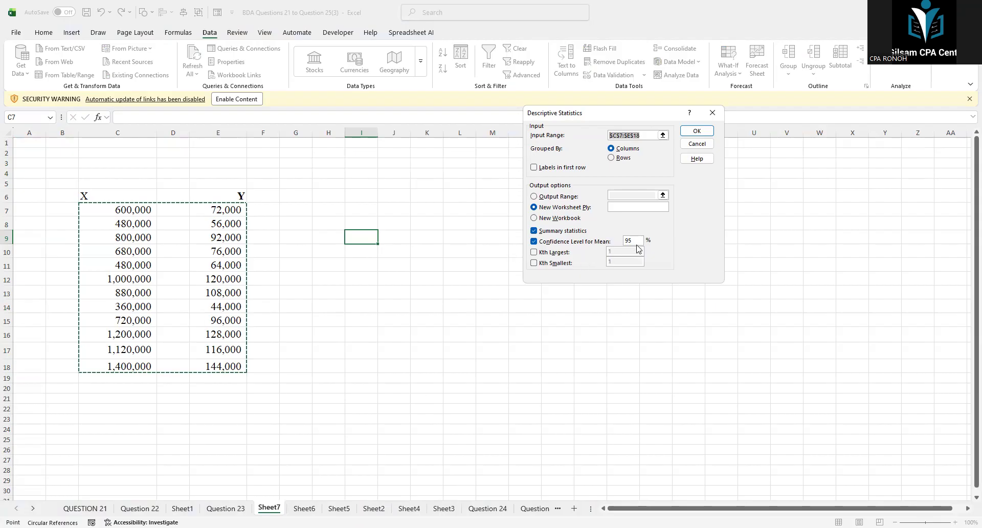
left_click(636, 240)
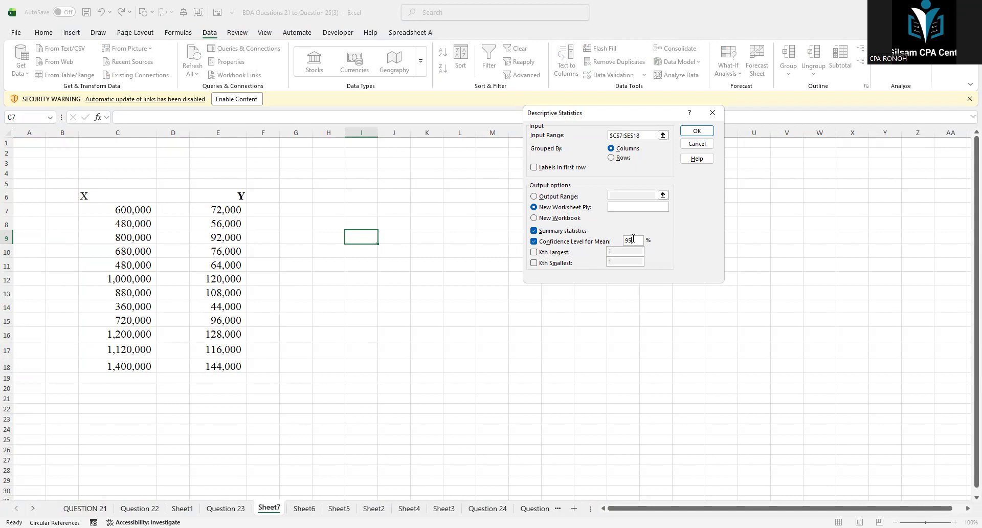
left_click(534, 196)
left_click(534, 196)
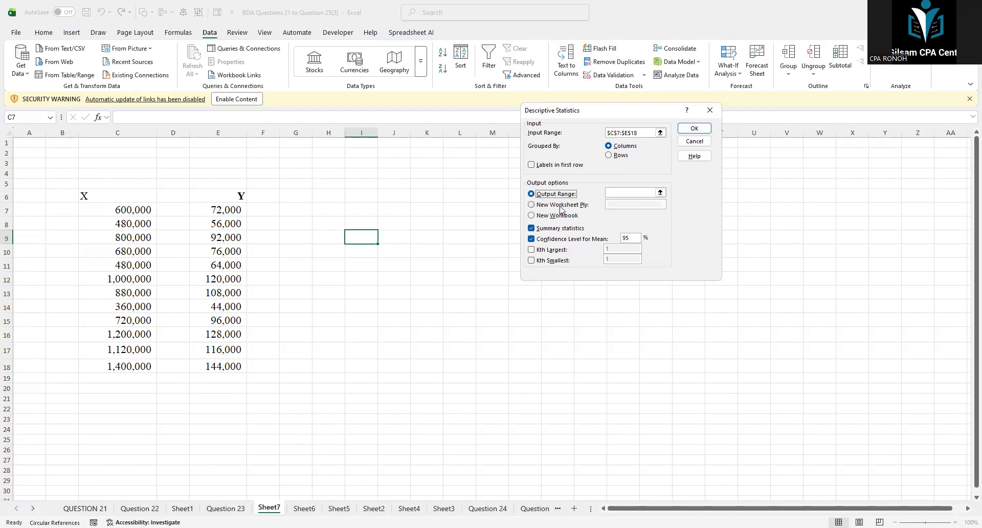
left_click(626, 194)
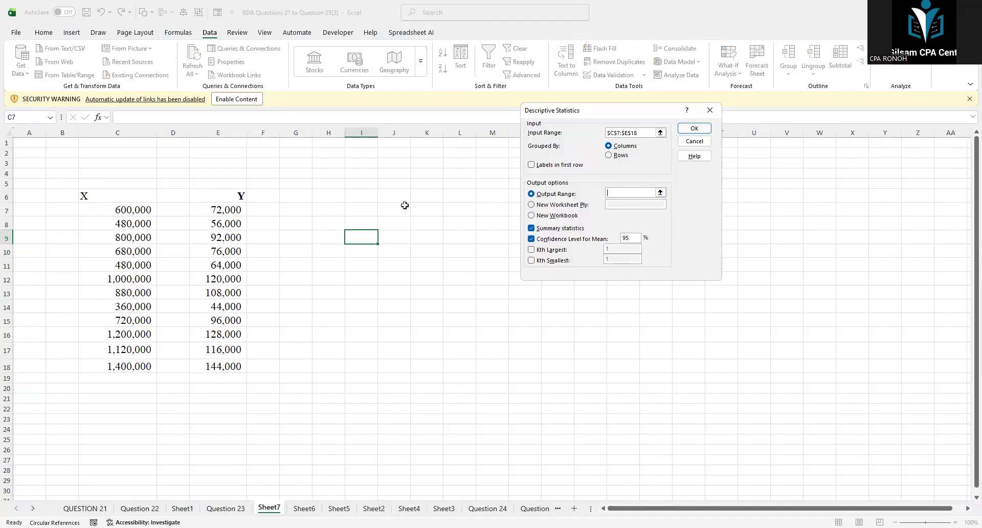
left_click(394, 210)
left_click(685, 129)
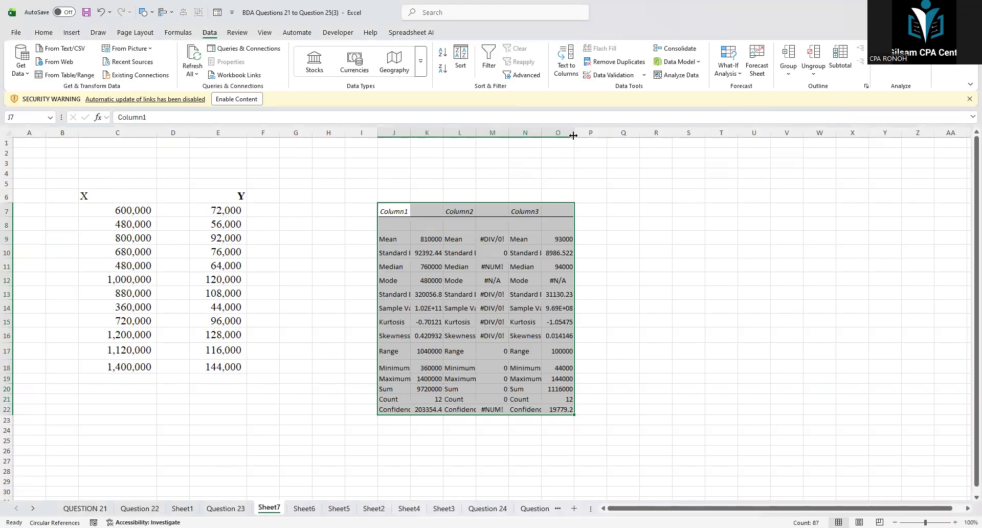
Widen the descriptive statistics output columns J through O so their labels and values fit
left_click_drag(574, 136, 612, 141)
mouse_move(542, 136)
left_mouse_down()
mouse_move(565, 134)
mouse_move(533, 132)
left_mouse_up()
left_click_drag(411, 132, 536, 133)
left_click_drag(626, 133, 667, 144)
left_click_drag(569, 132, 620, 134)
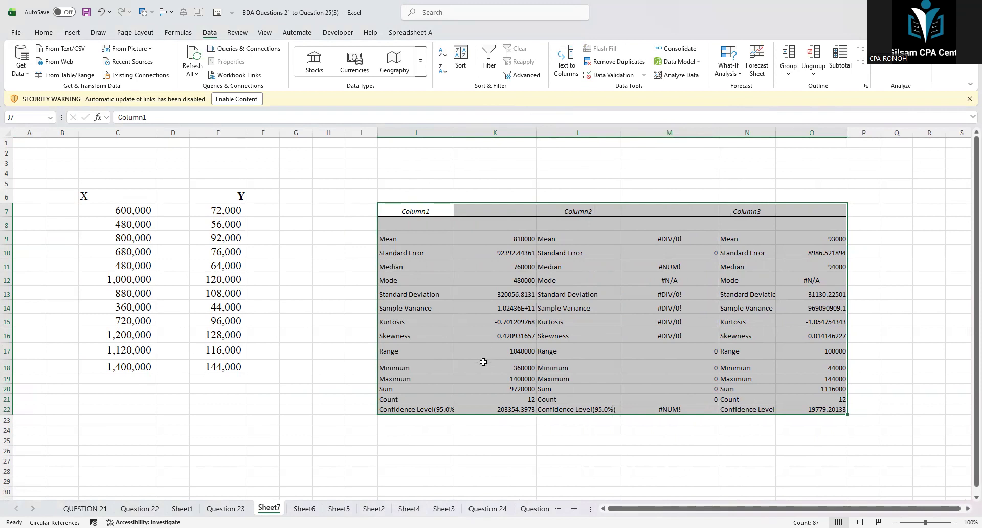
Inspect the confidence level for X, review the Question 23 requirements on their sheet, and return to the Sheet7 output
left_click(412, 409)
left_click(491, 409)
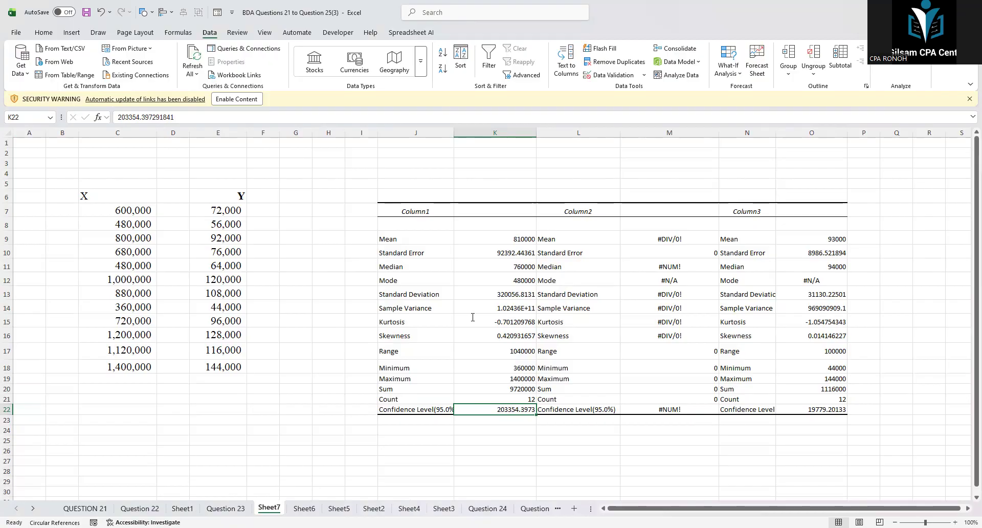
key("alt+Tab")
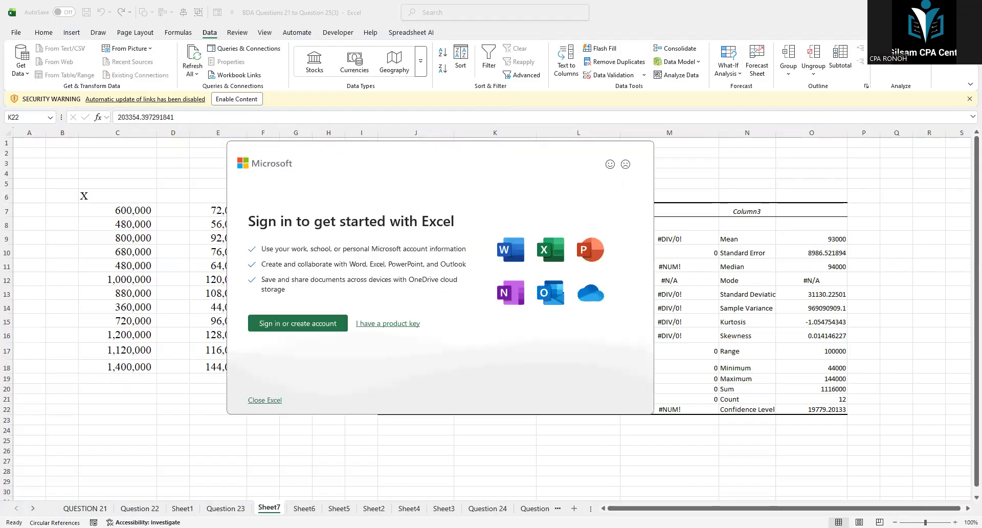
left_click_drag(417, 211, 772, 371)
left_click(140, 508)
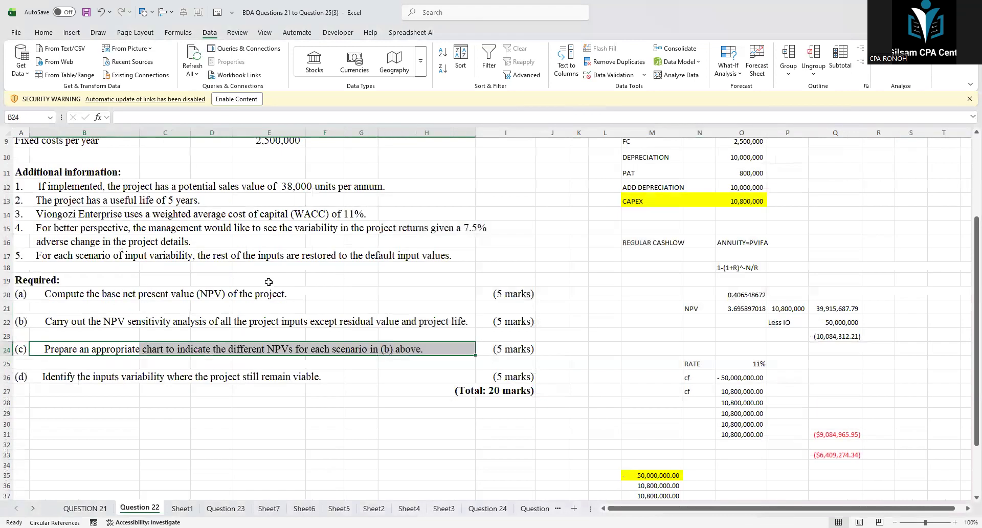
left_click(226, 508)
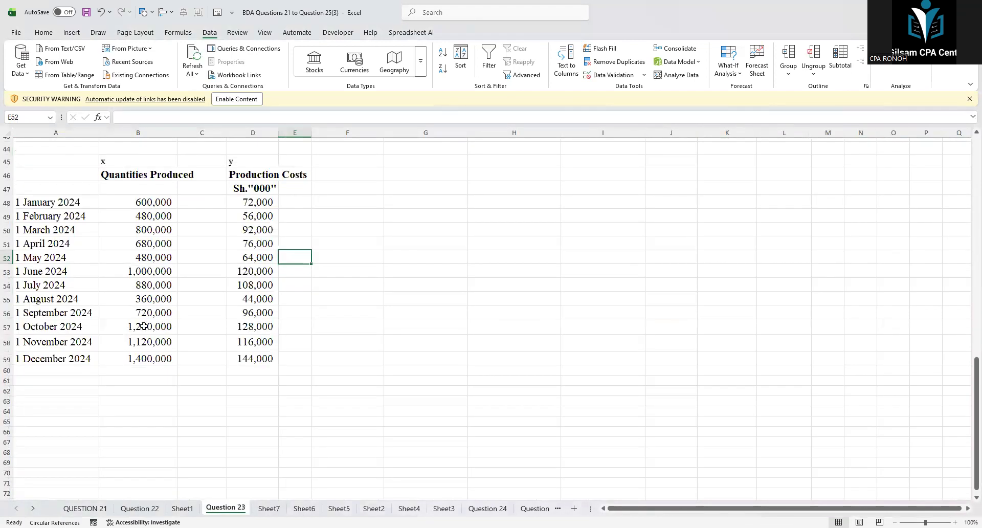
scroll(175, 325, "up", 5)
scroll(175, 325, "up", 6)
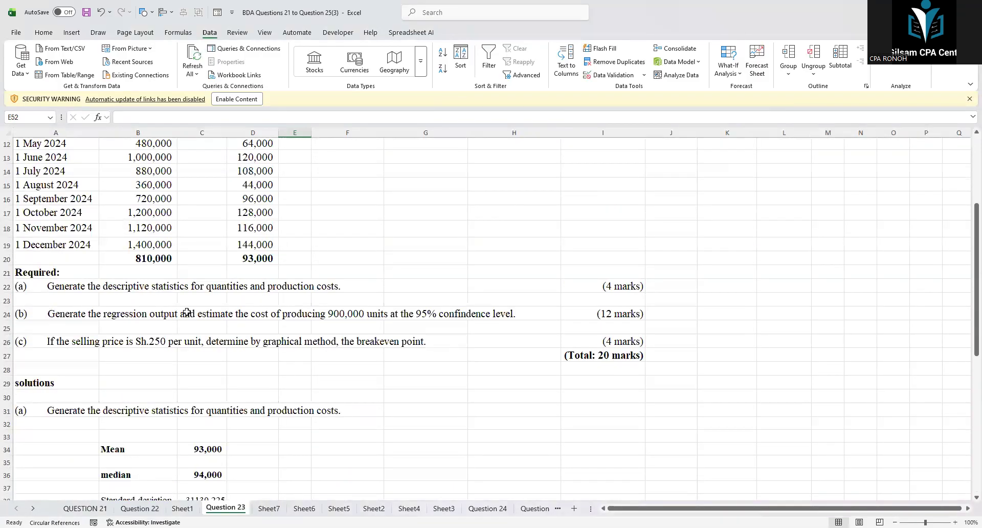
left_click(269, 508)
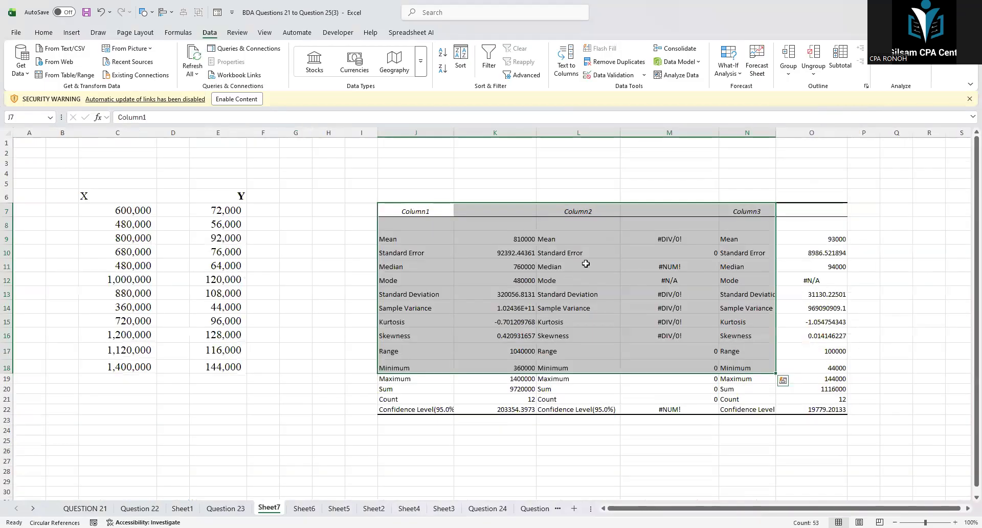
Examine the Column2 results in M9:M22 and the blank column D between the X and Y data
left_click_drag(659, 239, 664, 409)
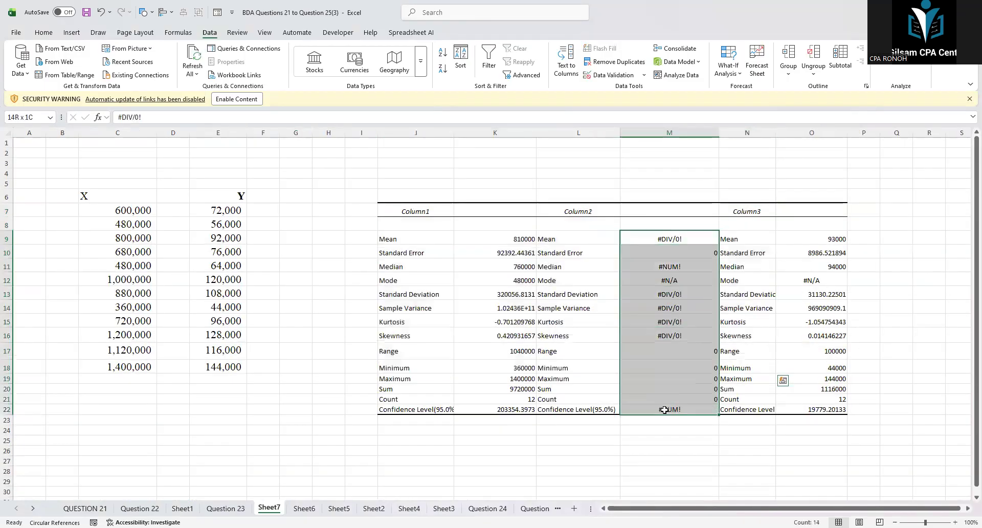
left_click(173, 213)
left_click_drag(174, 213, 188, 362)
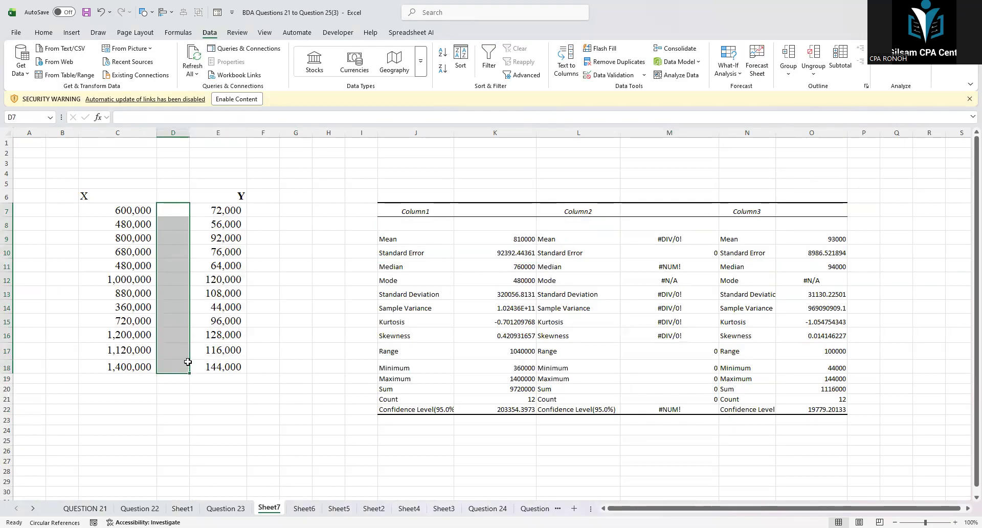
left_click(175, 132)
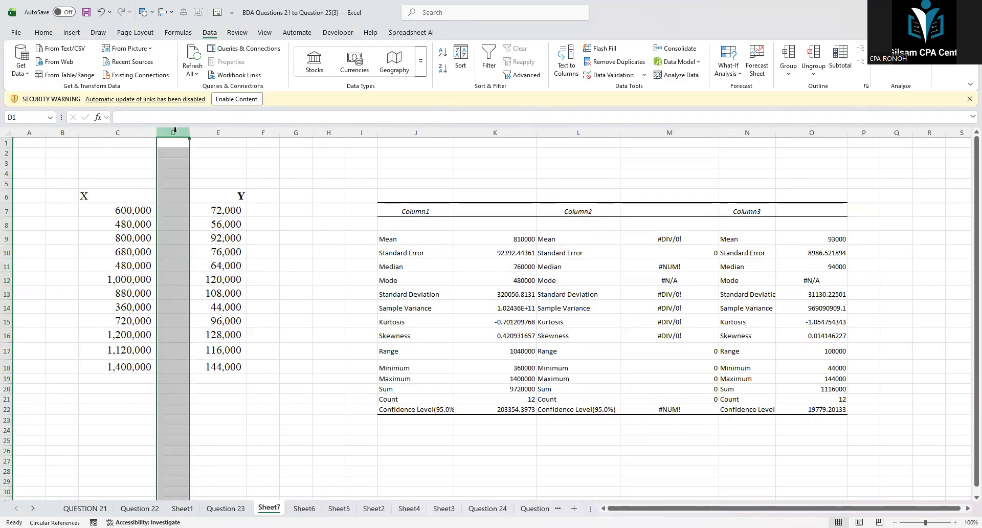
right_click(175, 134)
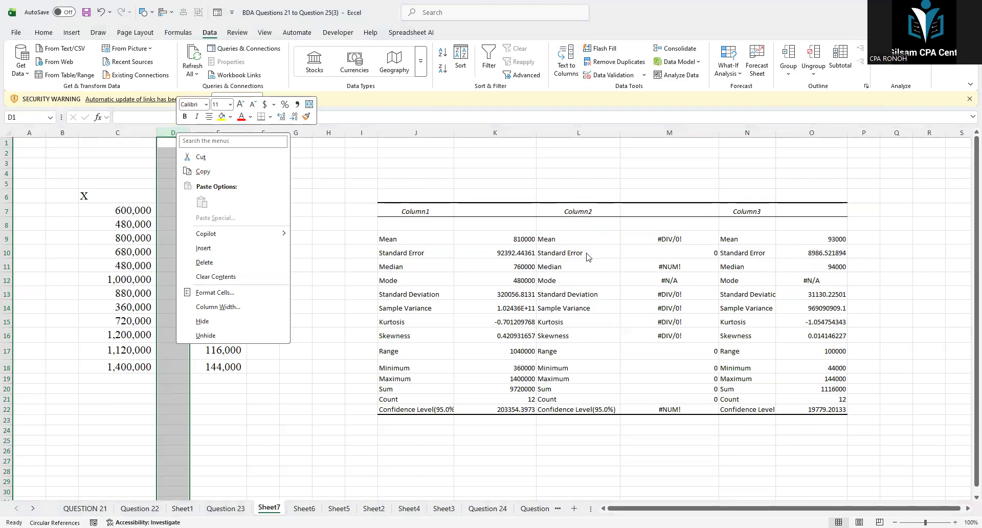
left_click(660, 255)
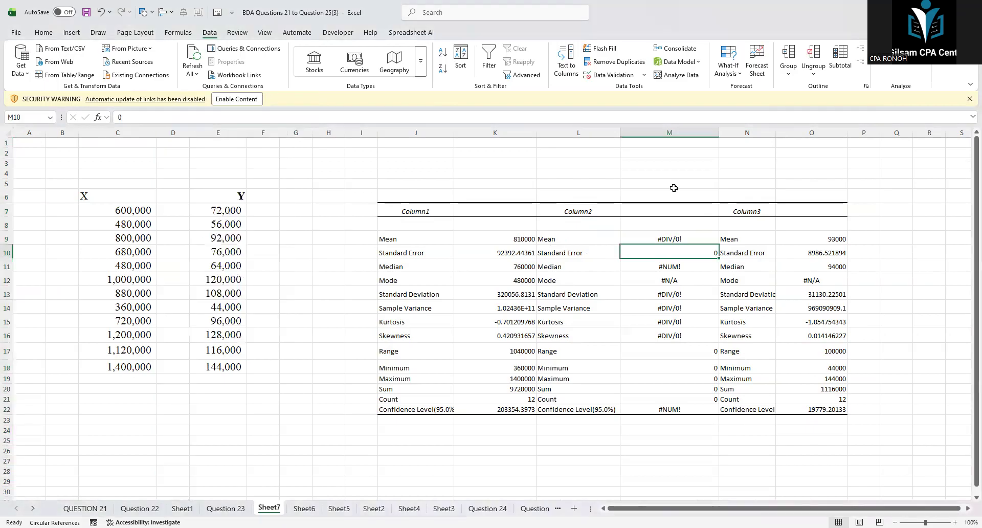
Delete column M, which holds the Column2 values, from the descriptive statistics output
left_click(665, 132)
right_click(665, 132)
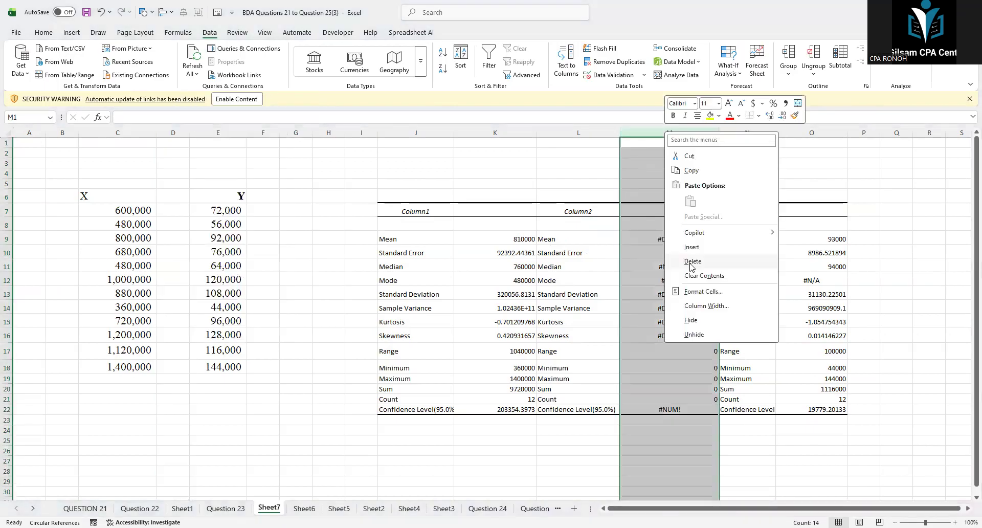
left_click(692, 261)
left_click(719, 281)
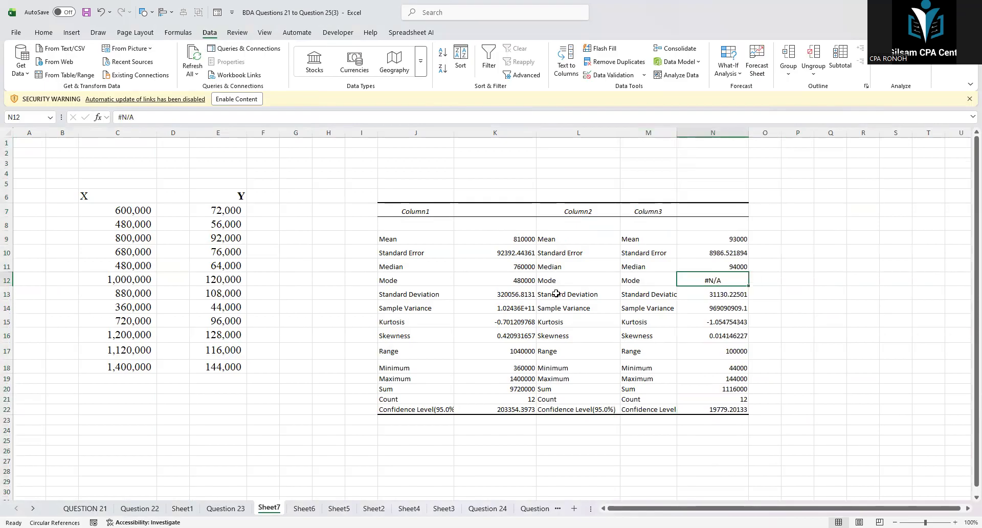
On the Question 23 sheet, copy the whole question with its data and requirements in A1:I27
left_click(236, 509)
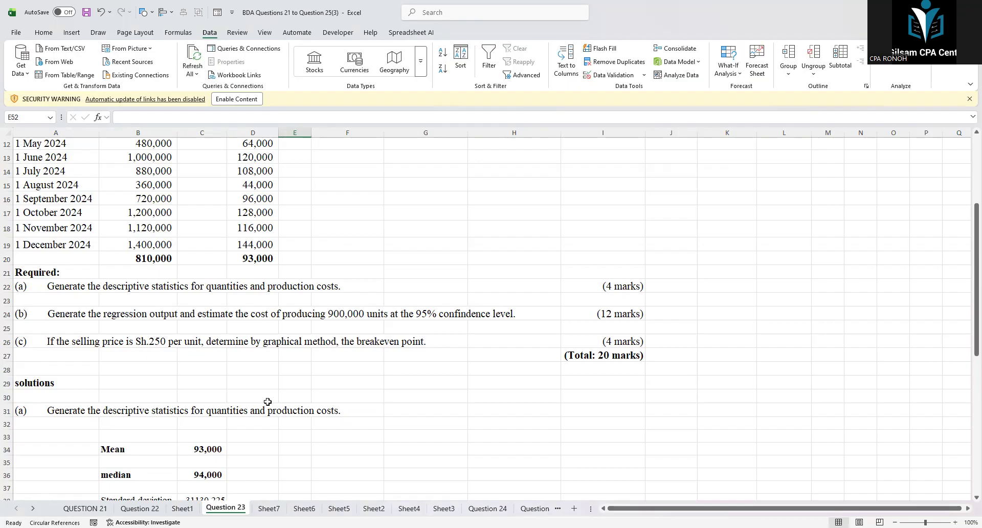
scroll(253, 416, "up", 3)
scroll(217, 400, "up", 1)
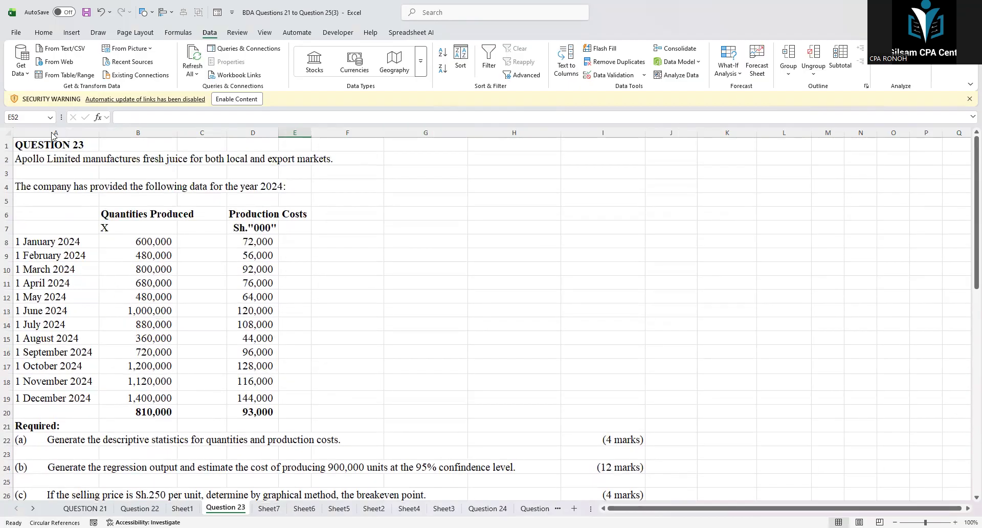
left_click_drag(20, 147, 256, 493)
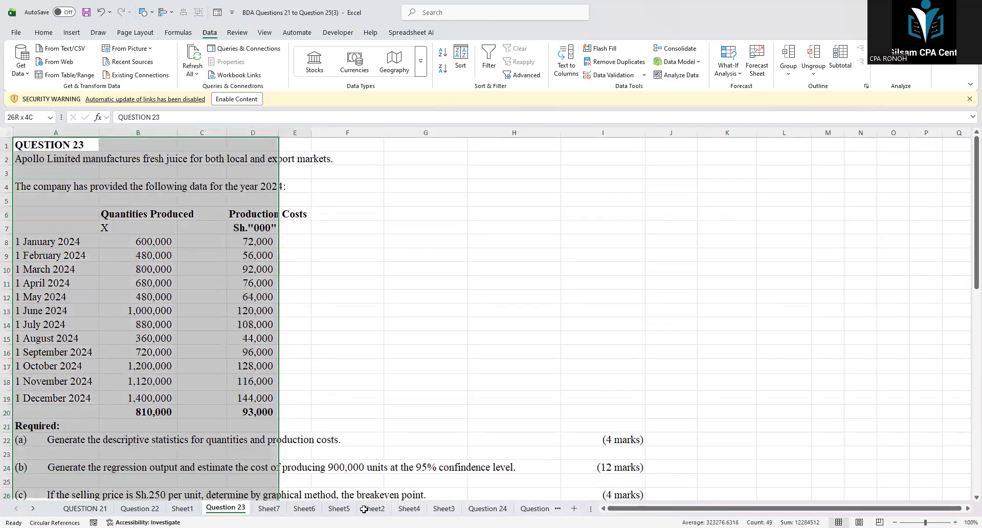
left_click_drag(624, 423, 624, 425)
key("ctrl+c")
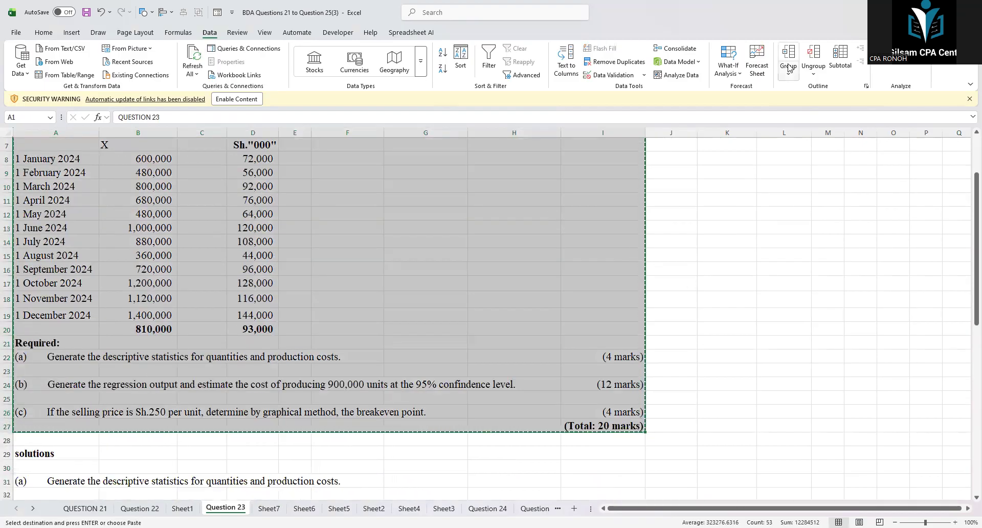